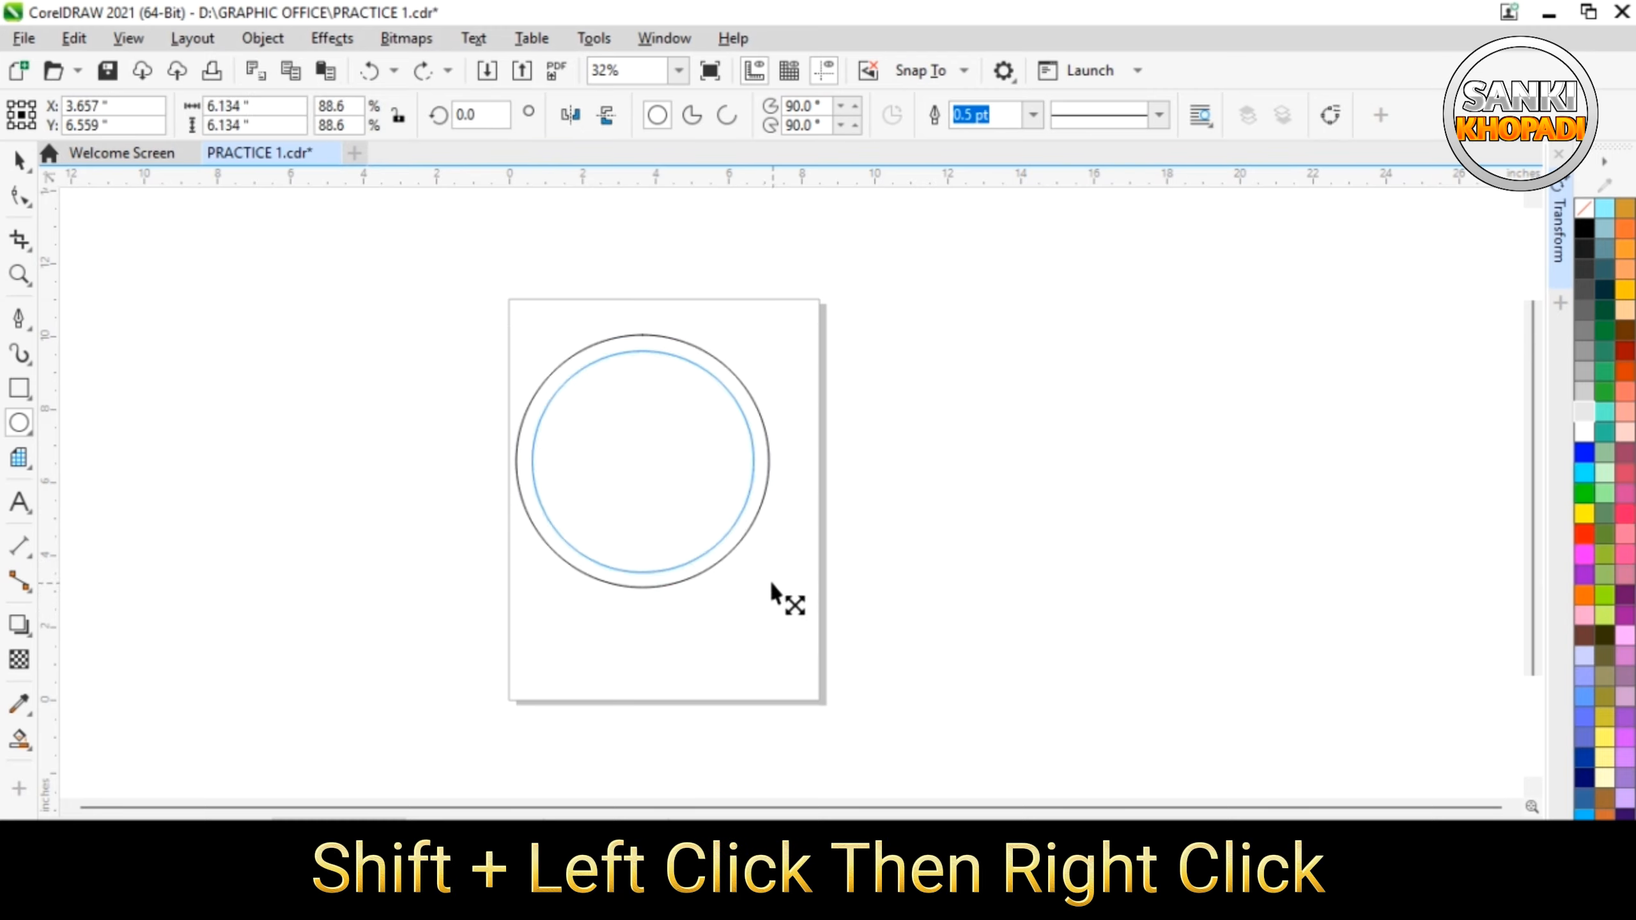
Create a smaller concentric copy inside the circle and move both circles lower on the page
{"action": "right_click", "coordinate": [734, 553]}
{"action": "key", "text": "space"}
{"action": "left_click_drag", "start_coordinate": [836, 274], "coordinate": [431, 613]}
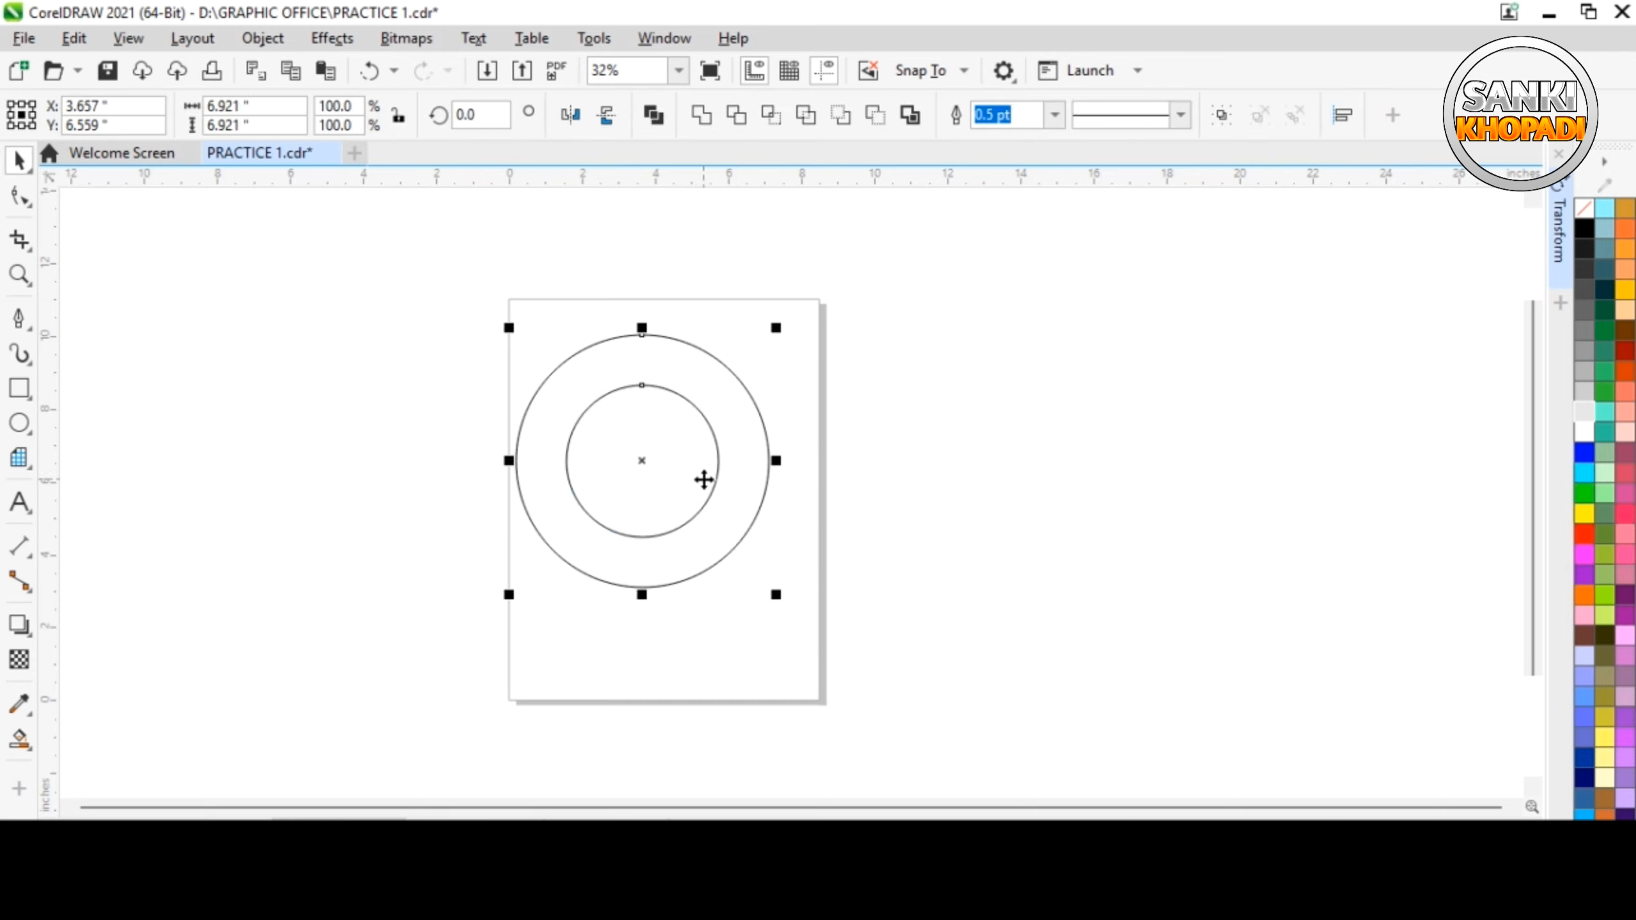
{"action": "left_click_drag", "start_coordinate": [702, 479], "coordinate": [711, 555]}
{"action": "left_click", "coordinate": [409, 415]}
Draw a rectangle about 1.378 by 8.282 inches rising from the ring's right side, spanning the gap between inner and outer circles
{"action": "key", "text": "F6"}
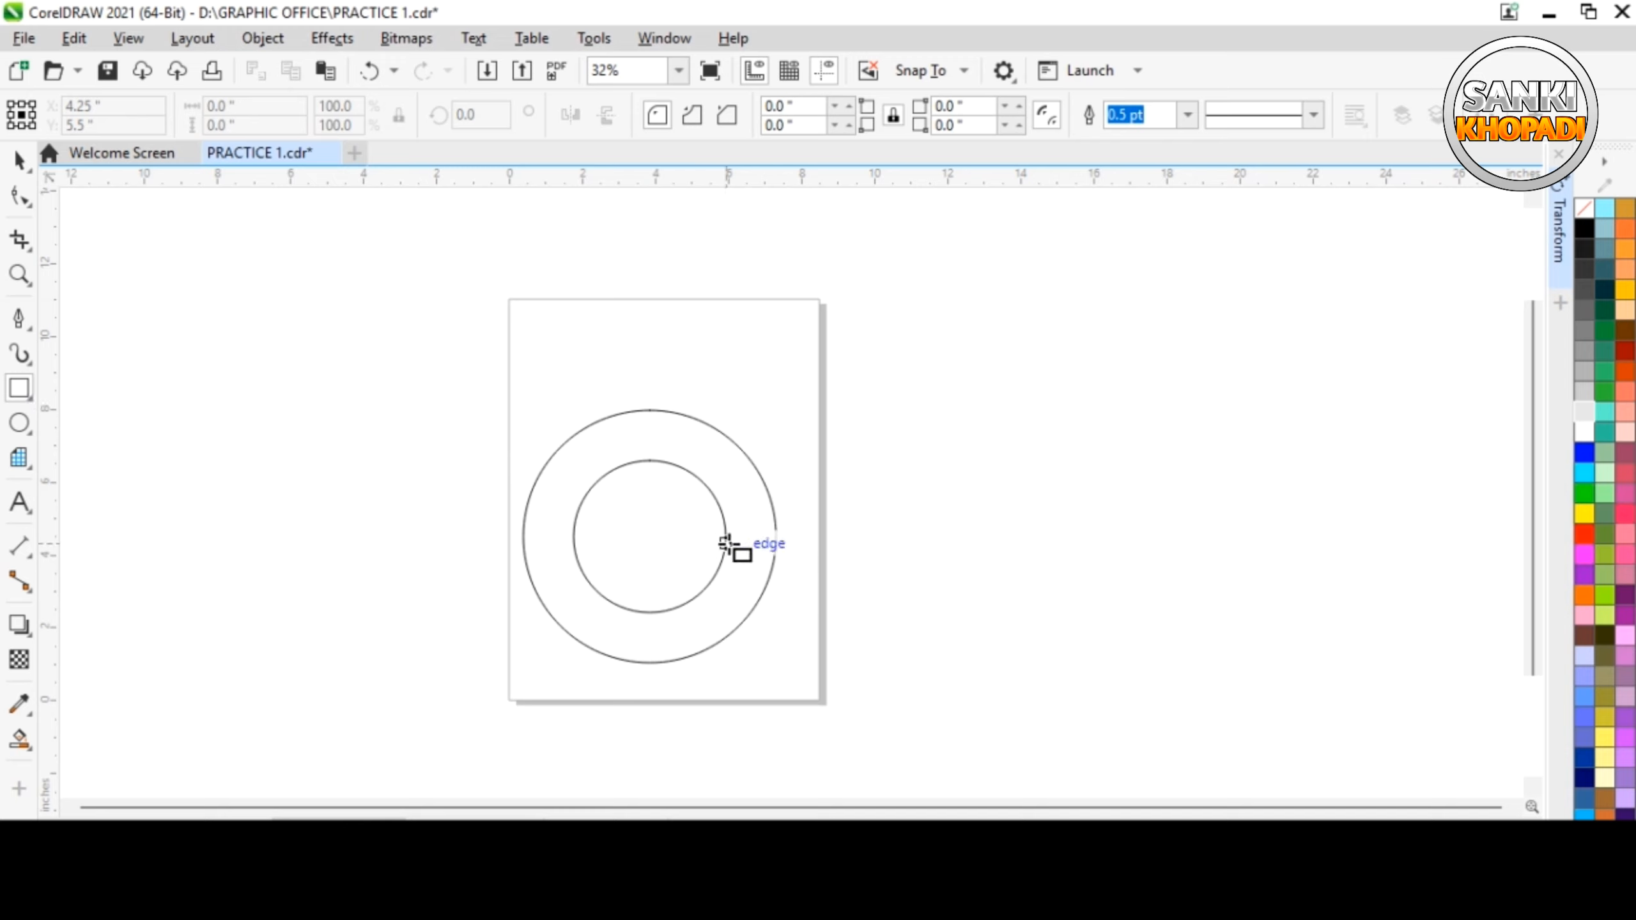
{"action": "left_click_drag", "start_coordinate": [726, 536], "coordinate": [776, 233]}
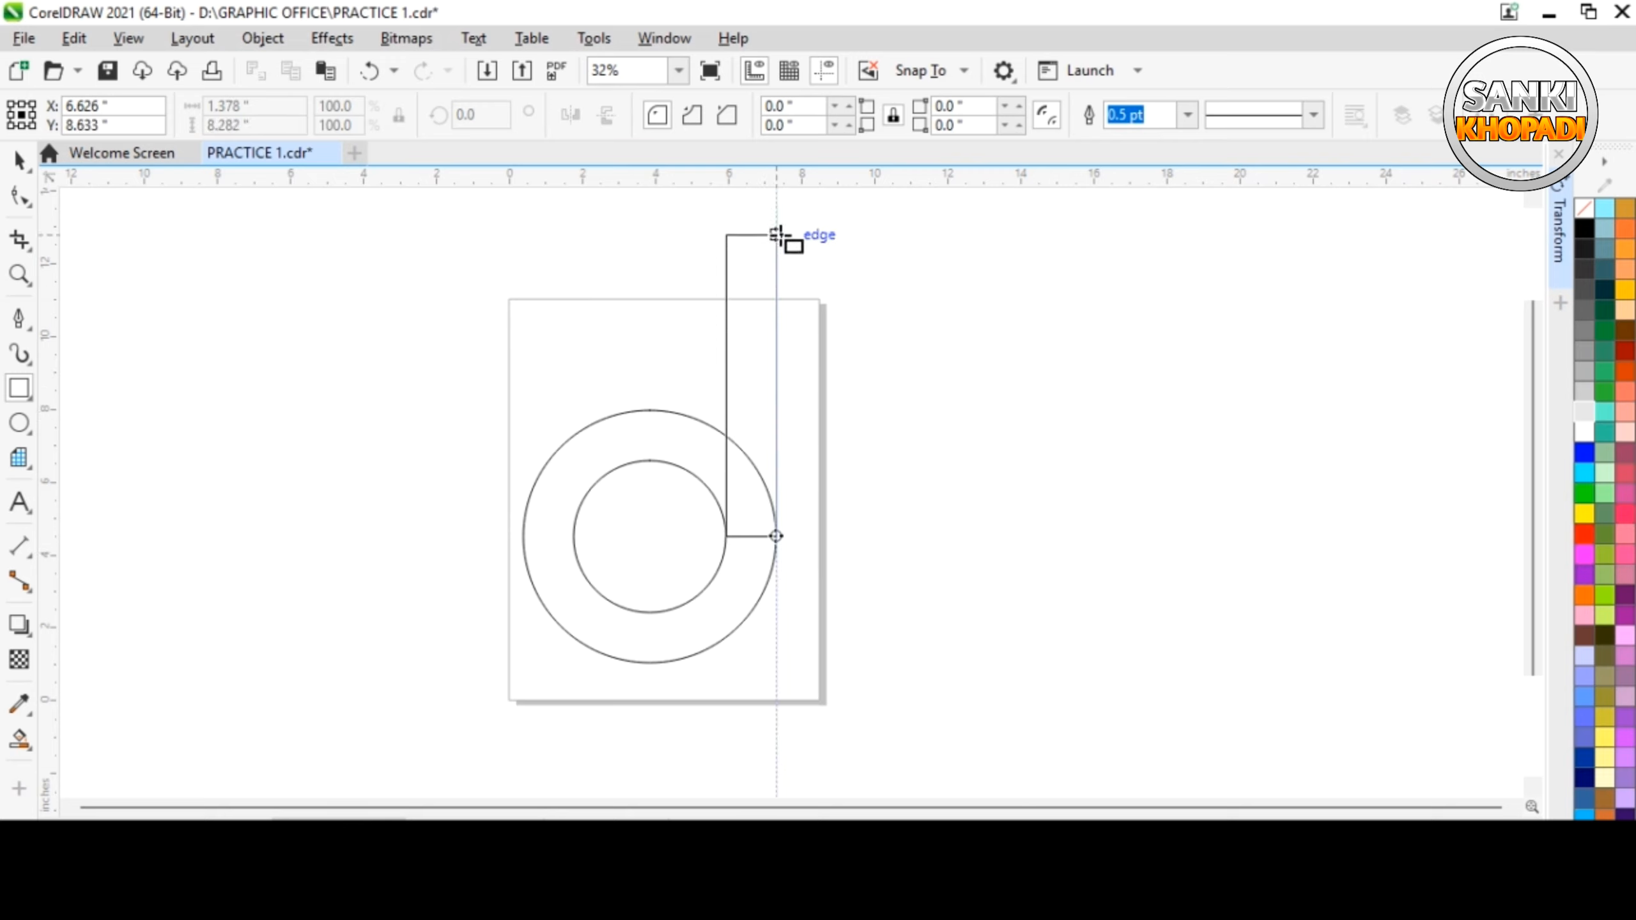
{"action": "left_click_drag", "start_coordinate": [778, 234], "coordinate": [778, 235]}
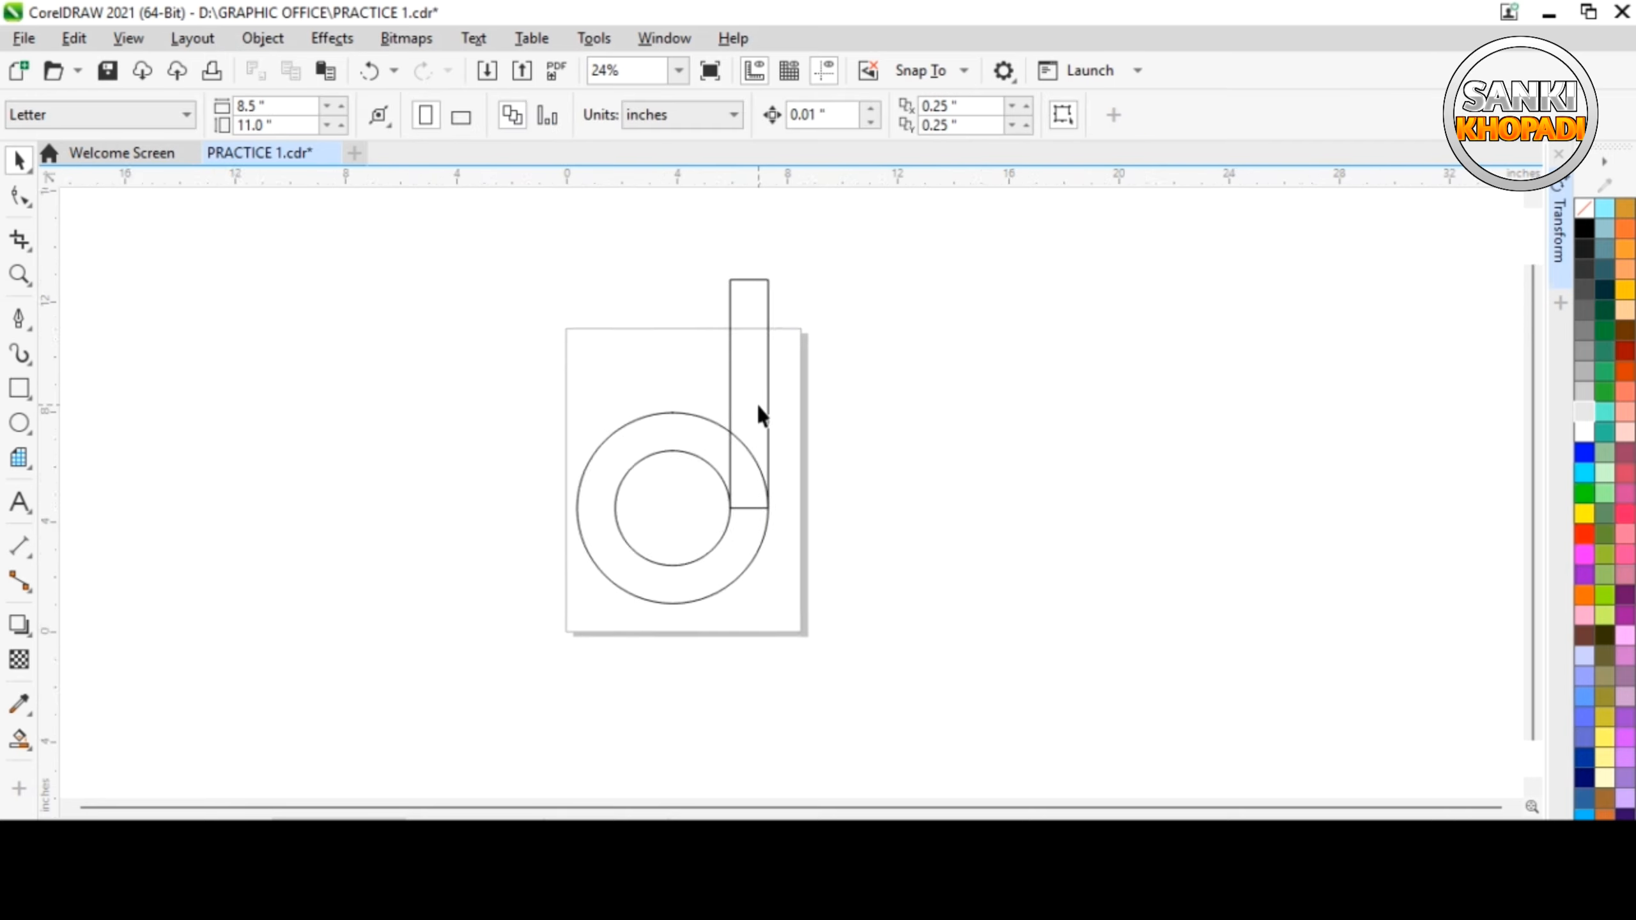
Add a narrow mirrored copy of the tall rectangle along its left edge
{"action": "scroll", "coordinate": [758, 406], "scroll_direction": "up", "scroll_amount": 2}
{"action": "left_click", "coordinate": [775, 400]}
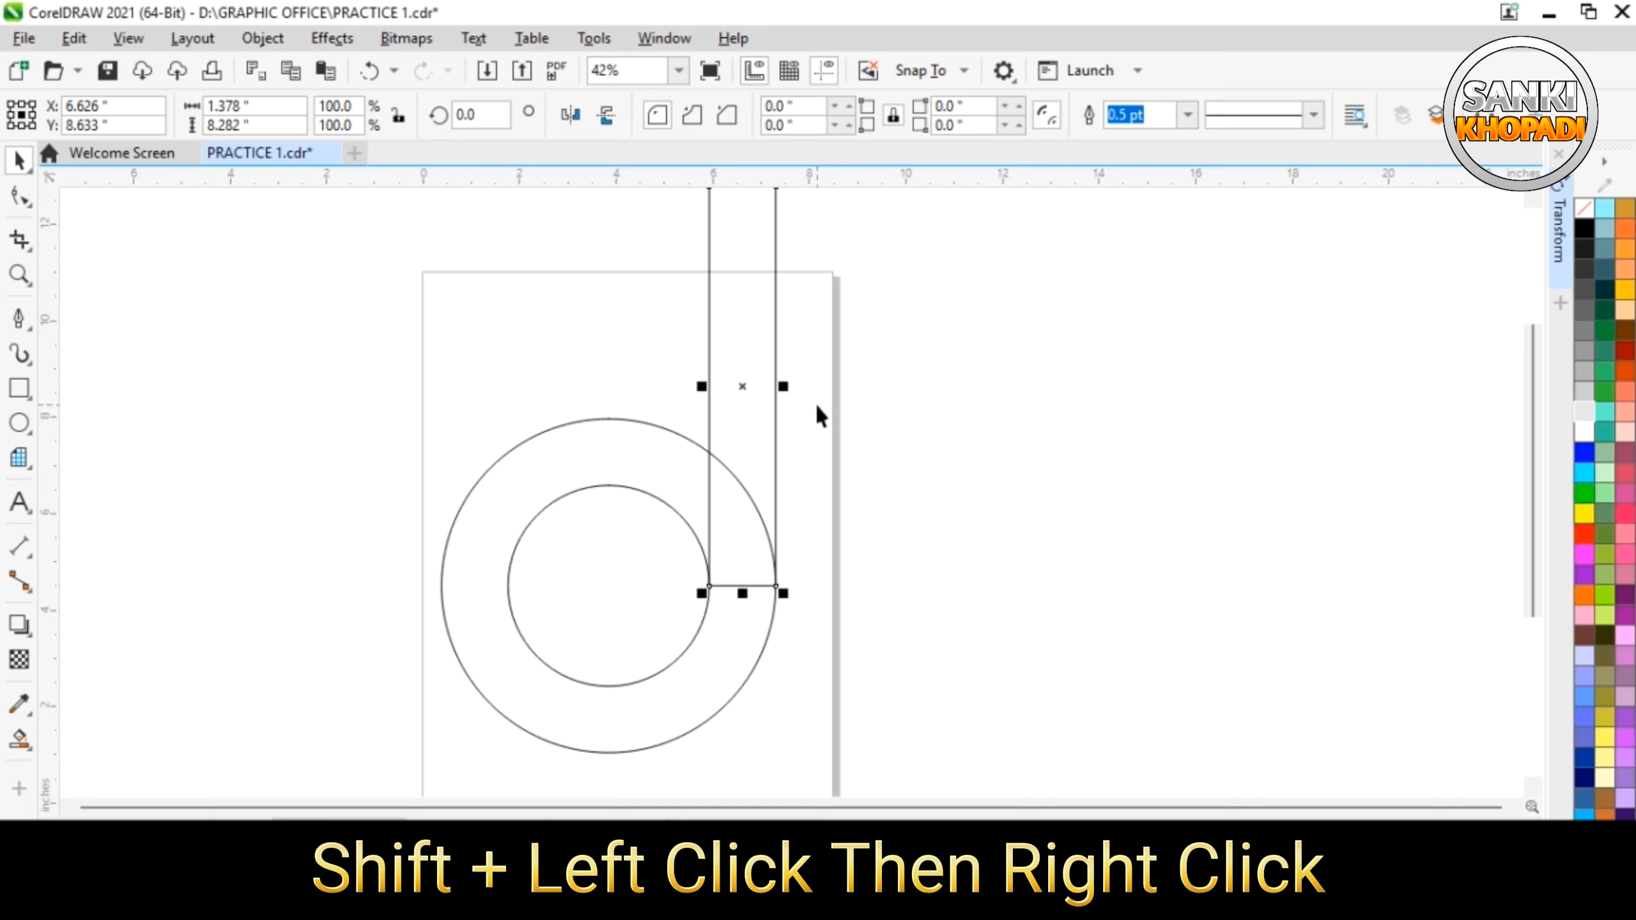
{"action": "left_click_drag", "start_coordinate": [781, 390], "coordinate": [704, 406]}
{"action": "right_click", "coordinate": [704, 406]}
{"action": "left_click", "coordinate": [825, 501]}
Draw a circle about 6.293 inches in diameter overlapping the ring and the rectangles
{"action": "scroll", "coordinate": [825, 501], "scroll_direction": "down", "scroll_amount": 1}
{"action": "key", "text": "F7"}
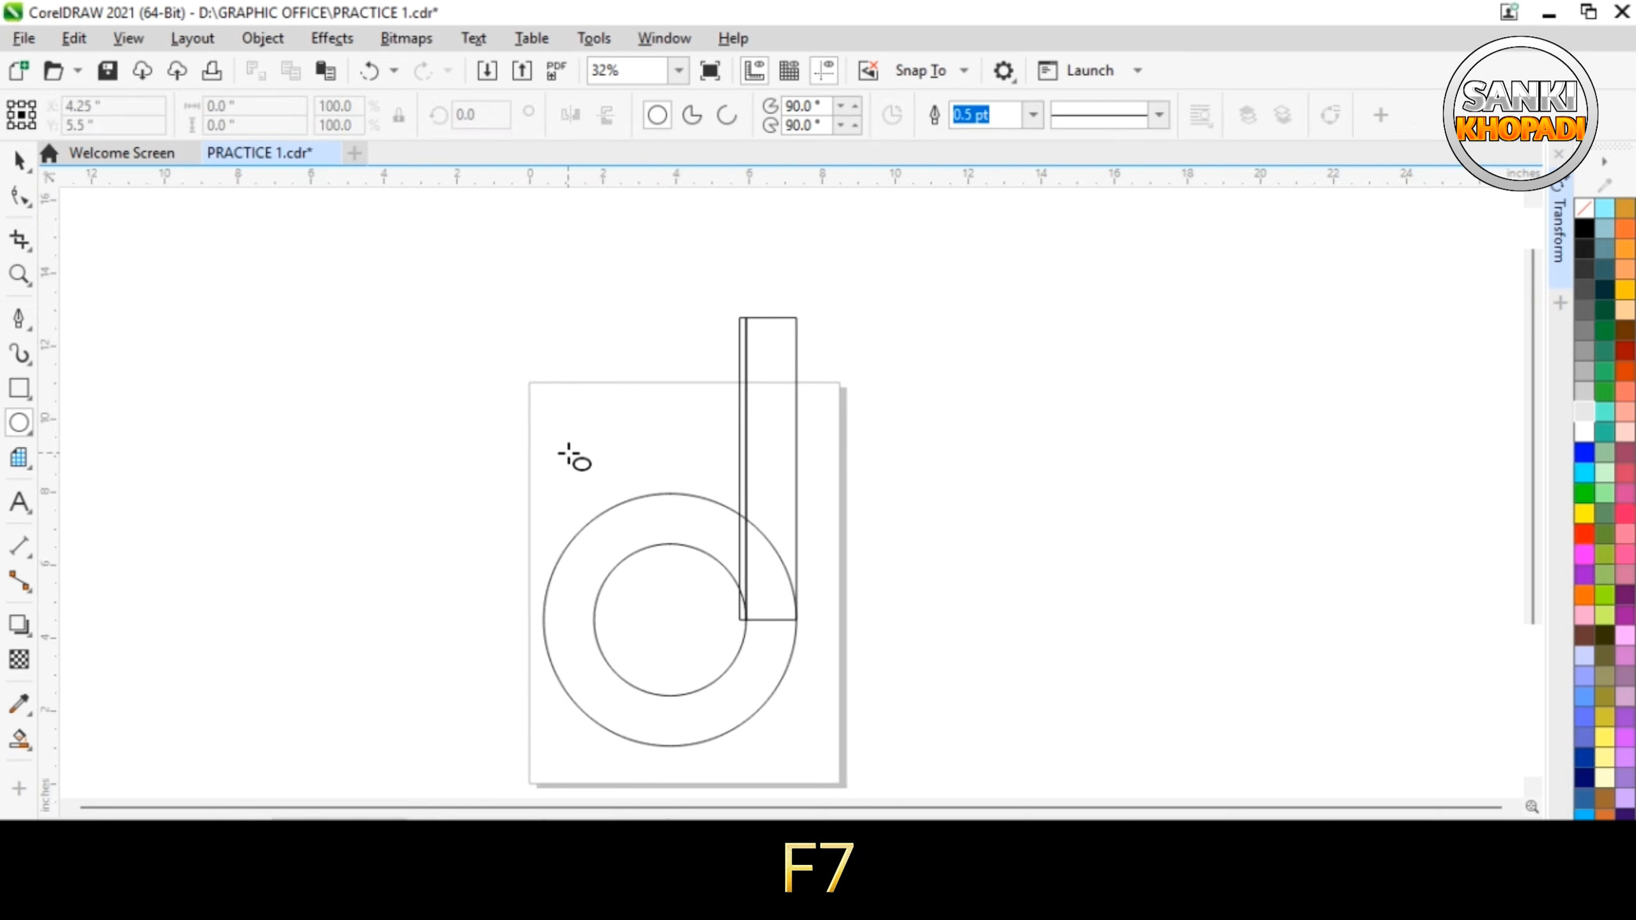
{"action": "left_click_drag", "start_coordinate": [568, 454], "coordinate": [790, 639]}
{"action": "key", "text": "space"}
Move the new circle slightly so its edge passes exactly through the tall rectangle's lower-right corner
{"action": "scroll", "coordinate": [757, 632], "scroll_direction": "up", "scroll_amount": 6}
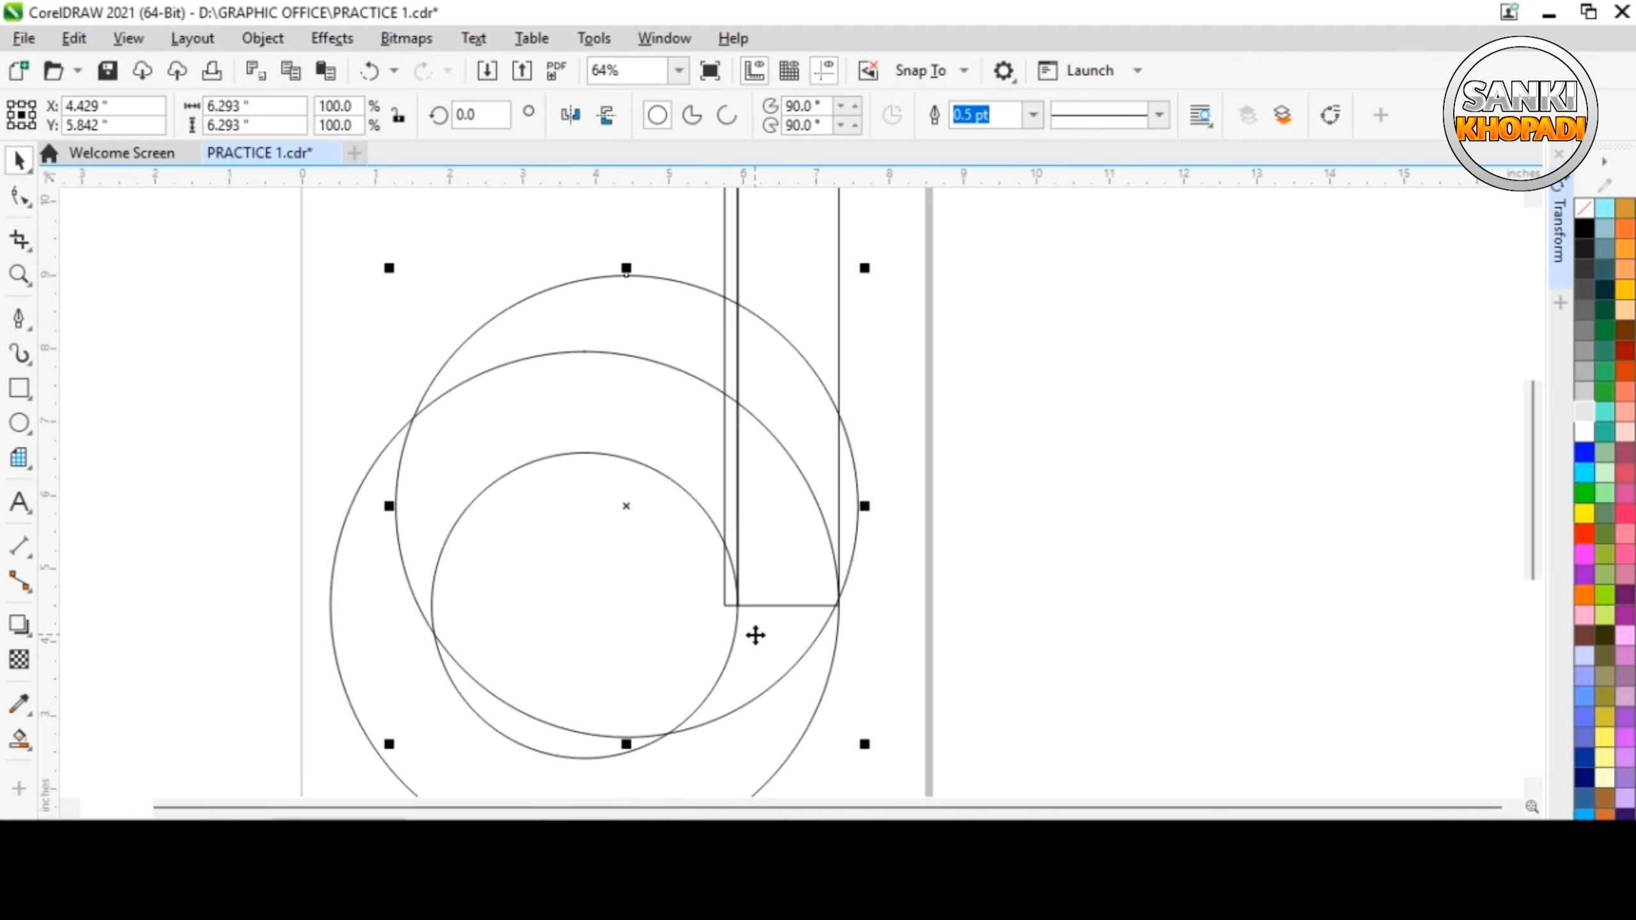
{"action": "scroll", "coordinate": [837, 623], "scroll_direction": "up", "scroll_amount": 3}
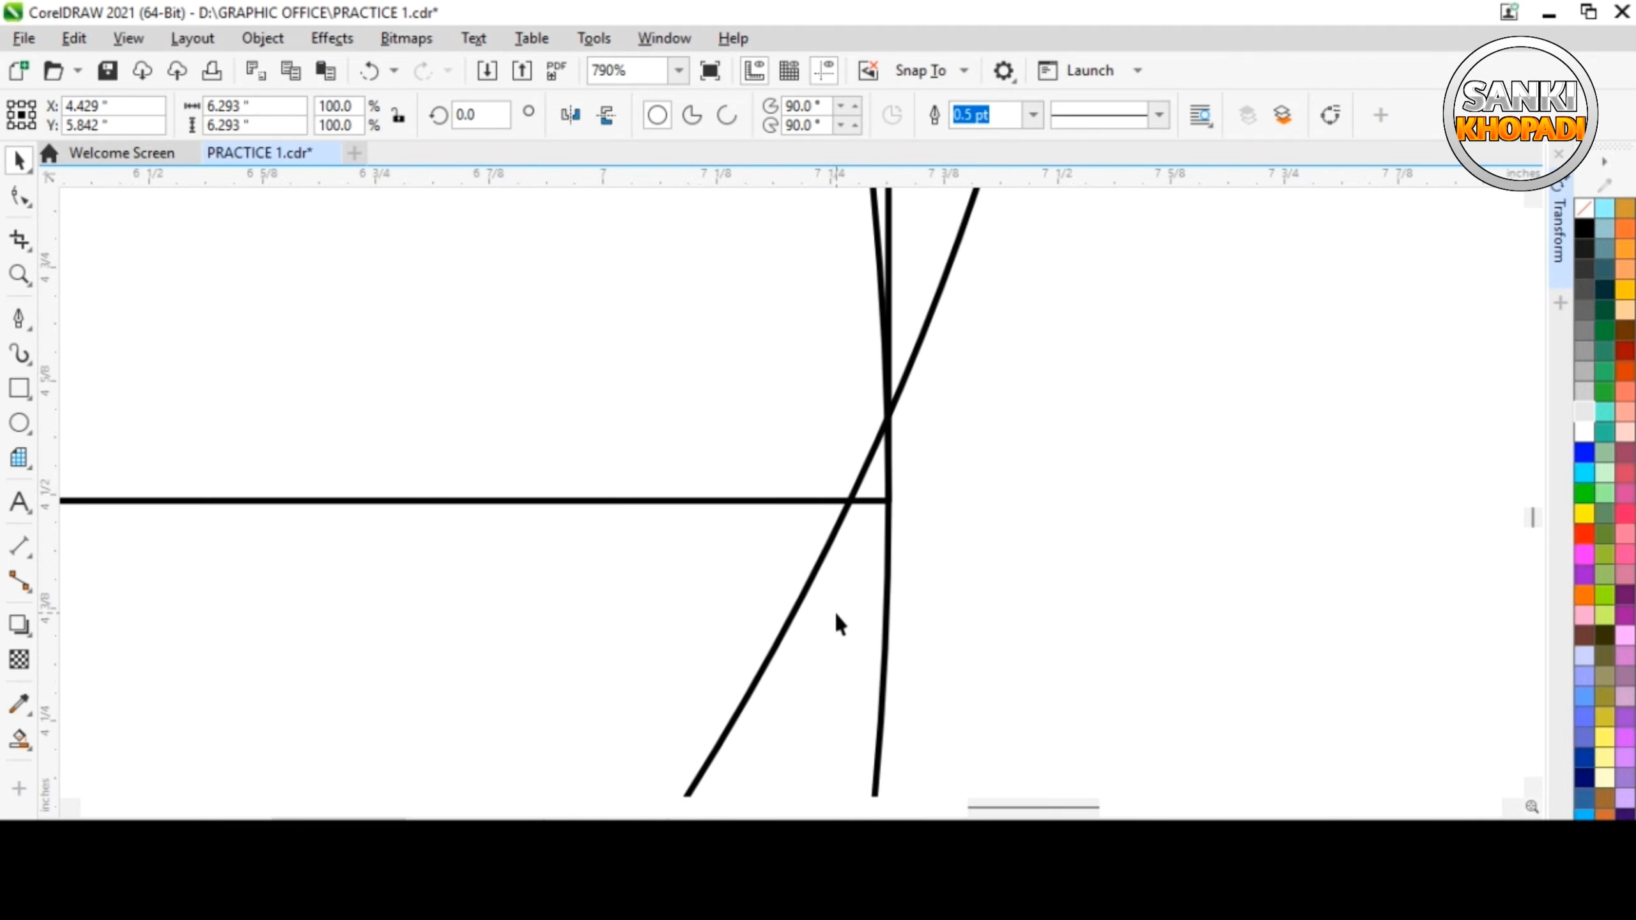
{"action": "left_click_drag", "start_coordinate": [838, 615], "coordinate": [835, 612]}
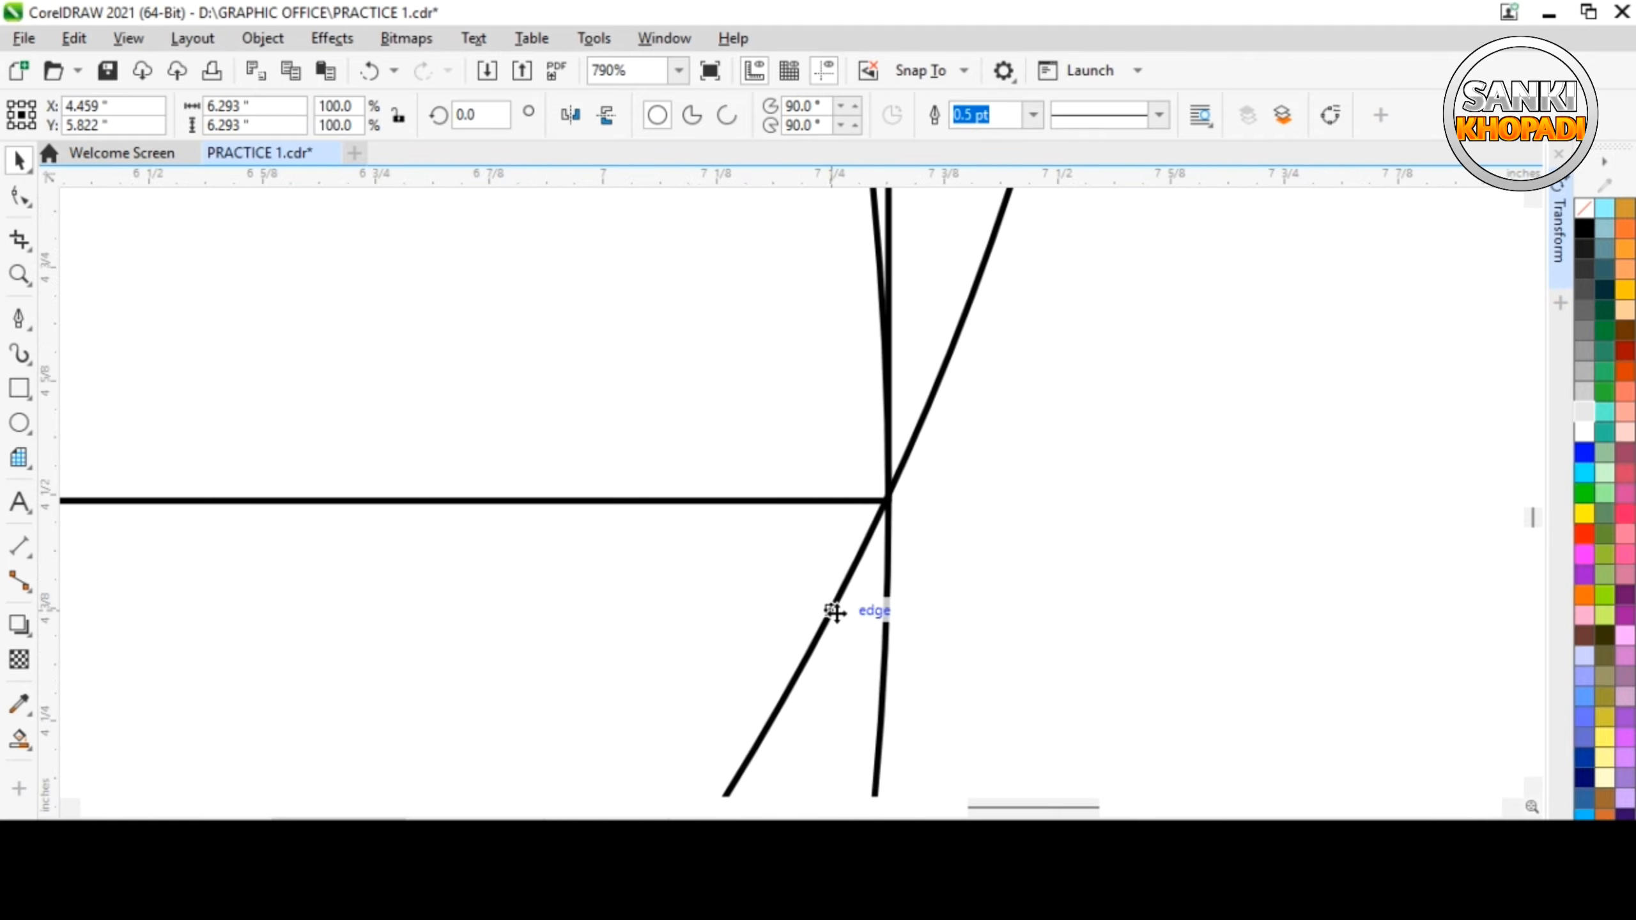
{"action": "scroll", "coordinate": [836, 612], "scroll_direction": "down", "scroll_amount": 6}
{"action": "scroll", "coordinate": [490, 447], "scroll_direction": "down", "scroll_amount": 1}
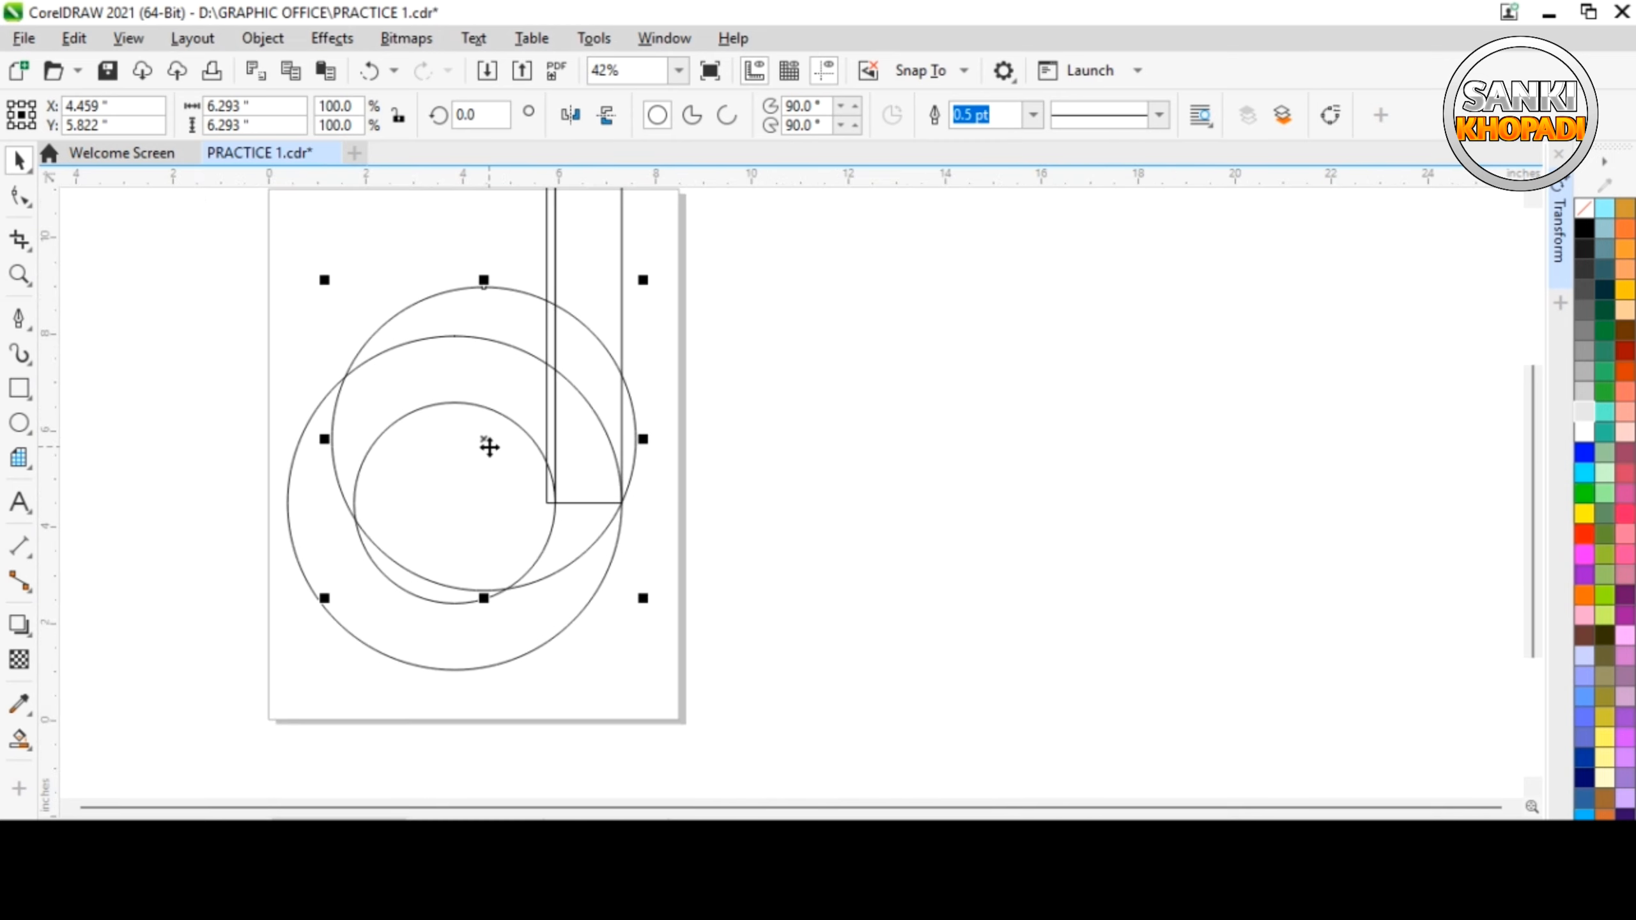
{"action": "left_click", "coordinate": [105, 258]}
Group all the circles and rectangles
{"action": "scroll", "coordinate": [144, 284], "scroll_direction": "down", "scroll_amount": 2}
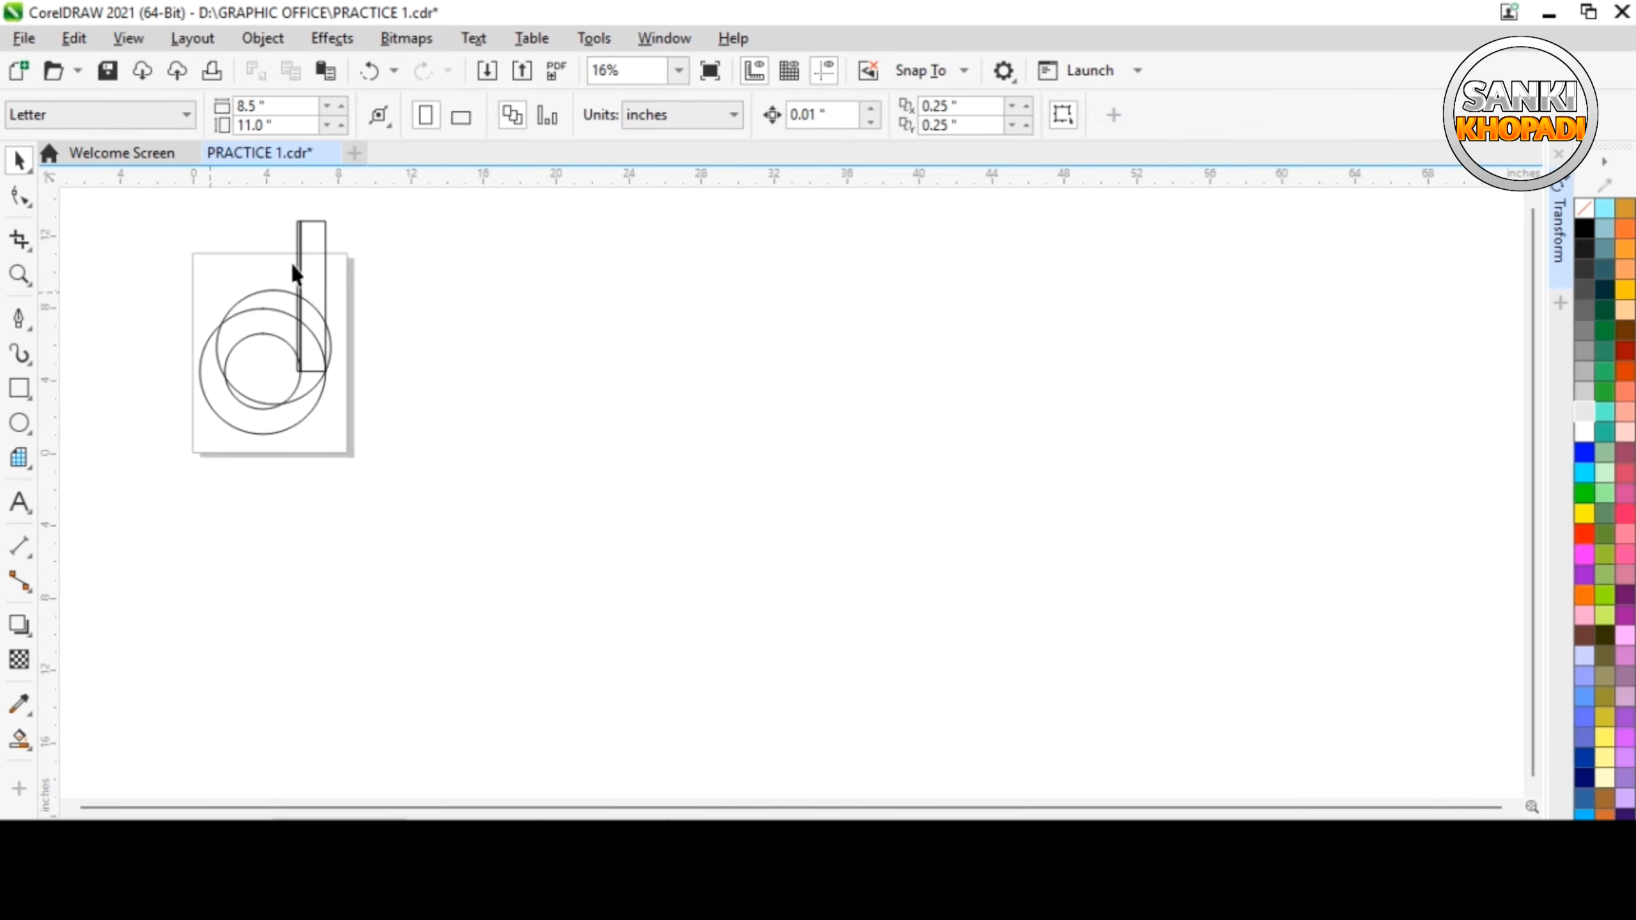
{"action": "mouse_move", "coordinate": [122, 186]}
{"action": "left_mouse_down"}
{"action": "mouse_move", "coordinate": [405, 431]}
{"action": "mouse_move", "coordinate": [361, 500]}
{"action": "left_mouse_up"}
{"action": "key", "text": "ctrl+g"}
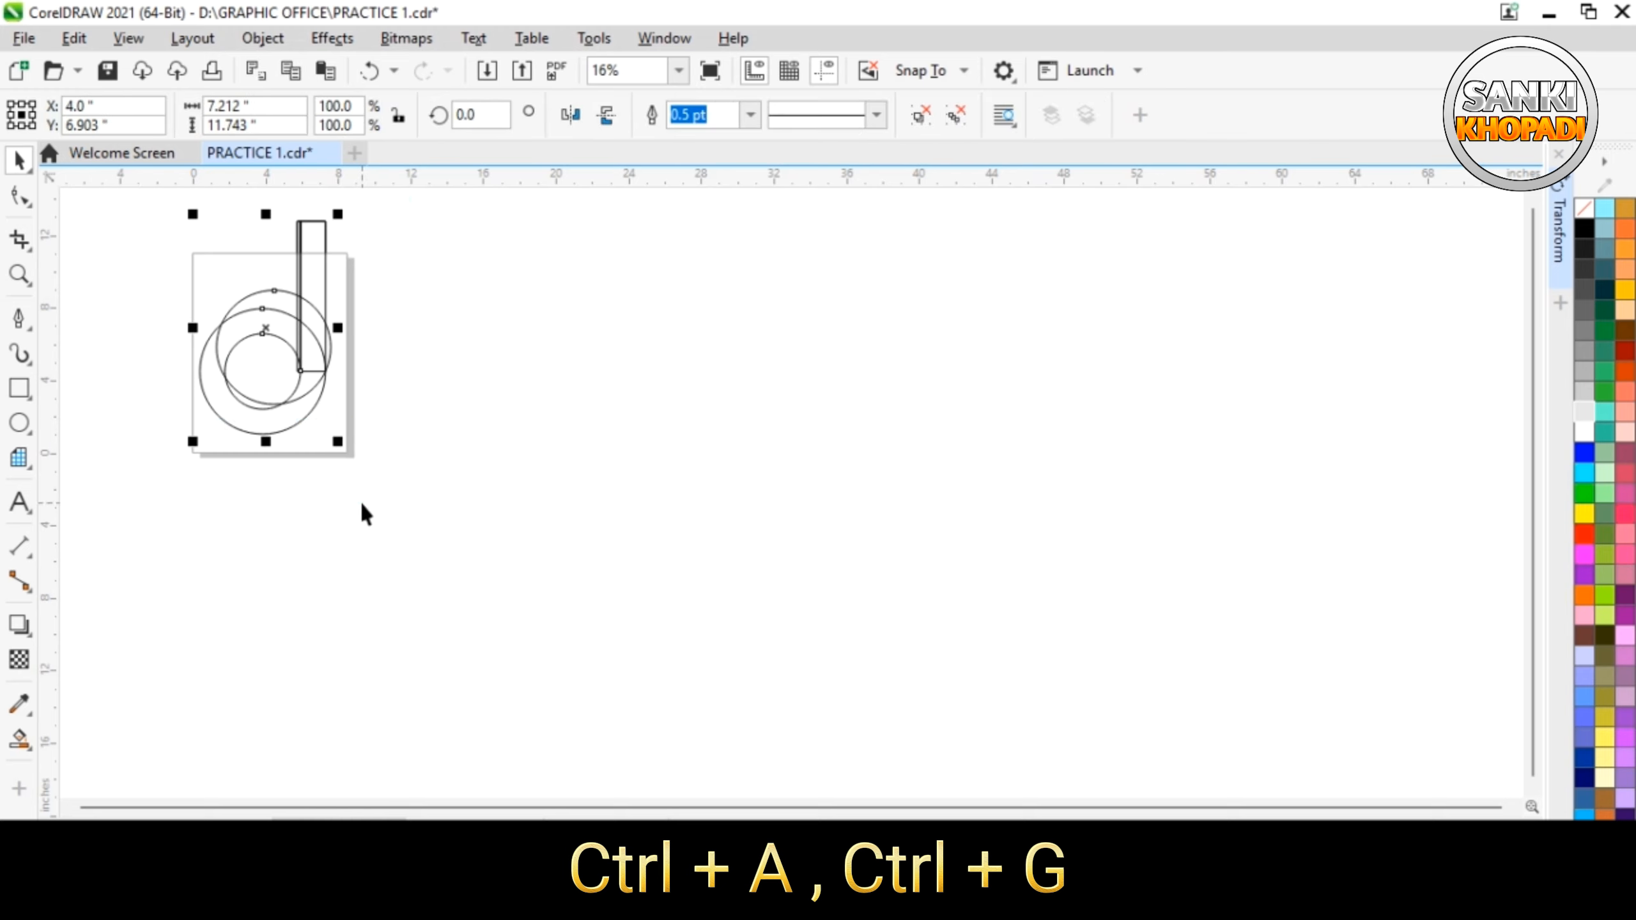
{"action": "key", "text": "shift+F2"}
{"action": "left_click", "coordinate": [1314, 496]}
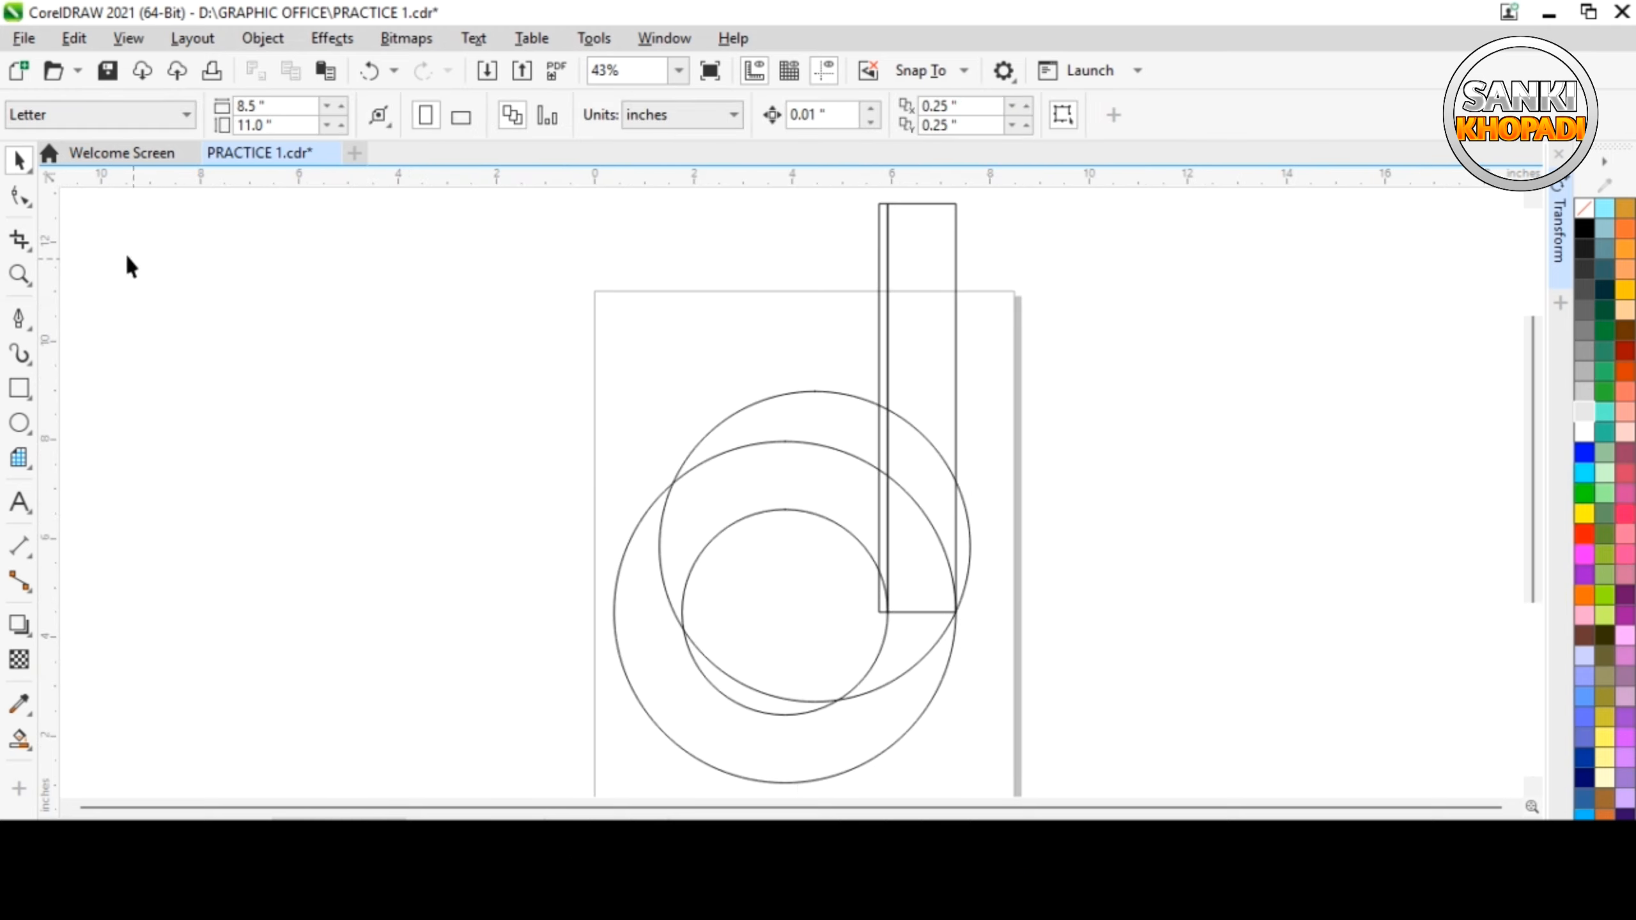
With Virtual Segment Delete, remove the arcs and bottom edge inside the tall rectangle and the third circle's arcs inside and above the ring
{"action": "left_click", "coordinate": [32, 250]}
{"action": "left_click", "coordinate": [126, 295]}
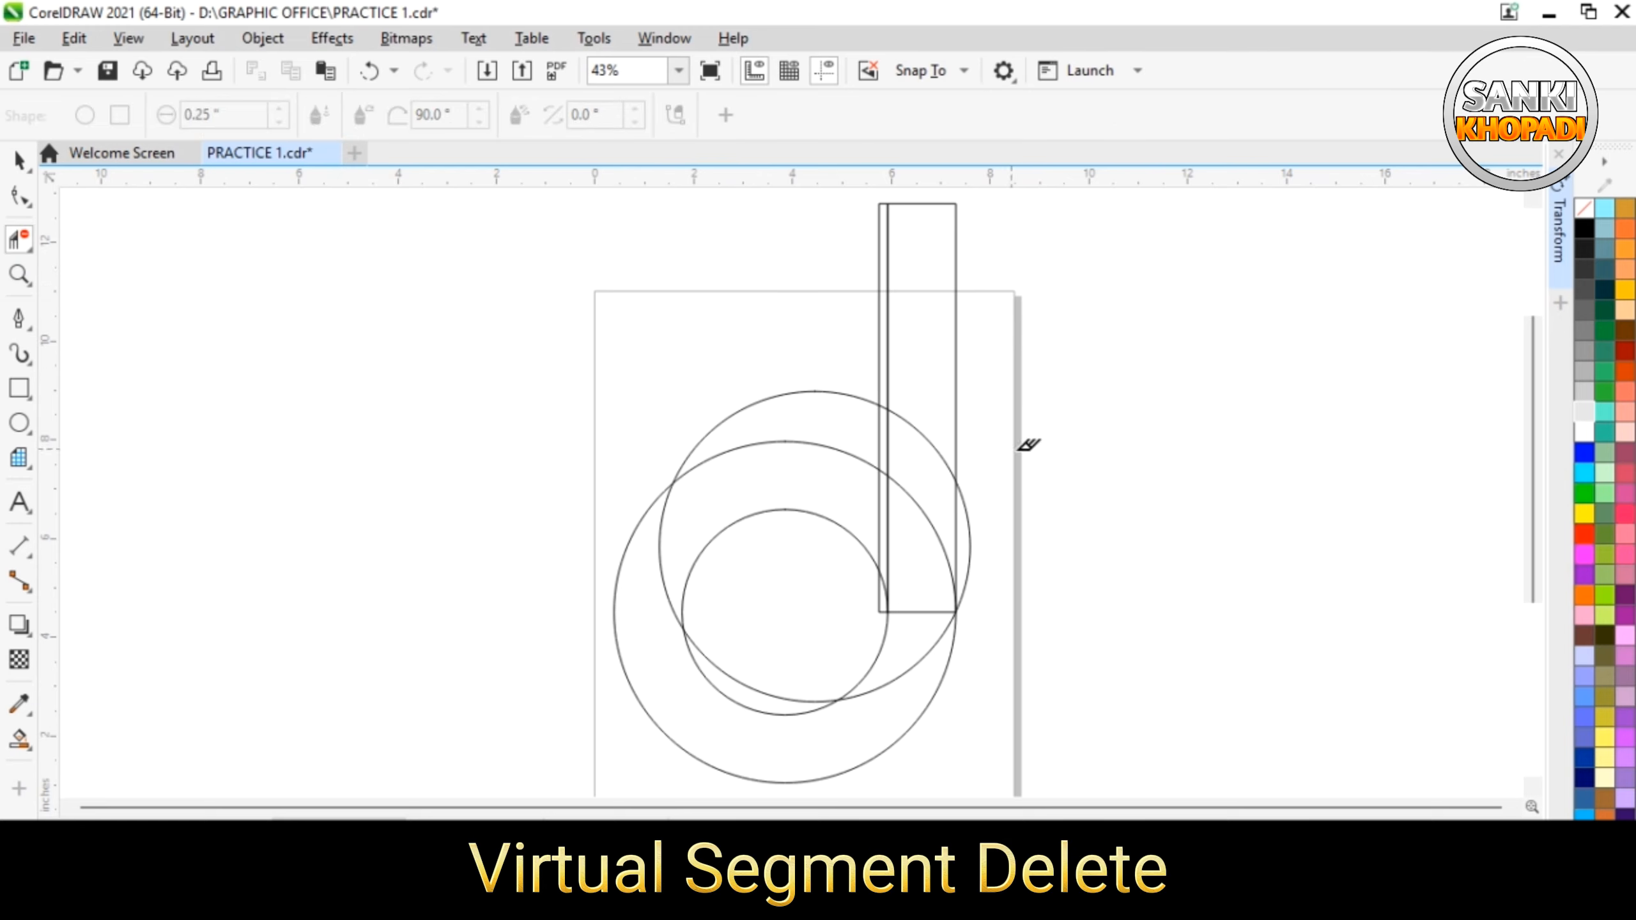
{"action": "left_click", "coordinate": [919, 426]}
{"action": "left_click", "coordinate": [910, 480]}
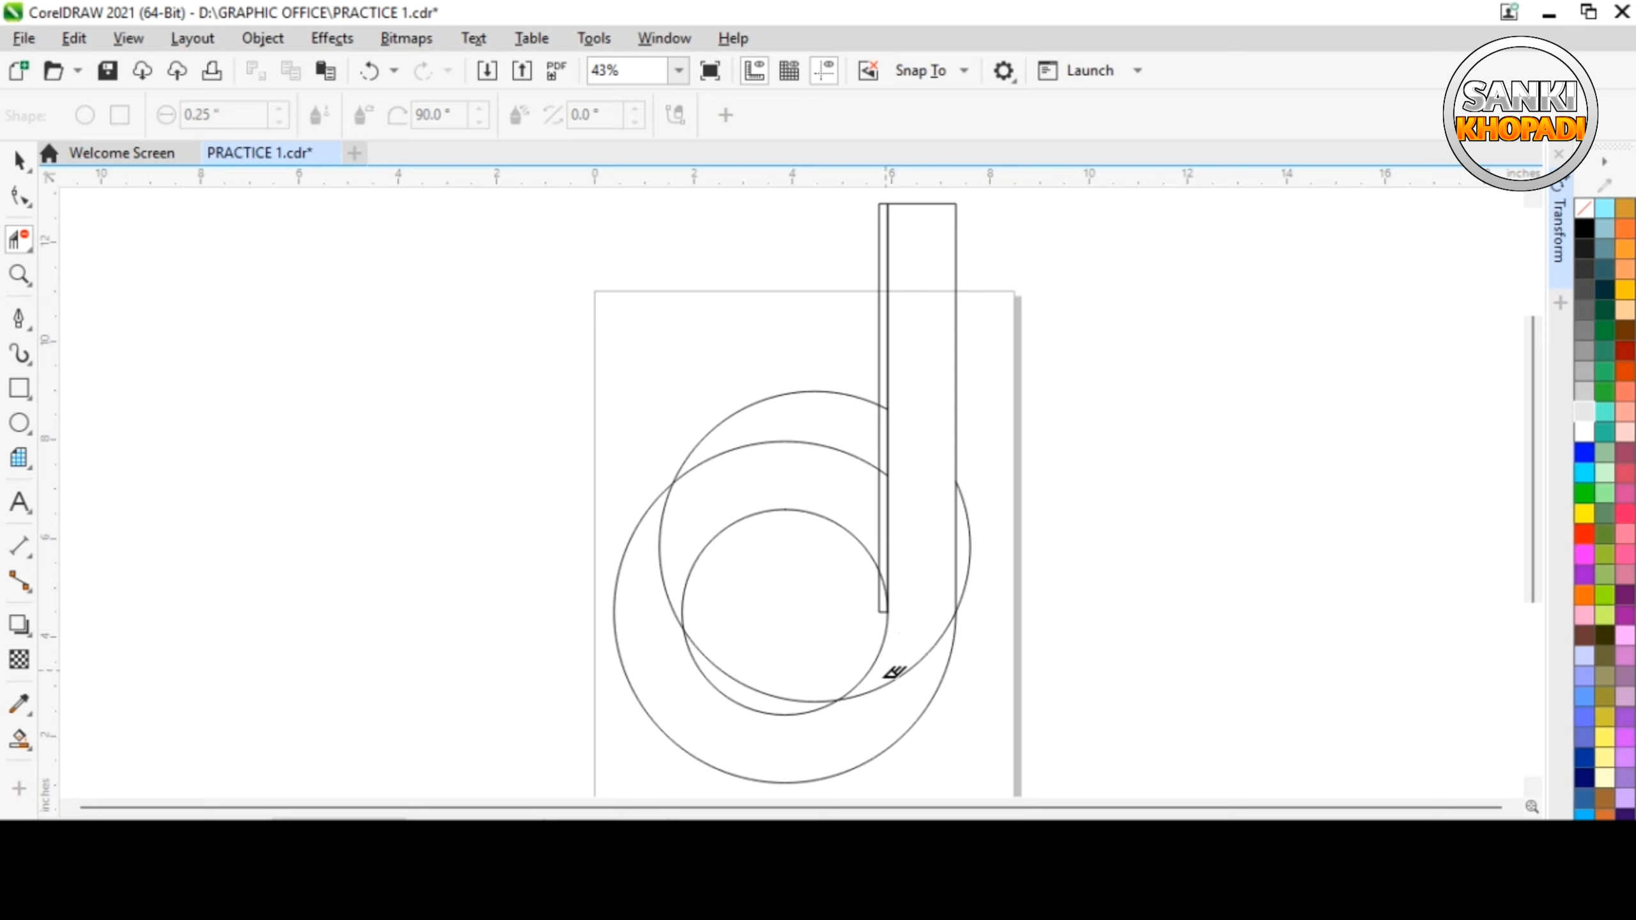
{"action": "left_click", "coordinate": [774, 693]}
{"action": "left_click", "coordinate": [731, 412]}
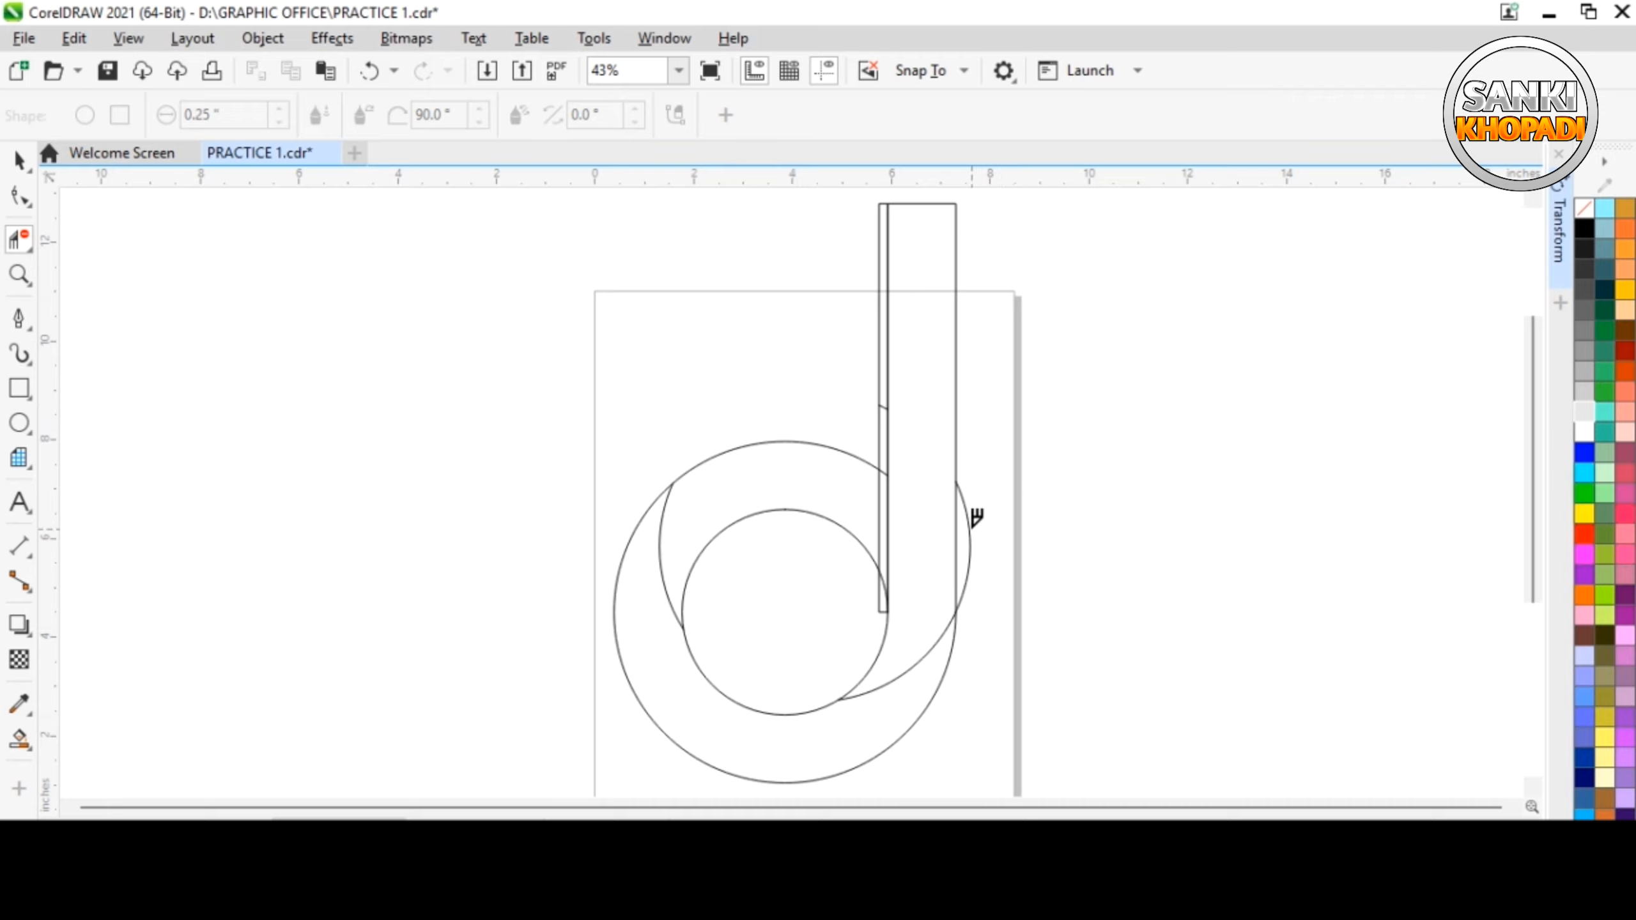
Delete the short slanted segment crossing the narrow strip and the third circle's other excess segments outside the letter shape
{"action": "scroll", "coordinate": [947, 444], "scroll_direction": "up", "scroll_amount": 8}
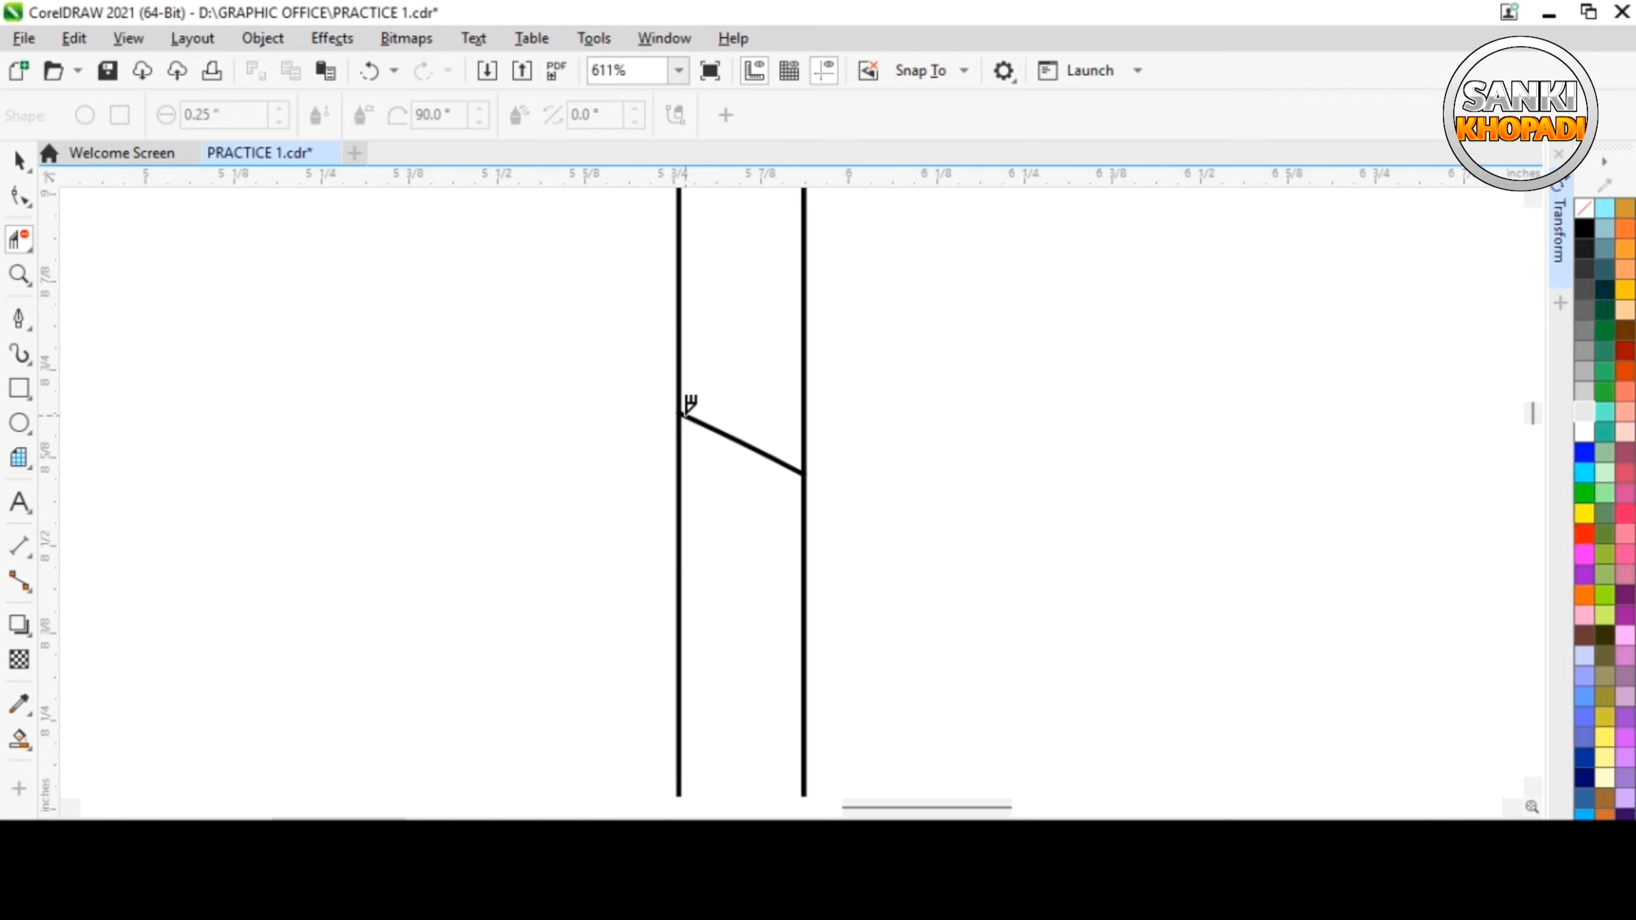
{"action": "left_click", "coordinate": [684, 415]}
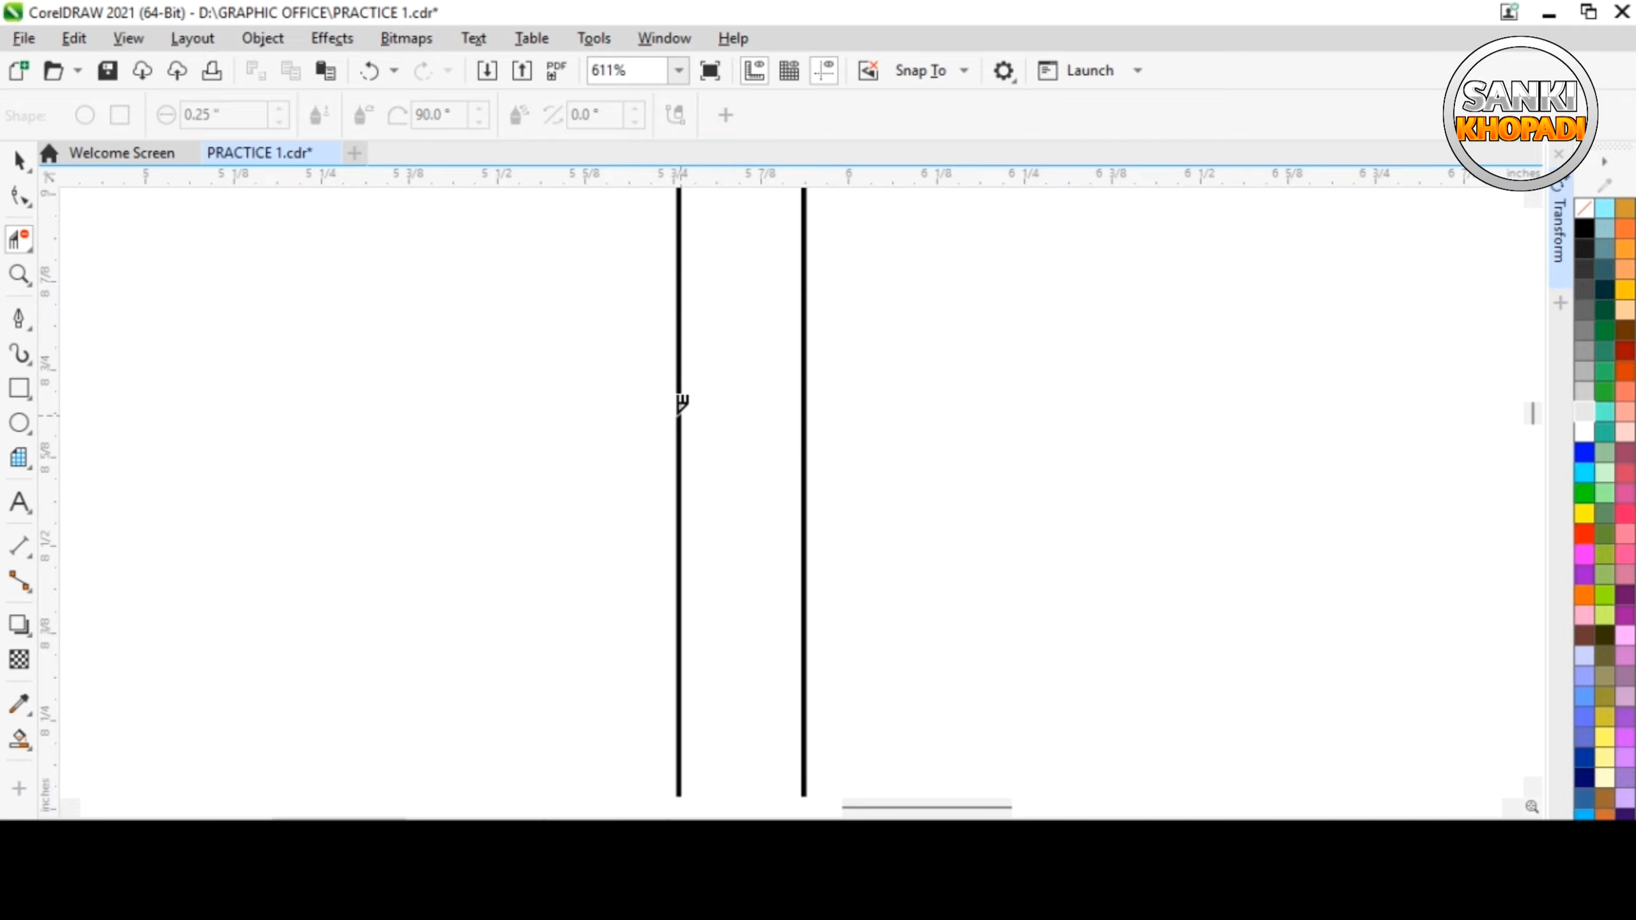
{"action": "scroll", "coordinate": [681, 403], "scroll_direction": "down", "scroll_amount": 10}
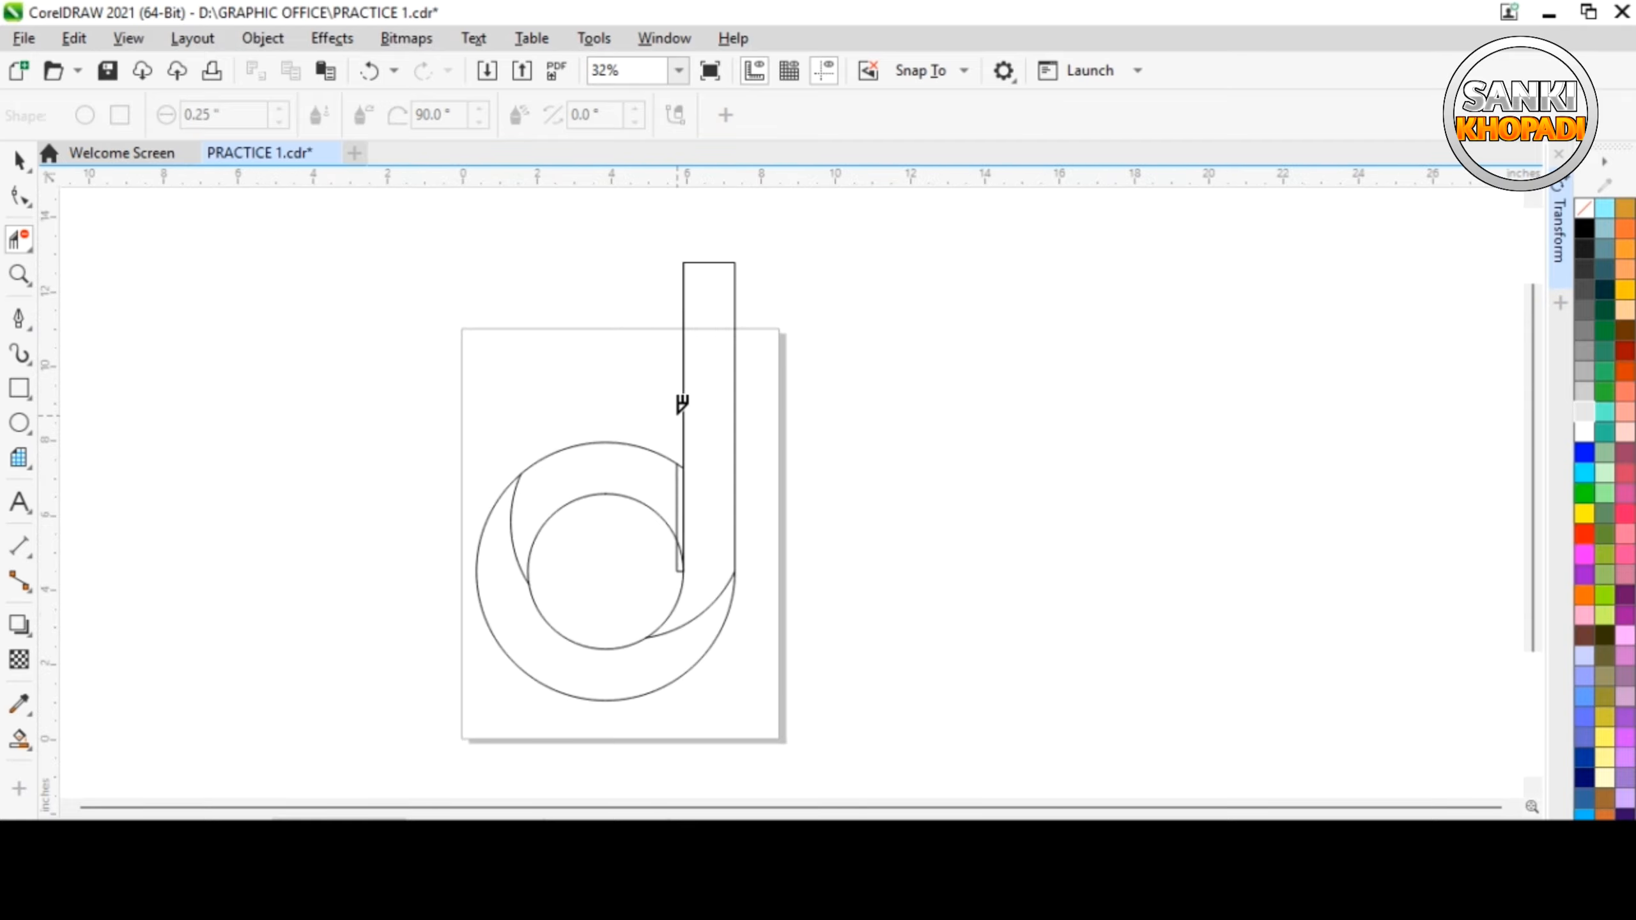
Delete the lower end of the narrow strip and the inner circle's arc inside it, opening a gap beside the stem
{"action": "scroll", "coordinate": [712, 500], "scroll_direction": "up", "scroll_amount": 5}
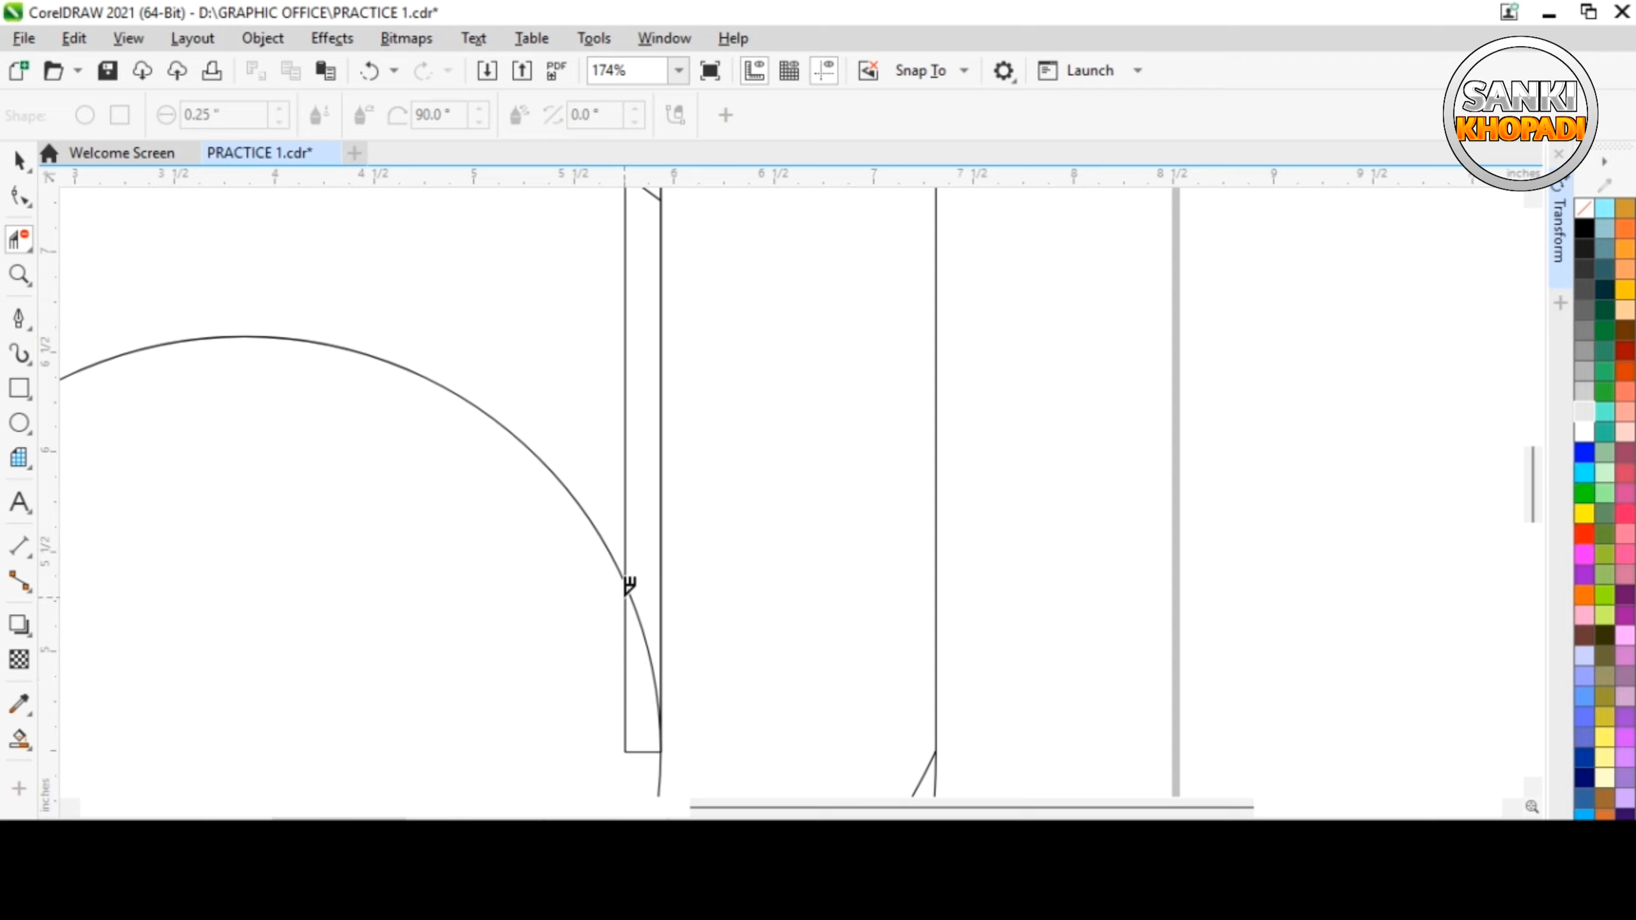
{"action": "left_click", "coordinate": [626, 592]}
{"action": "left_click", "coordinate": [638, 608]}
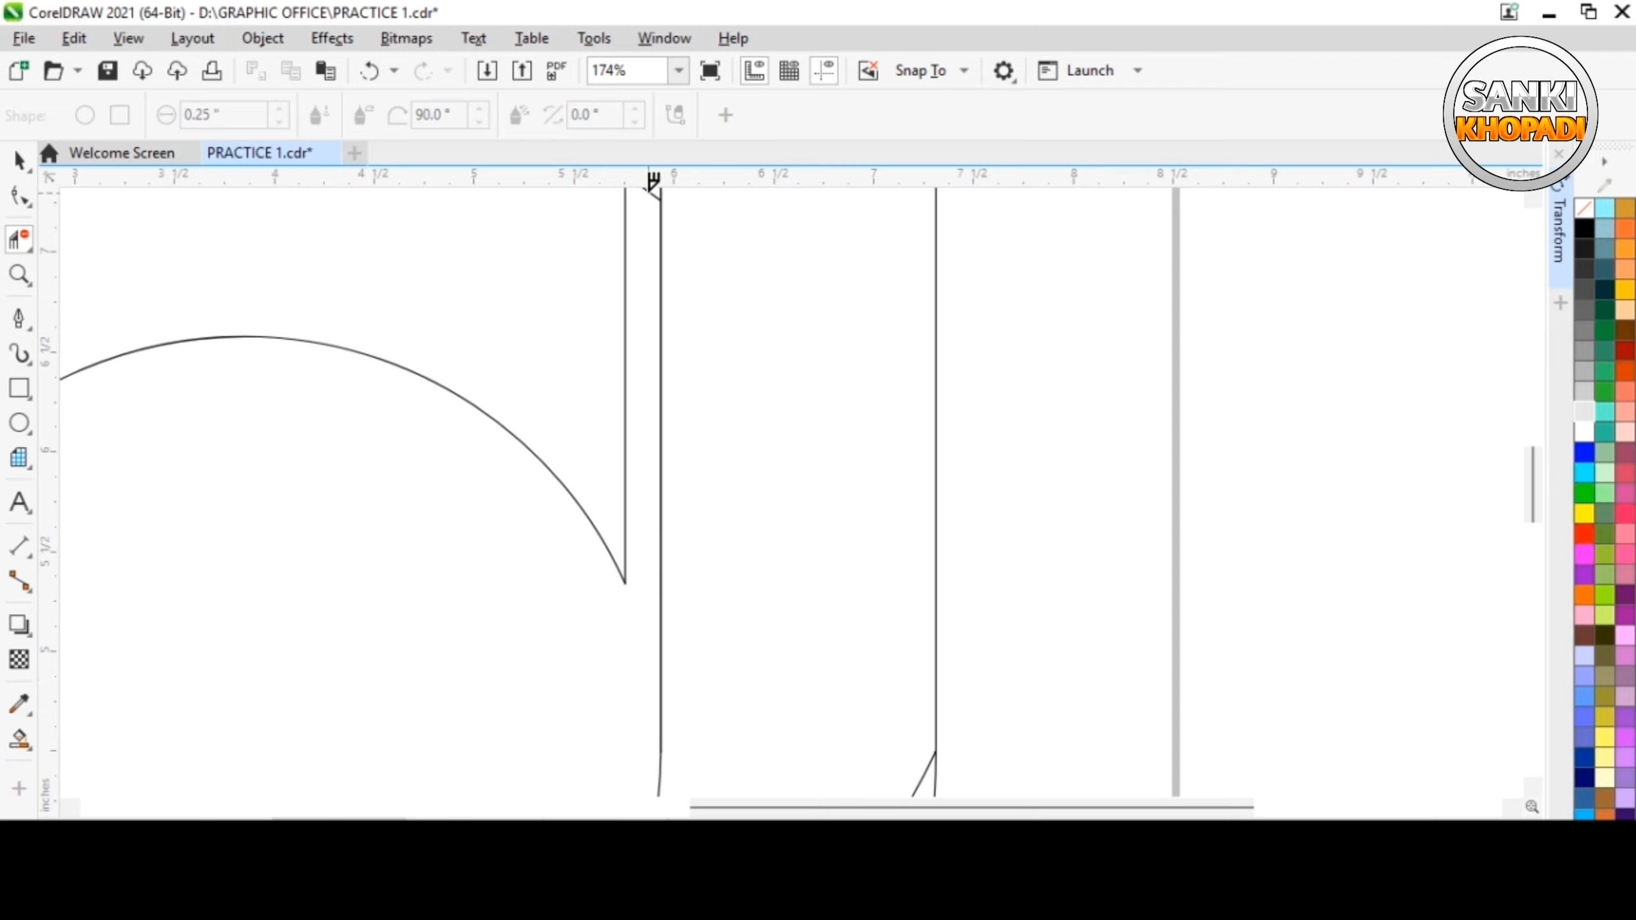
{"action": "scroll", "coordinate": [692, 339], "scroll_direction": "down", "scroll_amount": 3}
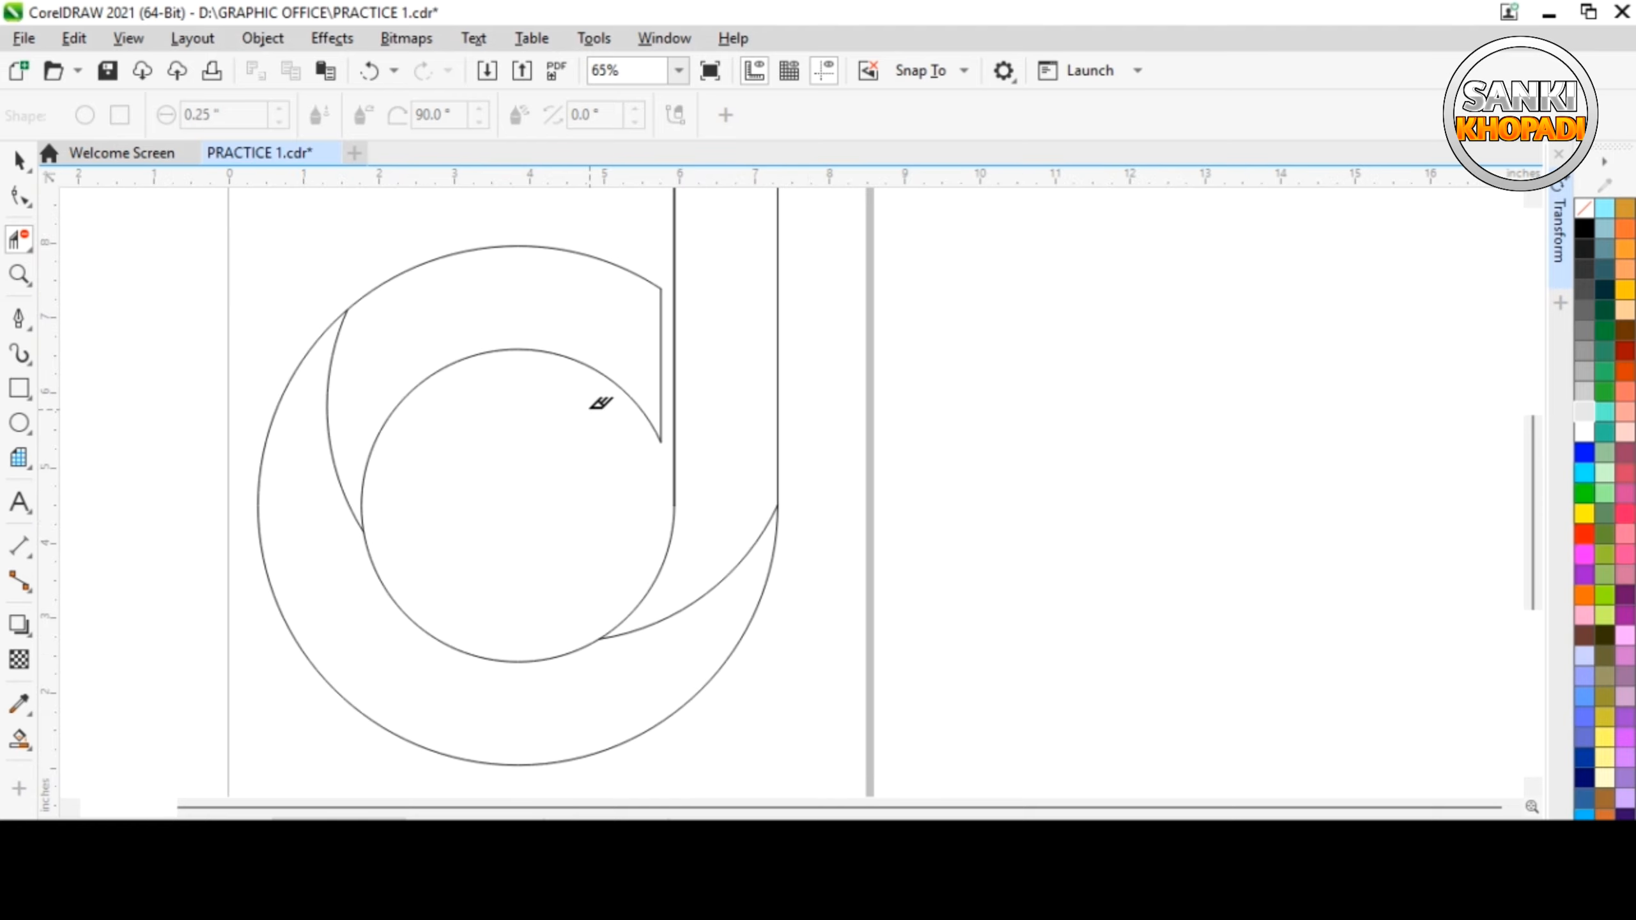
{"action": "scroll", "coordinate": [595, 512], "scroll_direction": "down", "scroll_amount": 2}
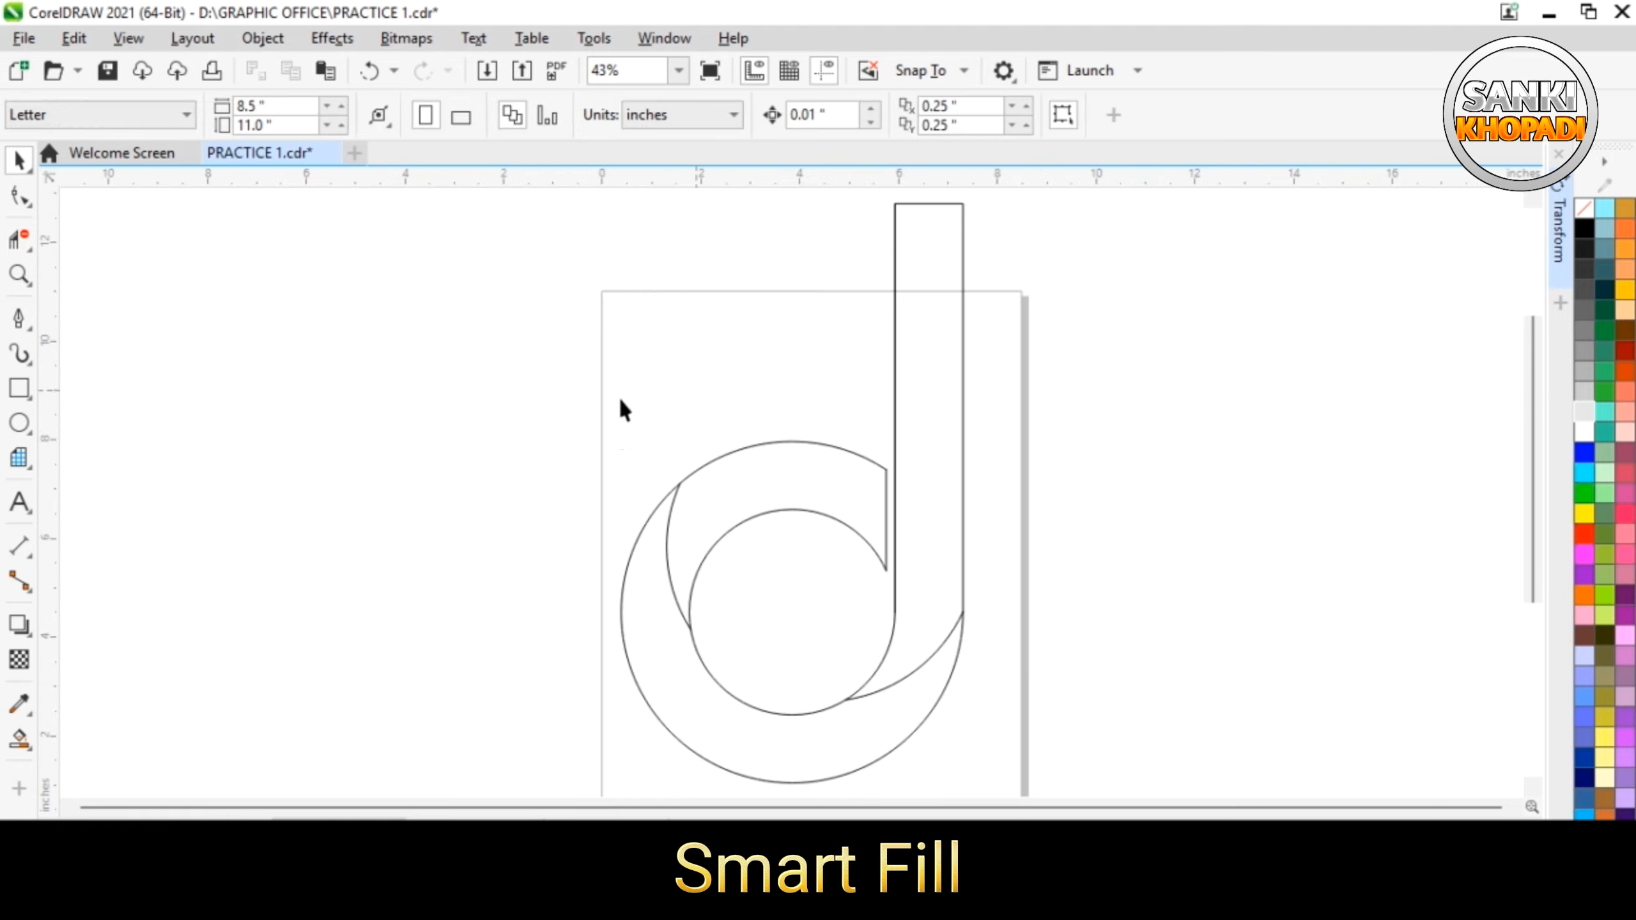
Smart Fill the stem, the lower bowl and the upper bowl of the letter with red and no outline
{"action": "left_click", "coordinate": [19, 740]}
{"action": "left_click", "coordinate": [110, 764]}
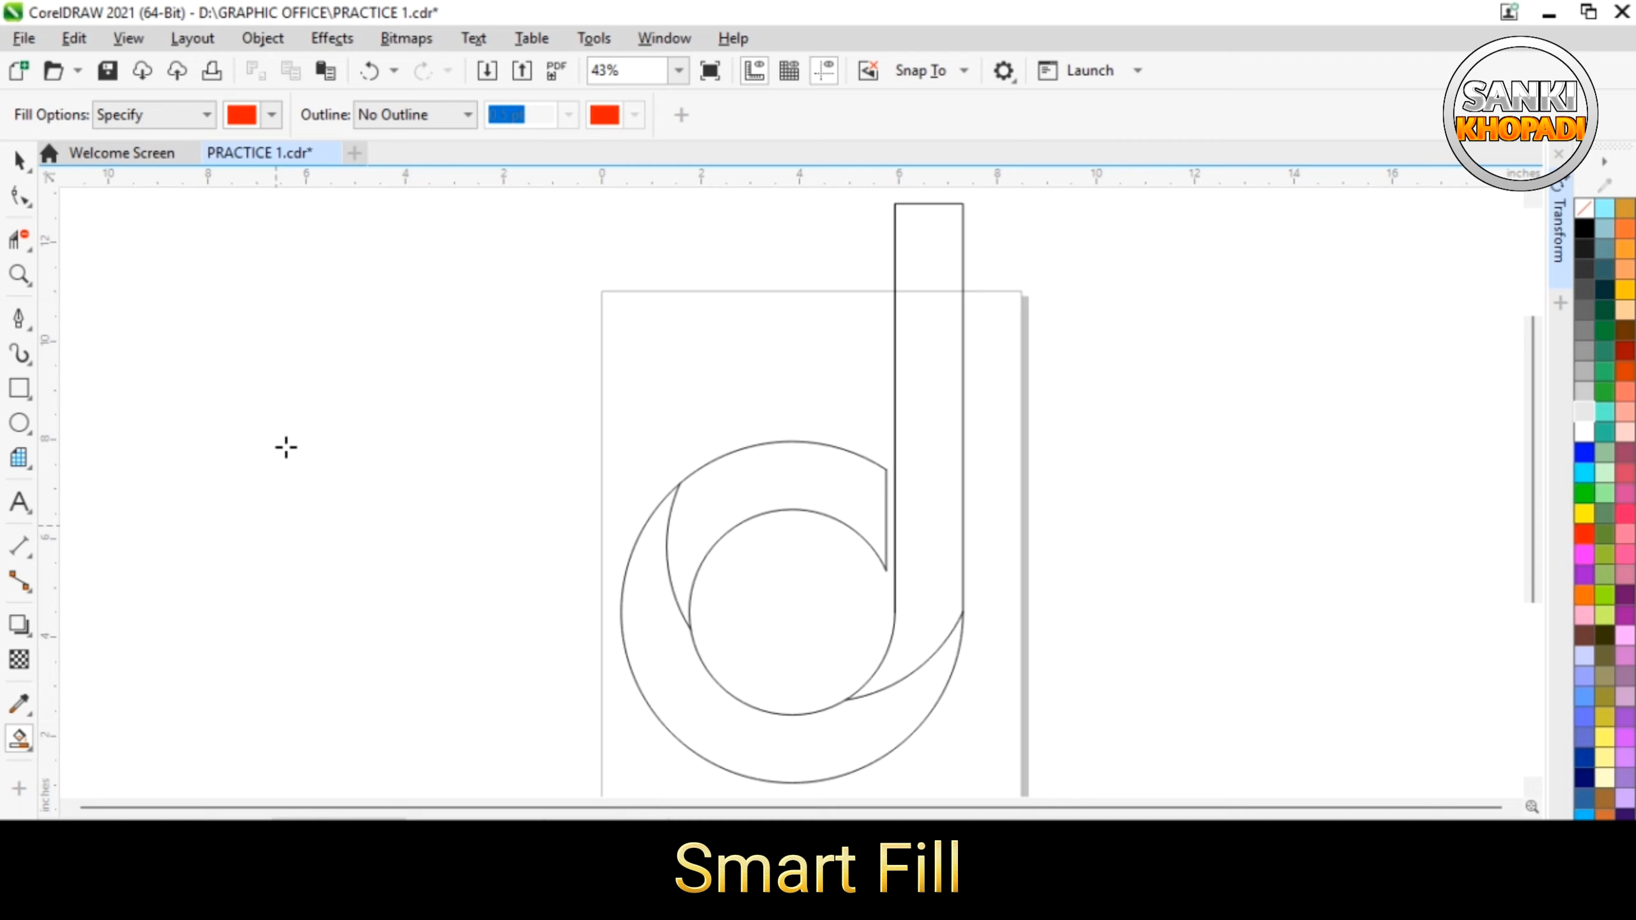
{"action": "left_click", "coordinate": [918, 371]}
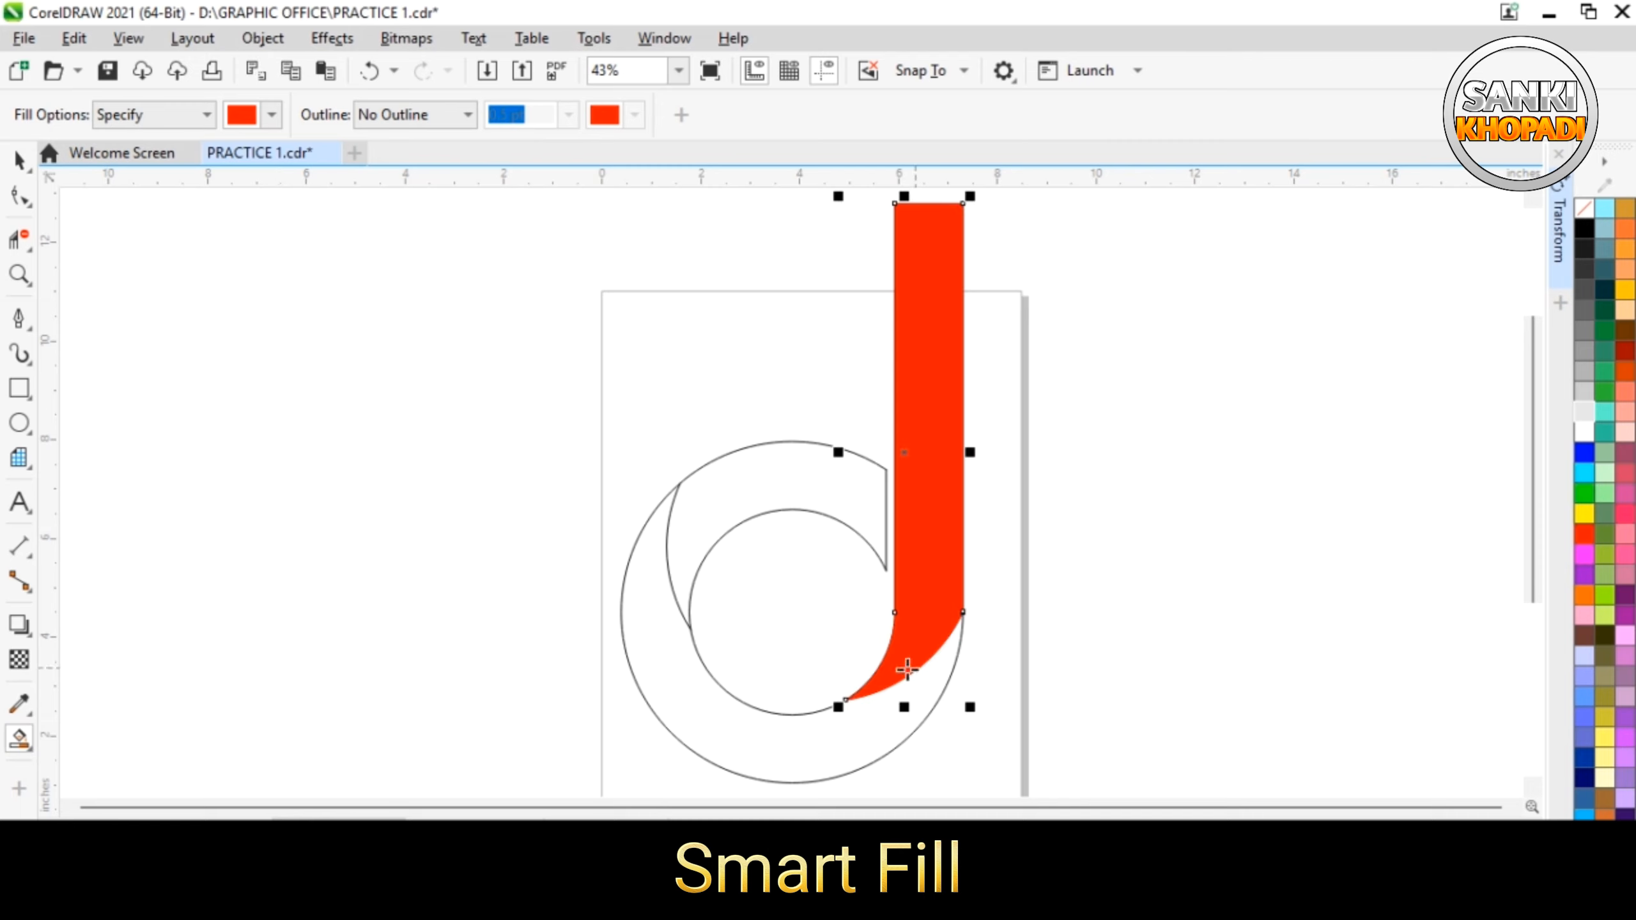
{"action": "left_click", "coordinate": [726, 749]}
{"action": "left_click", "coordinate": [720, 519]}
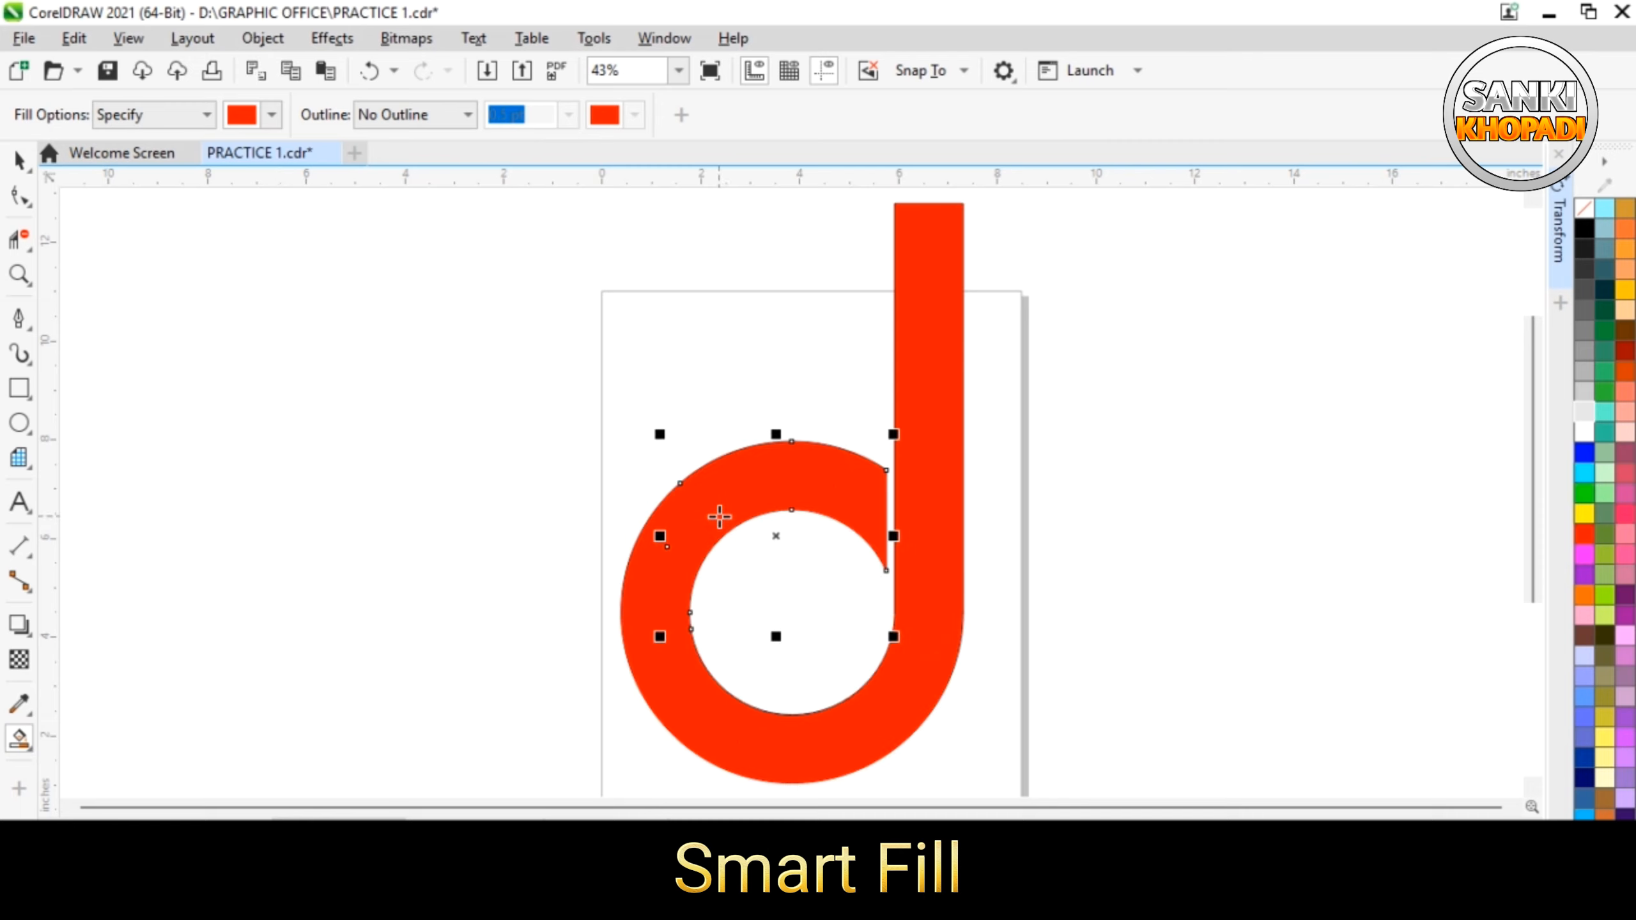
Select the three red pieces together and move them off the outline drawing to the empty area beside the page
{"action": "left_click", "coordinate": [20, 161]}
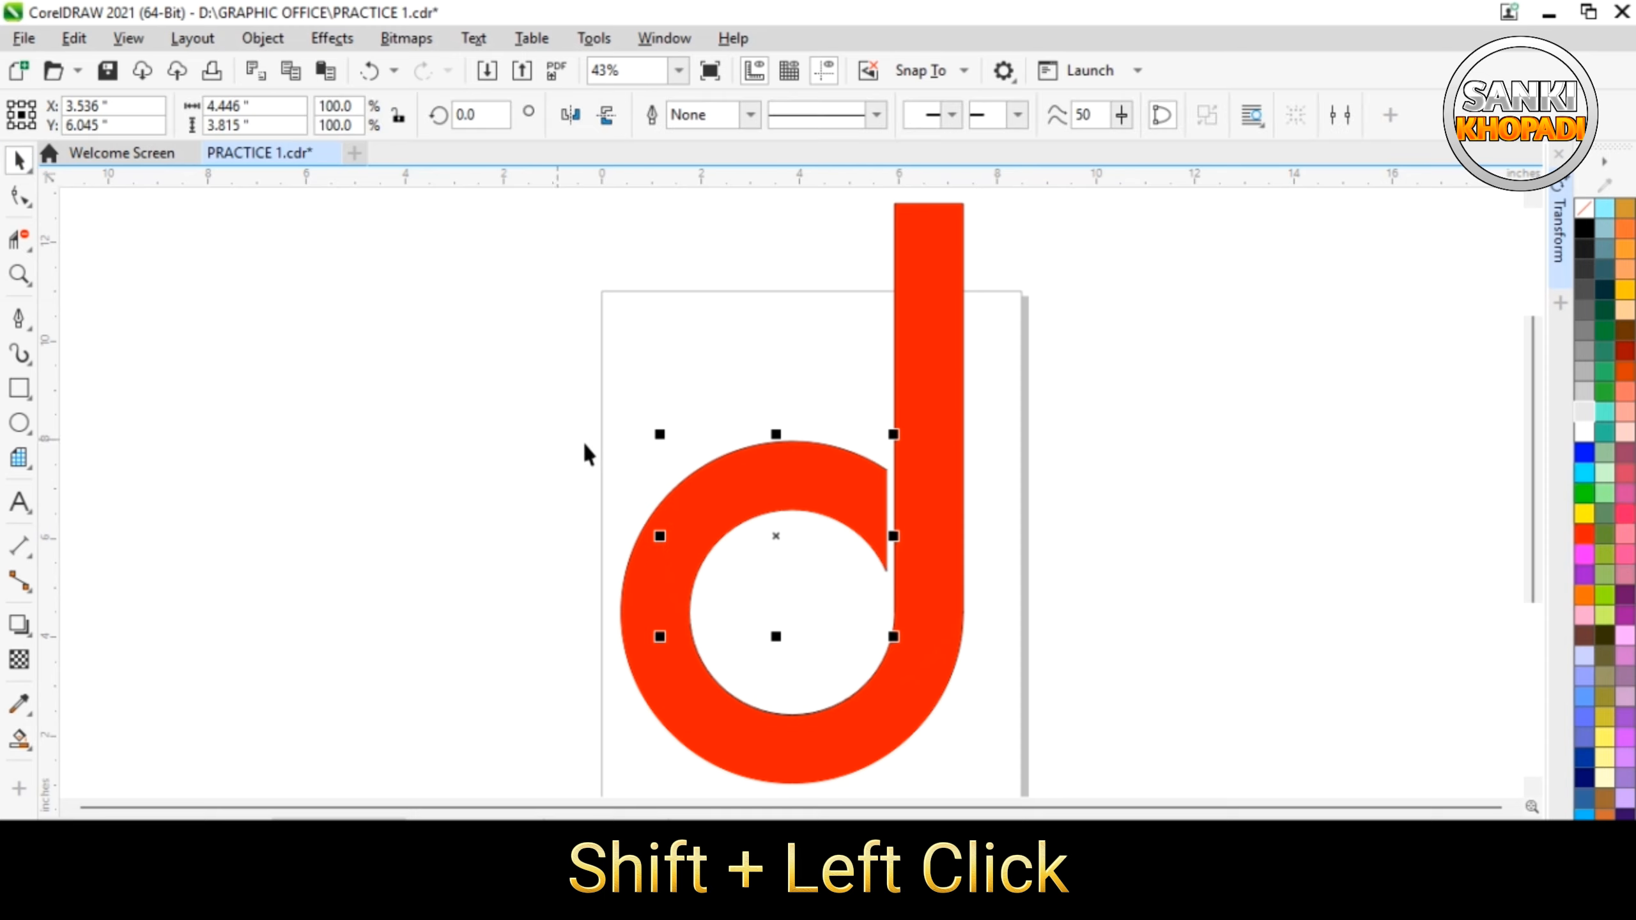
{"action": "left_click", "coordinate": [939, 326]}
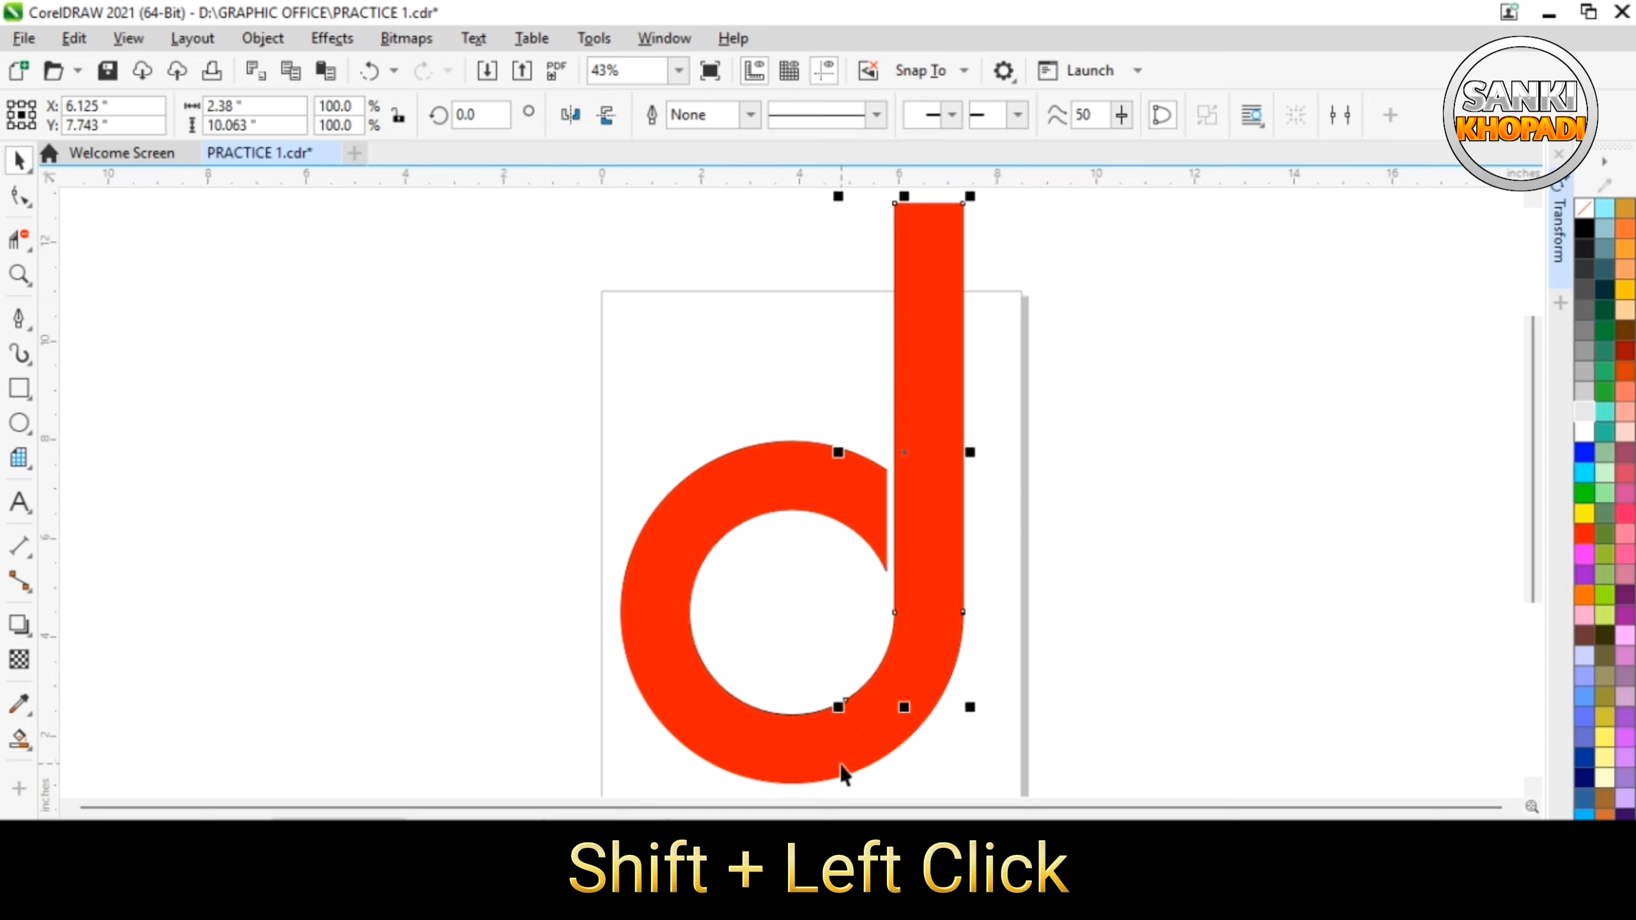
{"action": "left_click", "coordinate": [773, 750], "text": "shift"}
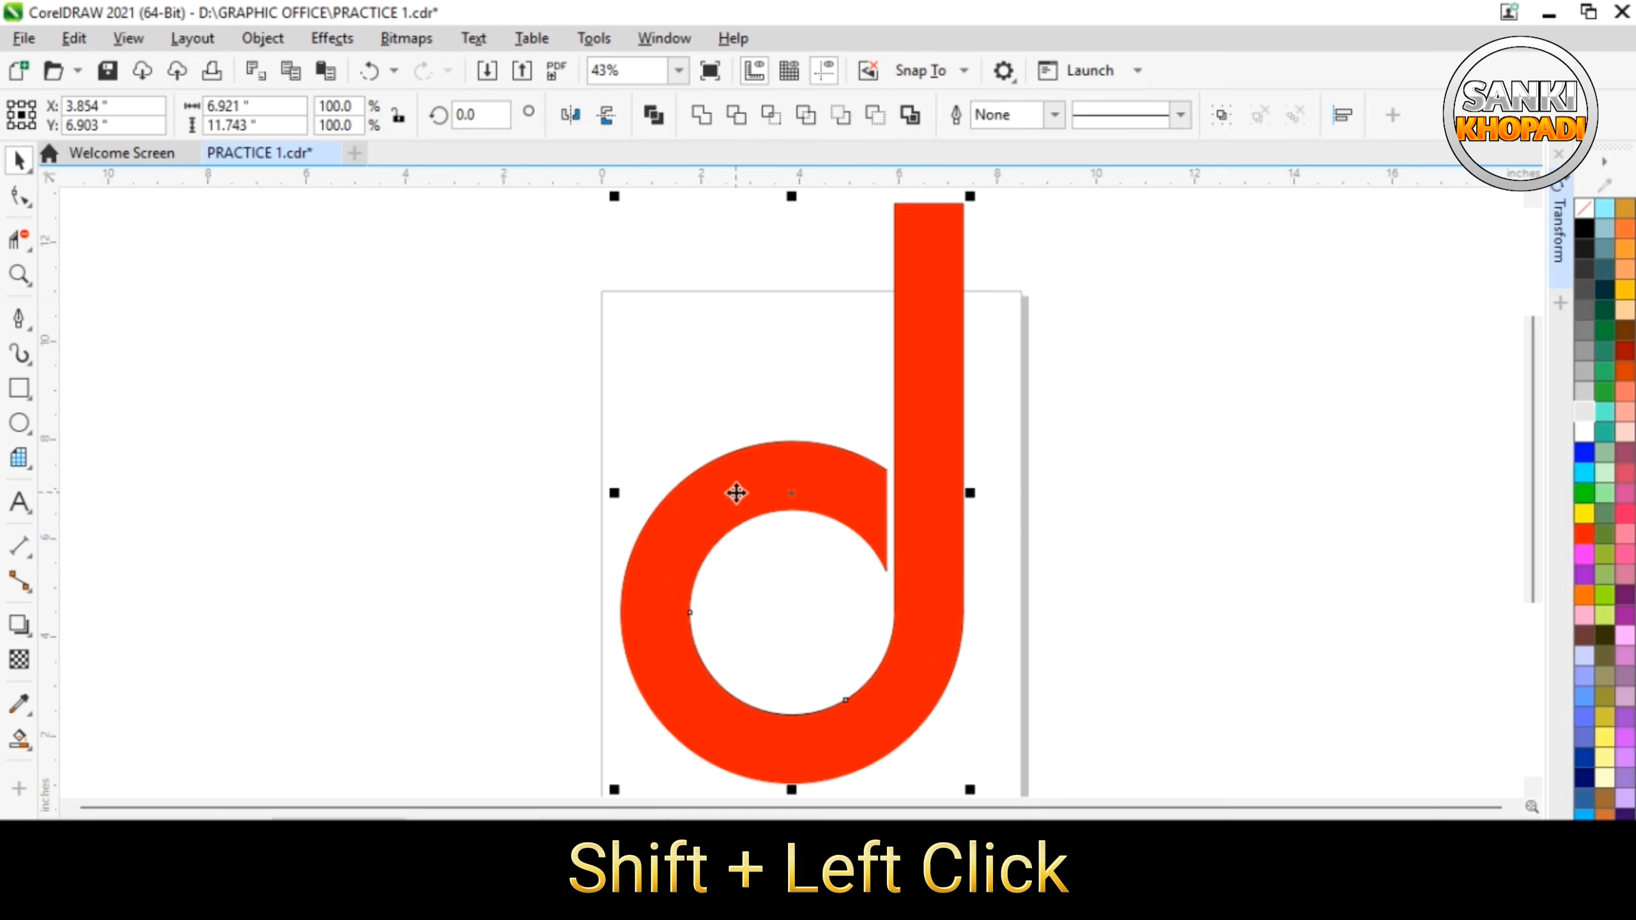
{"action": "left_click_drag", "start_coordinate": [879, 492], "coordinate": [1299, 497]}
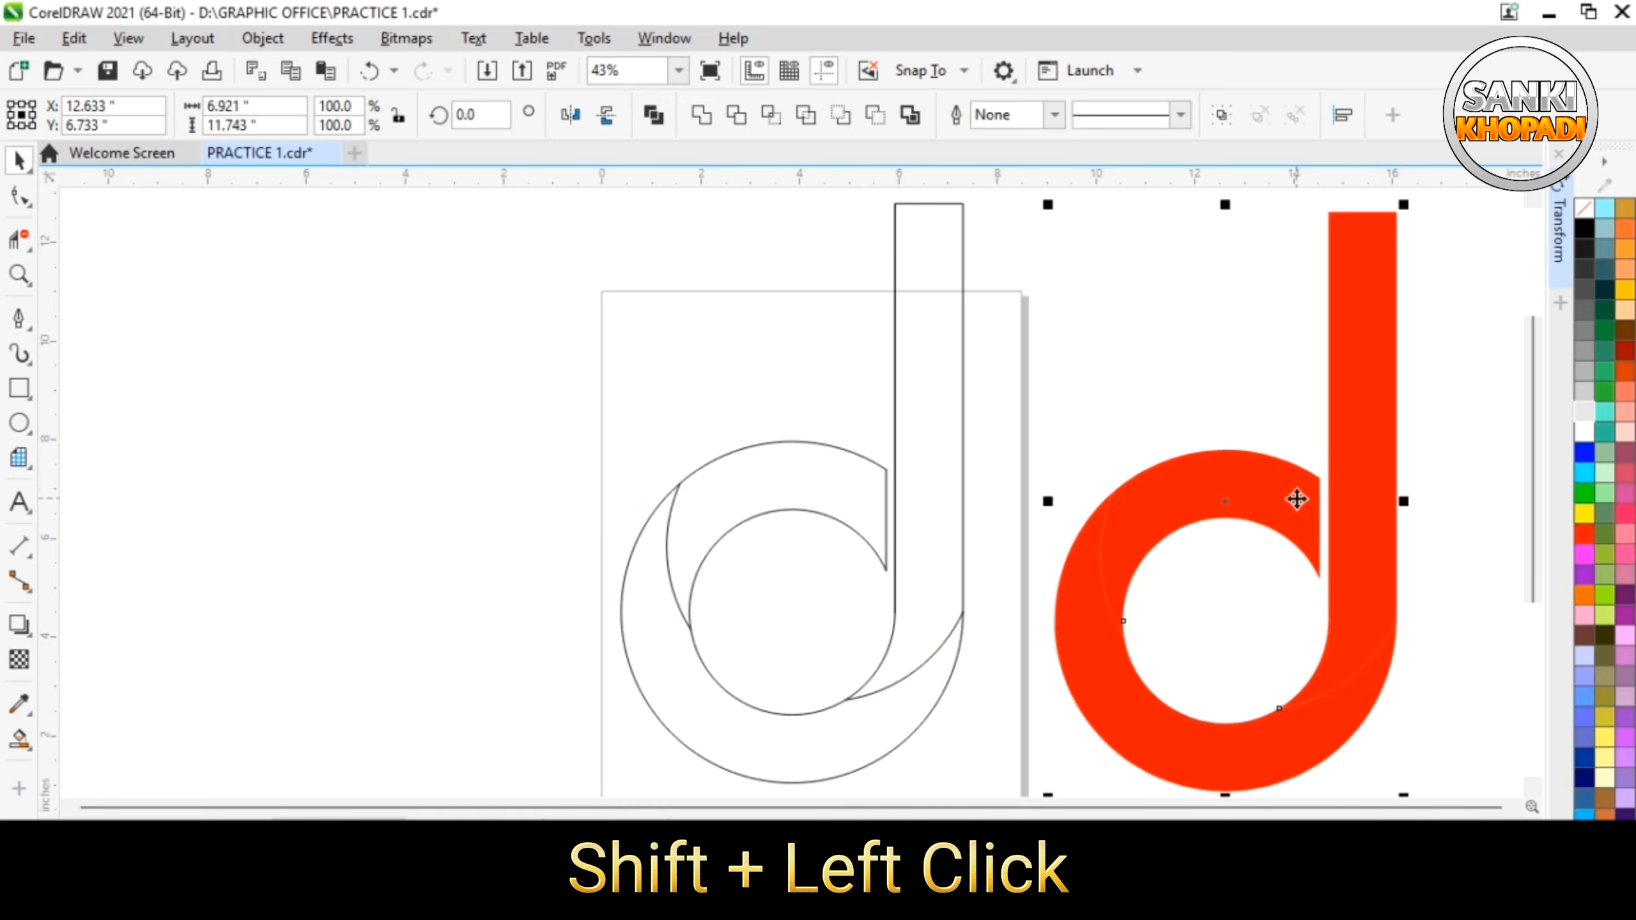
{"action": "left_click", "coordinate": [1129, 383]}
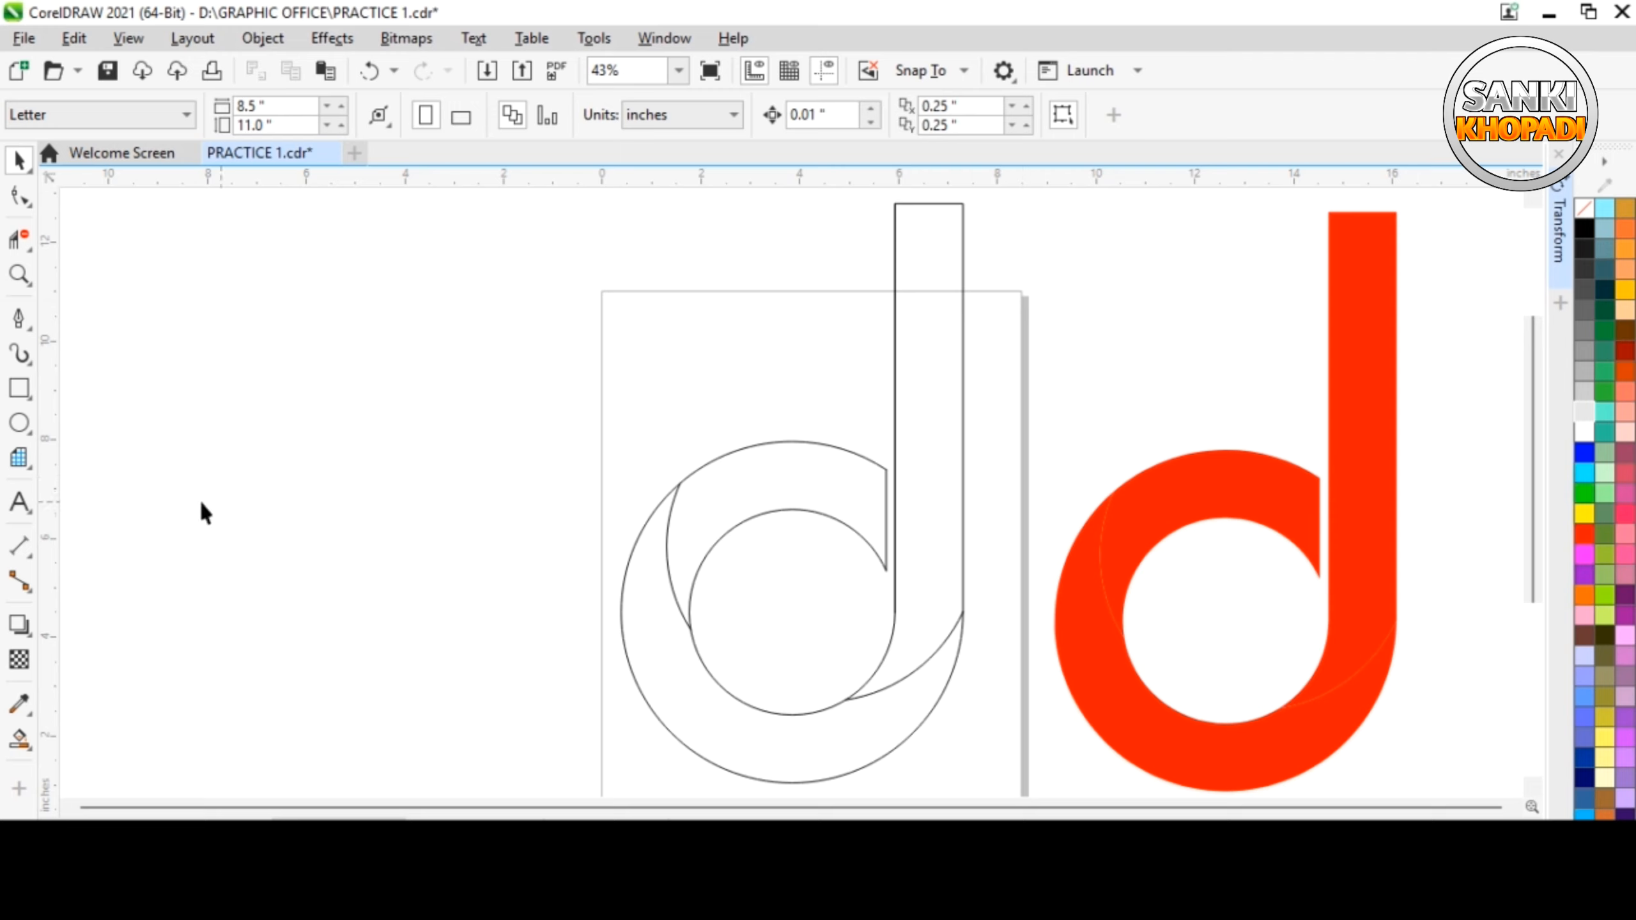
Apply a linear gradient along the stem, running from orange at its top to dark red at its lower end
{"action": "left_click", "coordinate": [30, 751]}
{"action": "left_click", "coordinate": [147, 738]}
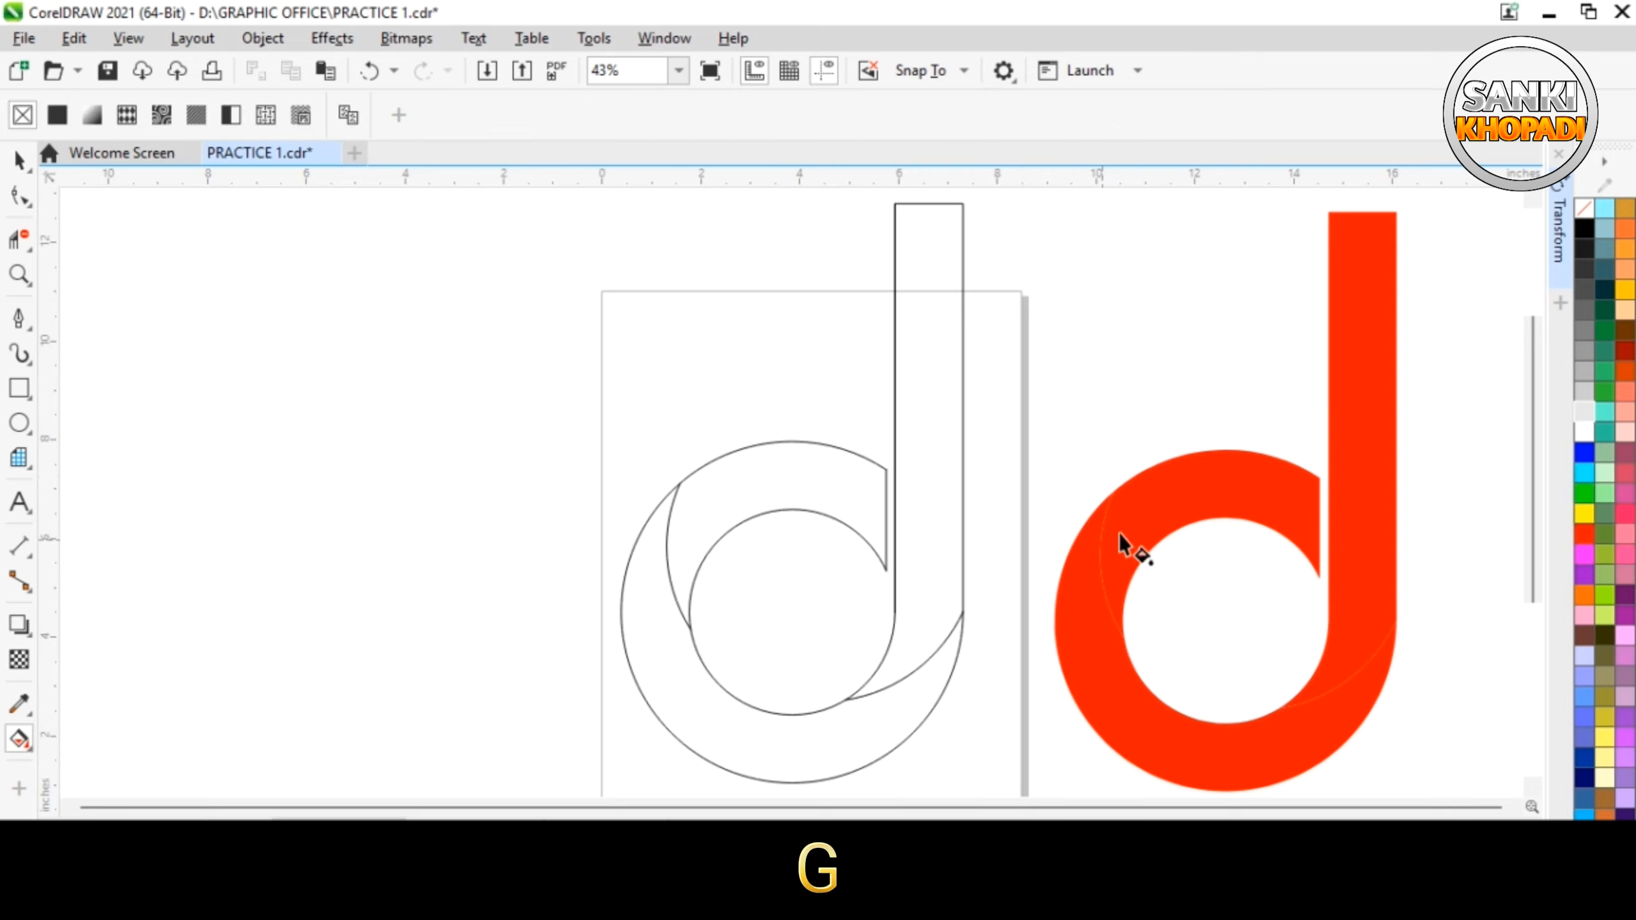
{"action": "left_click", "coordinate": [1357, 480]}
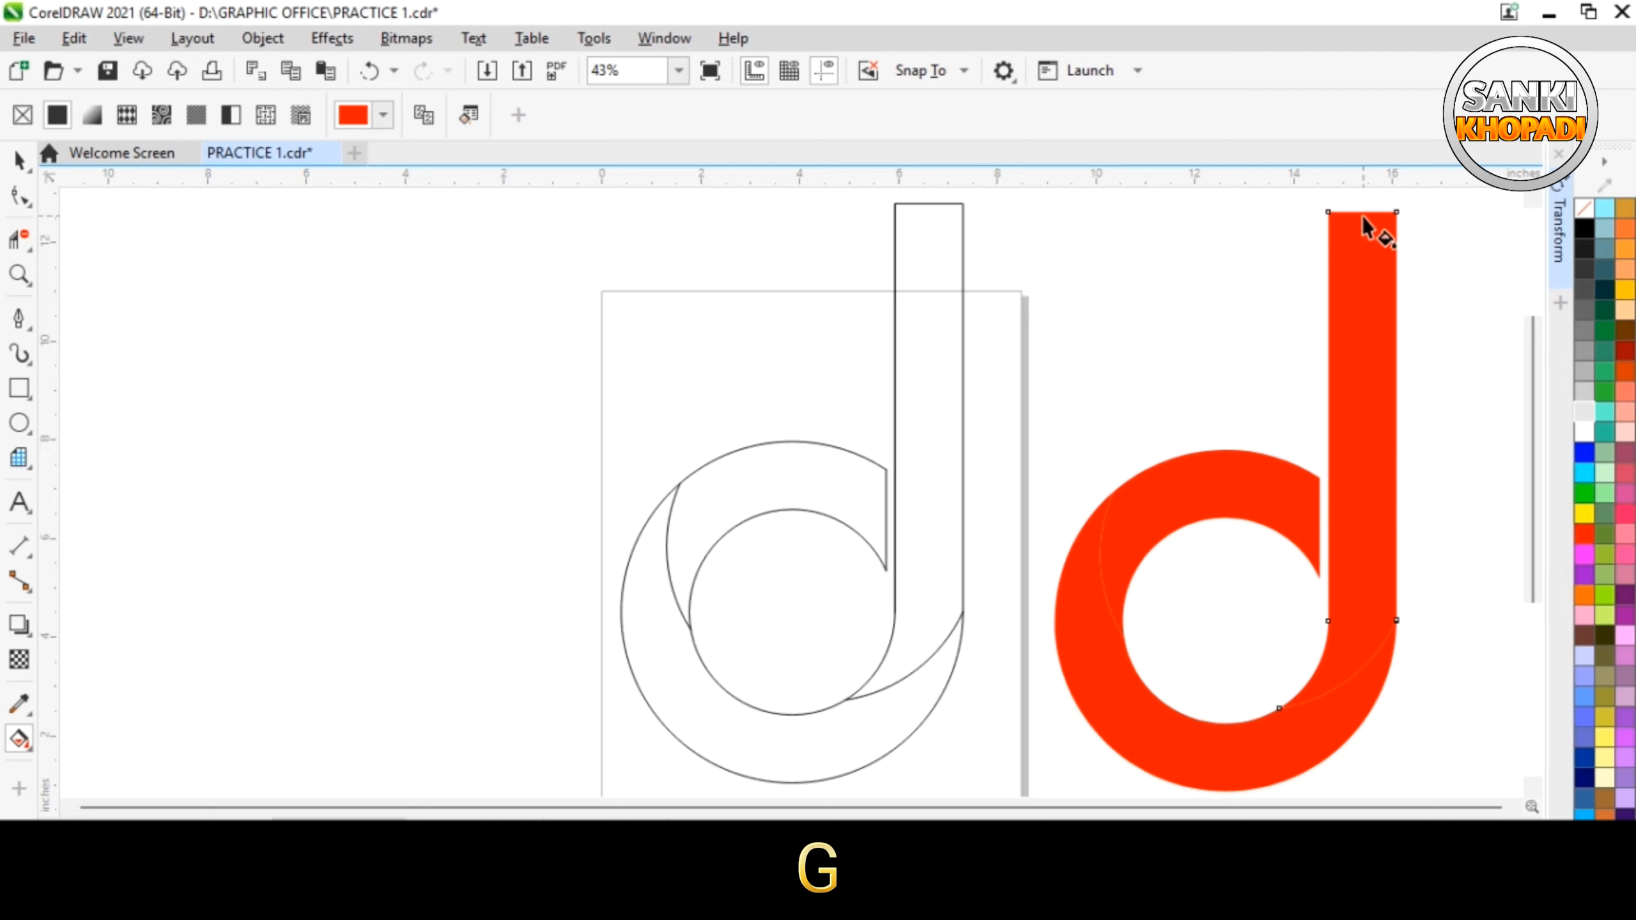
{"action": "left_click_drag", "start_coordinate": [1363, 213], "coordinate": [1350, 675]}
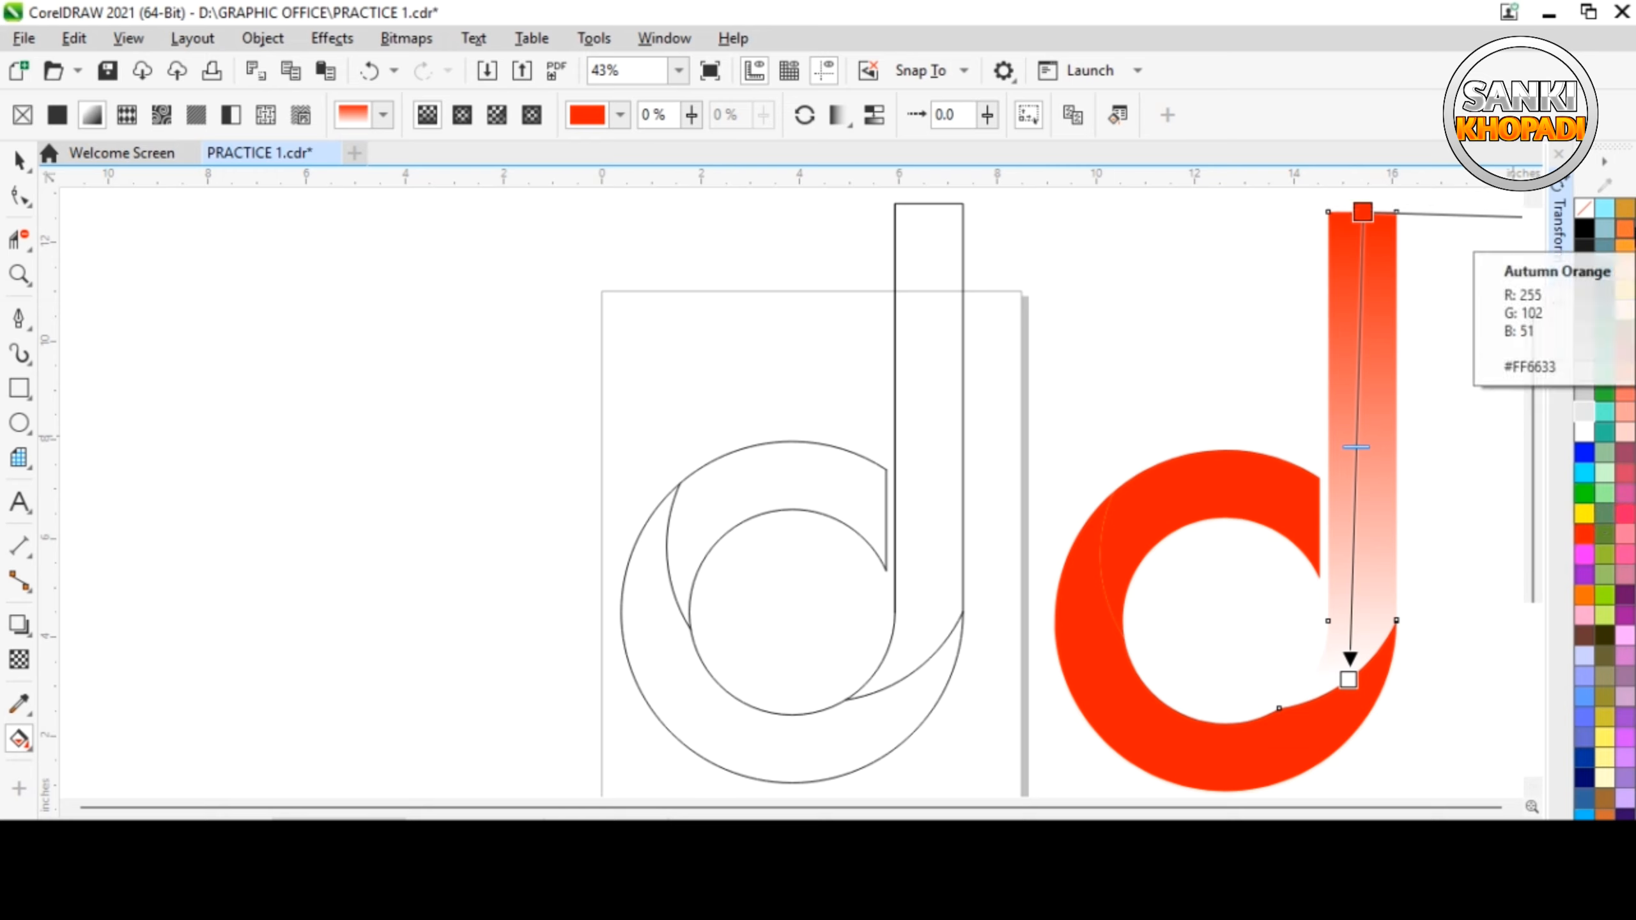
{"action": "left_click", "coordinate": [1625, 229]}
{"action": "left_click", "coordinate": [1347, 680]}
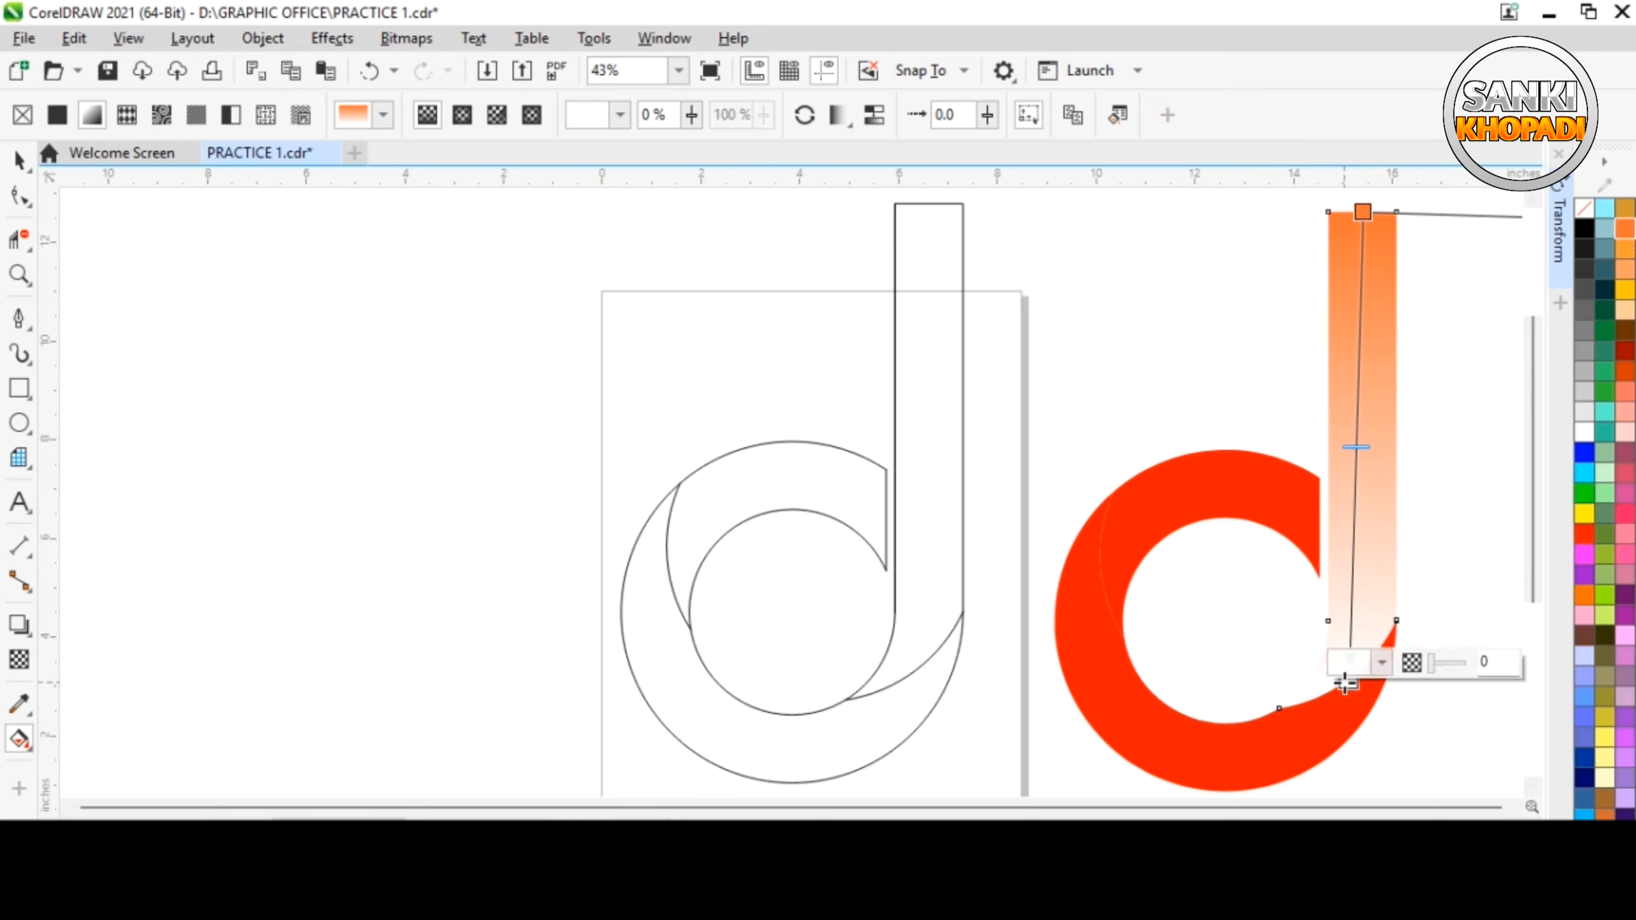
{"action": "left_click", "coordinate": [1585, 536]}
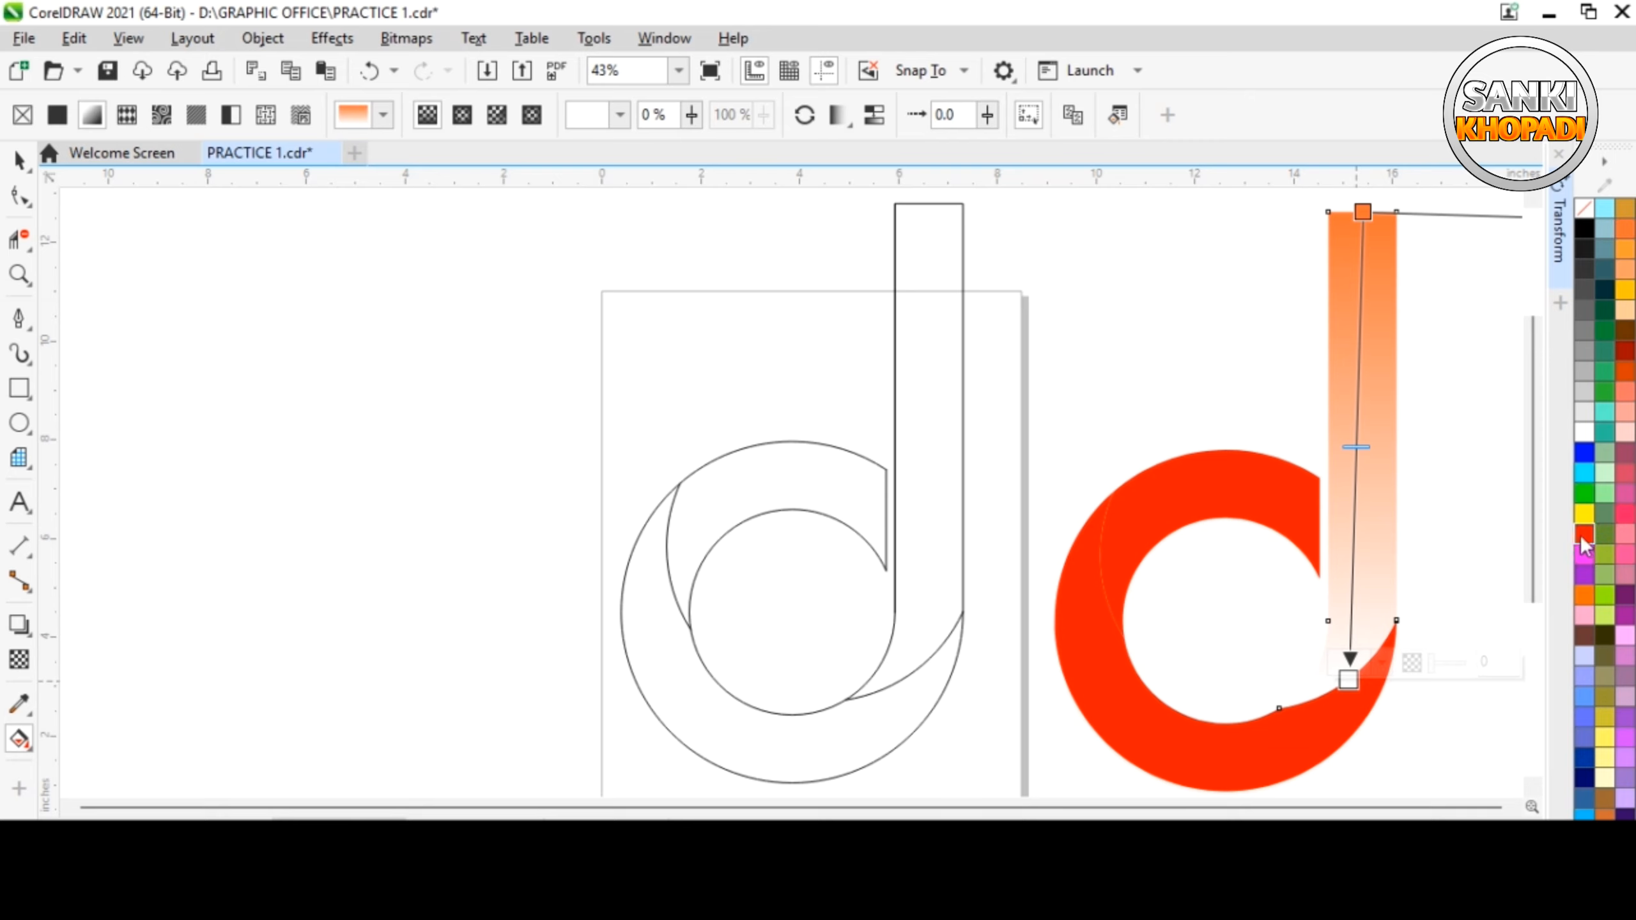
{"action": "left_click", "coordinate": [1583, 537]}
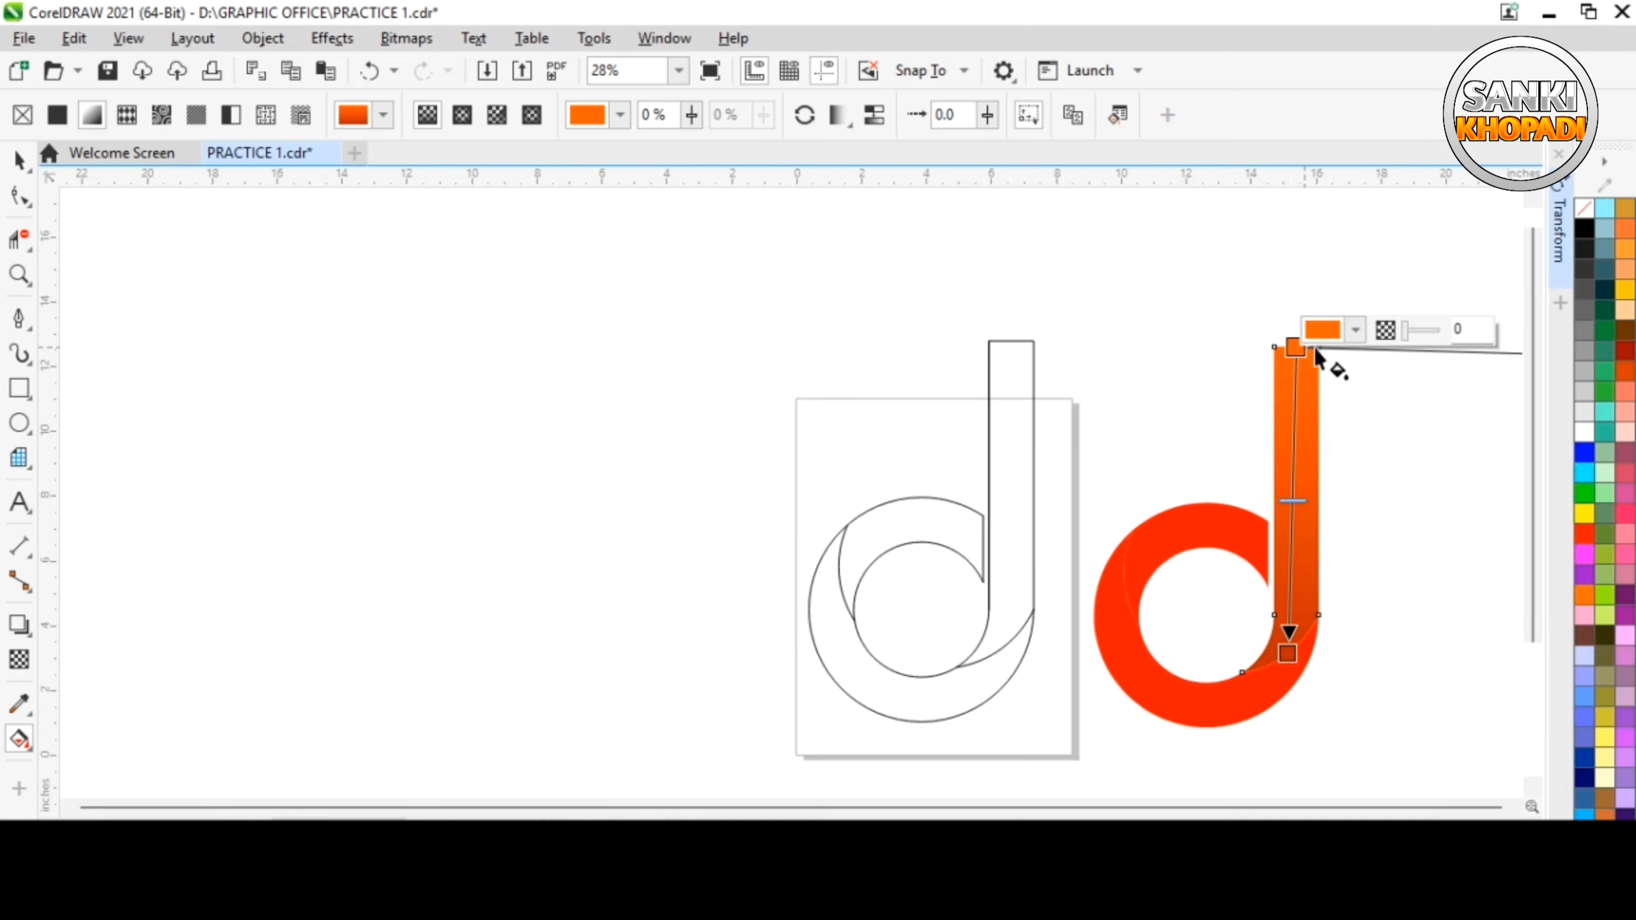
Change the top colour of the stem's gradient to yellow-orange, RGB 254, 192, 0 (#FEC000)
{"action": "left_click", "coordinate": [1357, 331]}
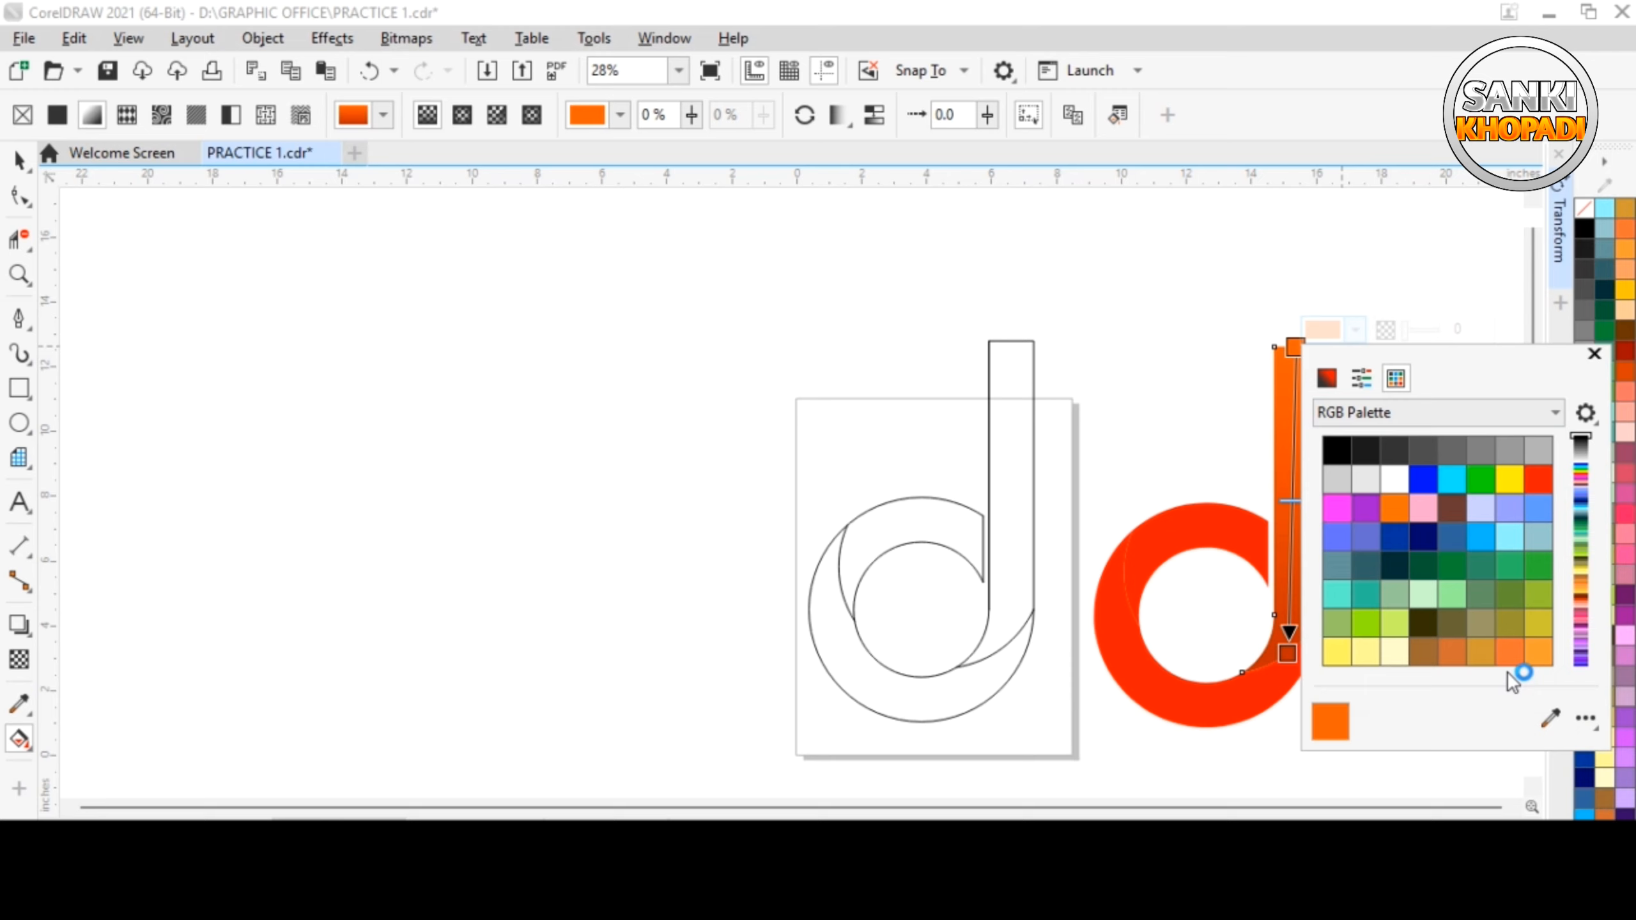
{"action": "left_click", "coordinate": [1361, 379]}
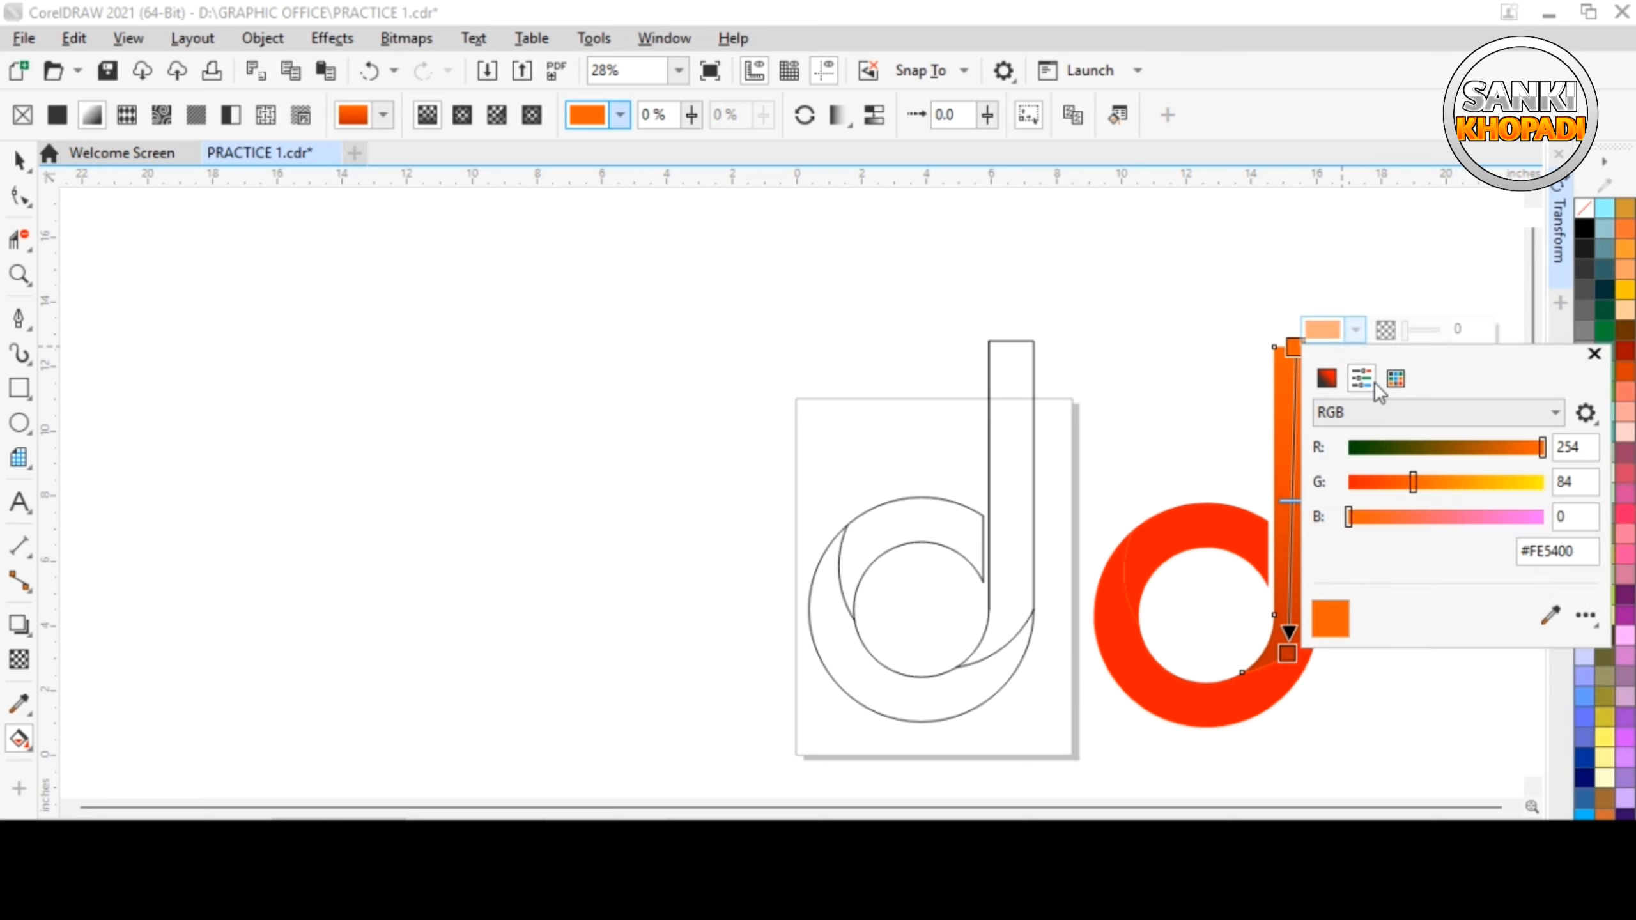
{"action": "left_click_drag", "start_coordinate": [1409, 483], "coordinate": [1495, 488]}
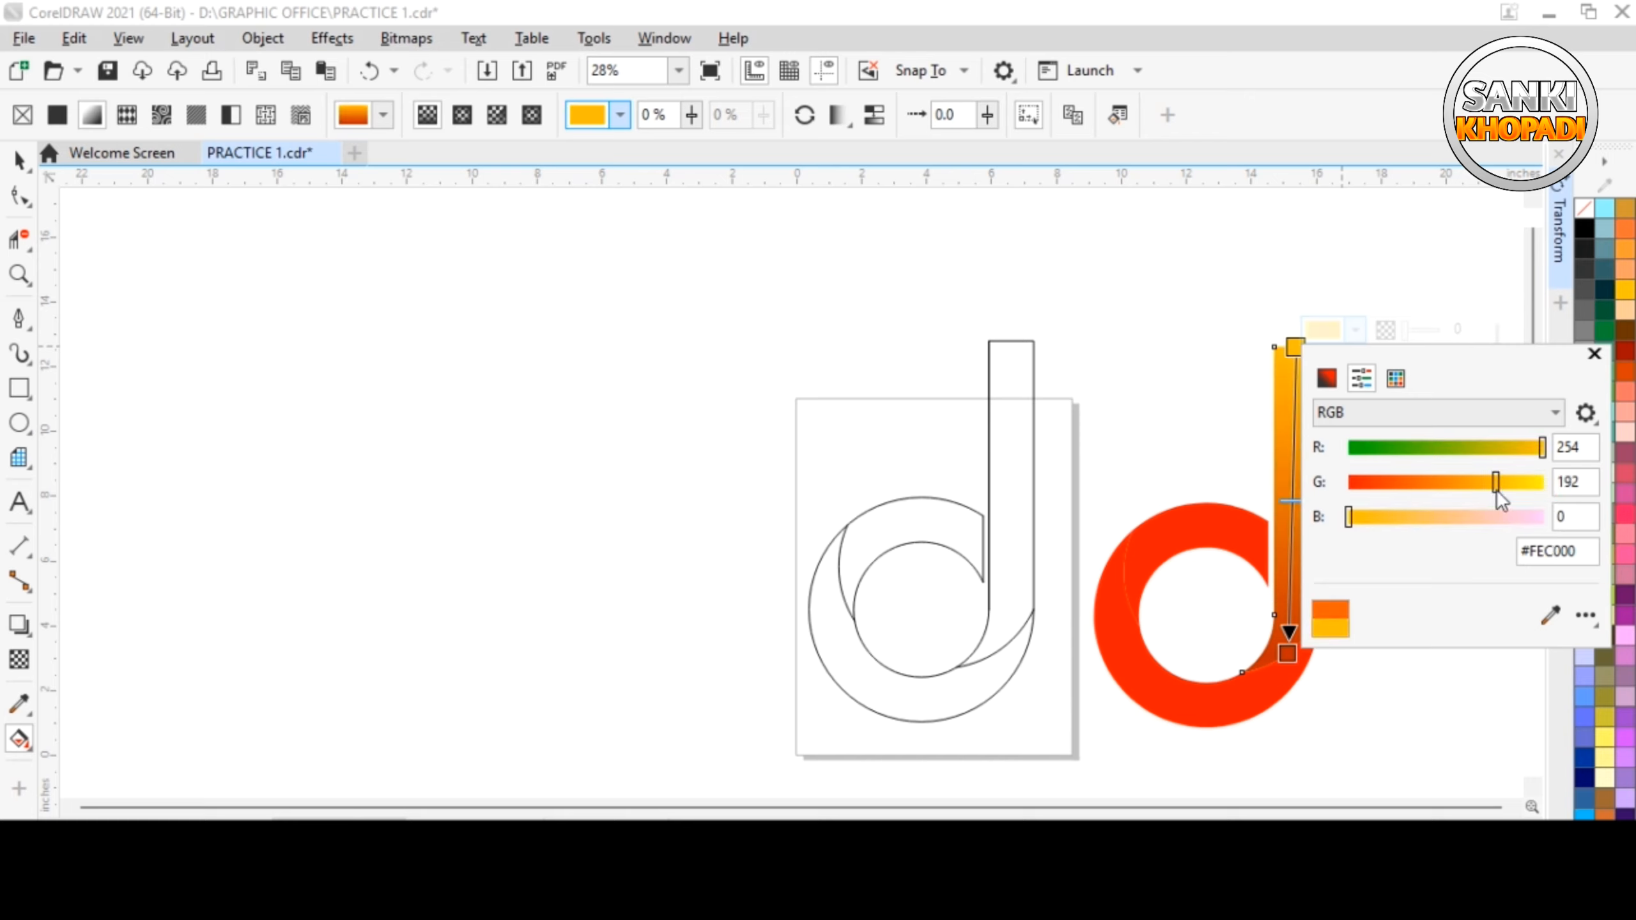
{"action": "left_click", "coordinate": [1594, 355]}
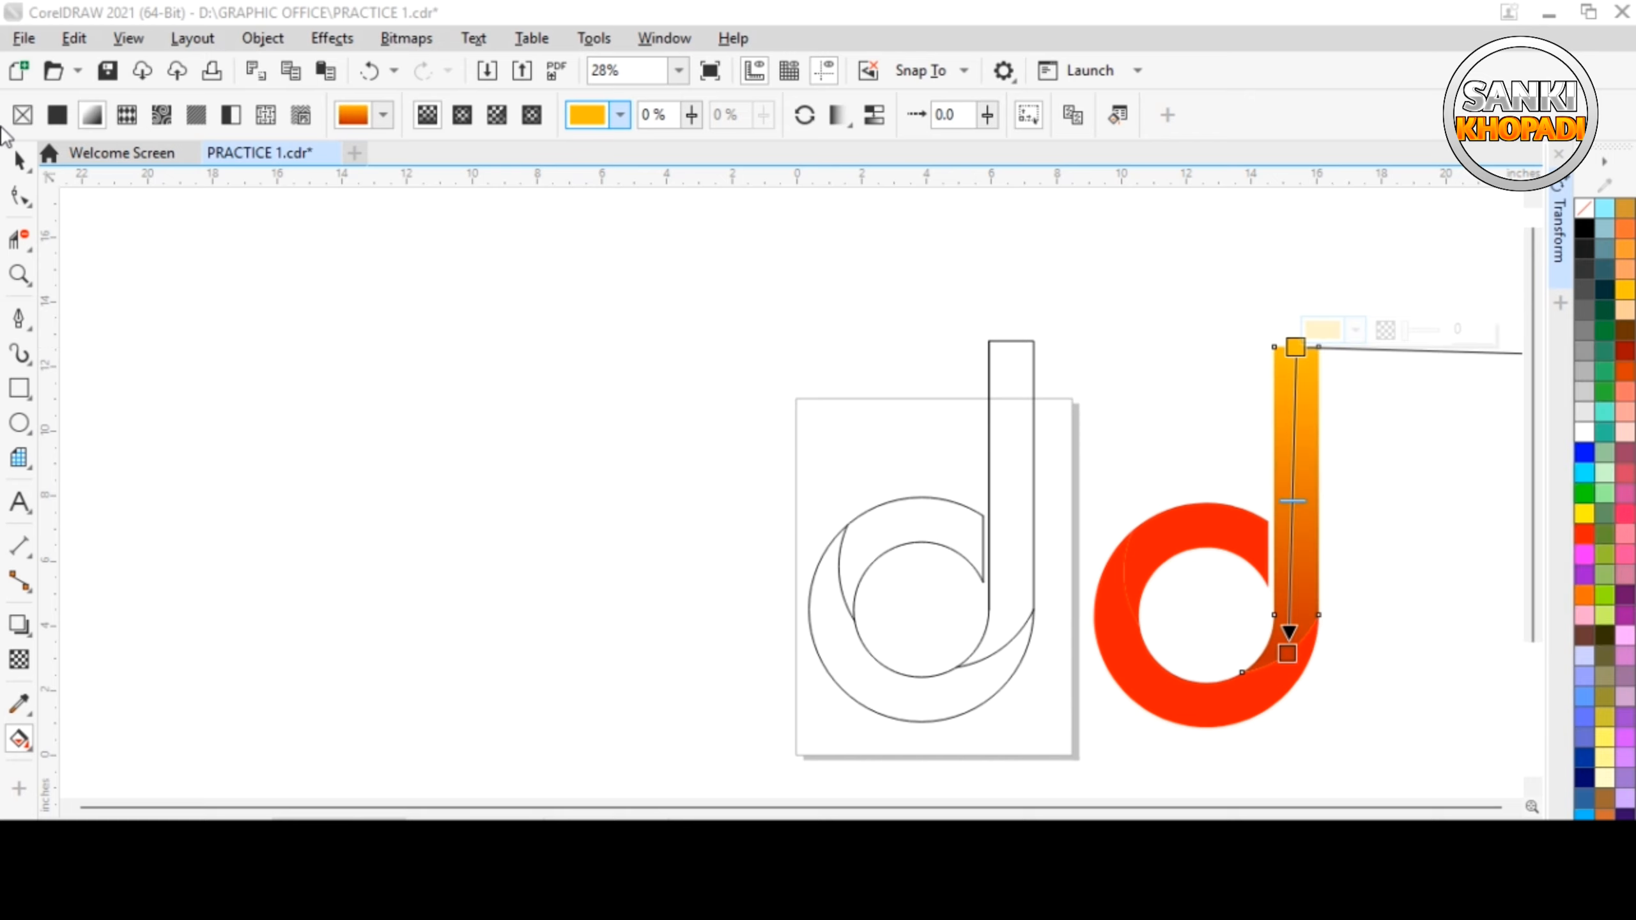
{"action": "left_click", "coordinate": [20, 158]}
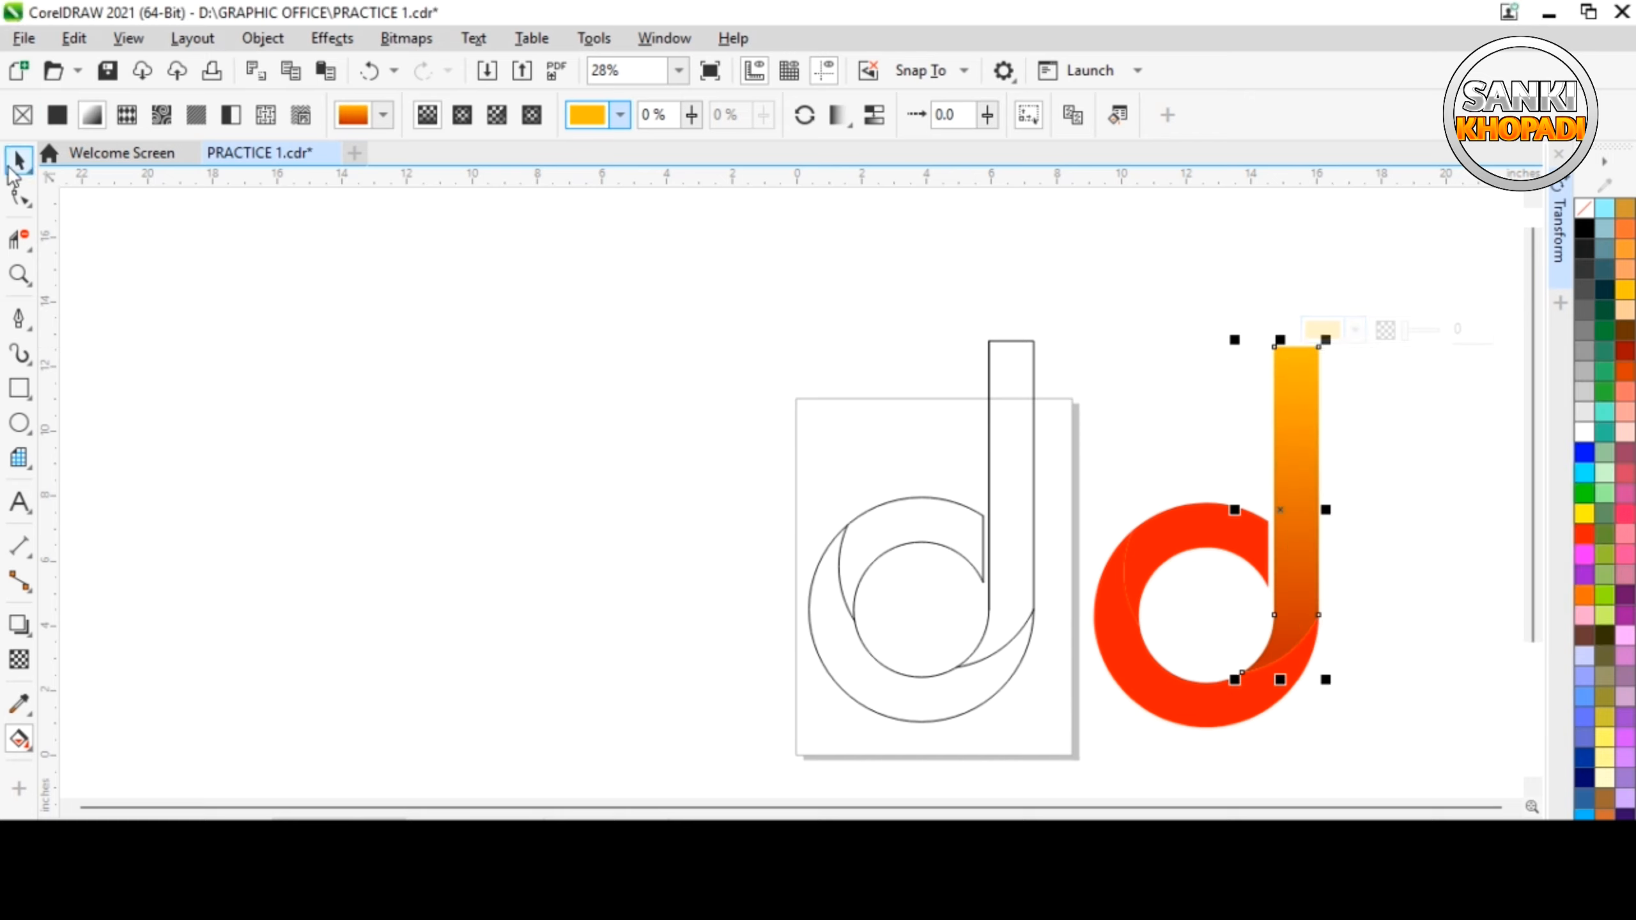
Copy the stem's gradient fill to the lower bowl and the upper bowl with the Attributes Eyedropper
{"action": "left_click", "coordinate": [28, 712]}
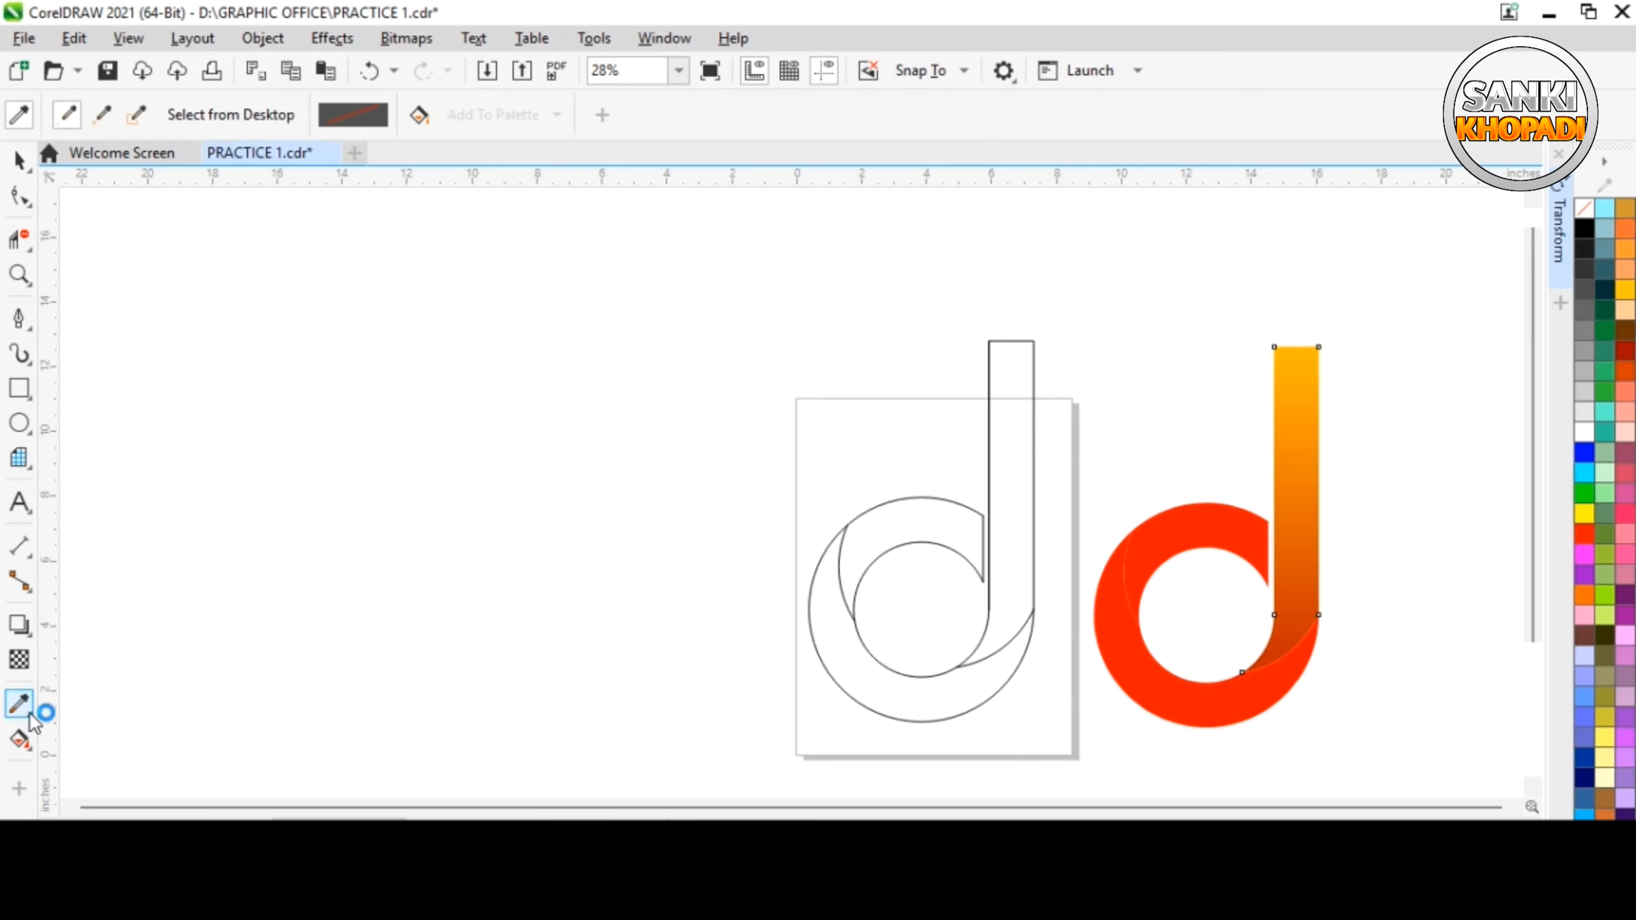
{"action": "left_click", "coordinate": [174, 732]}
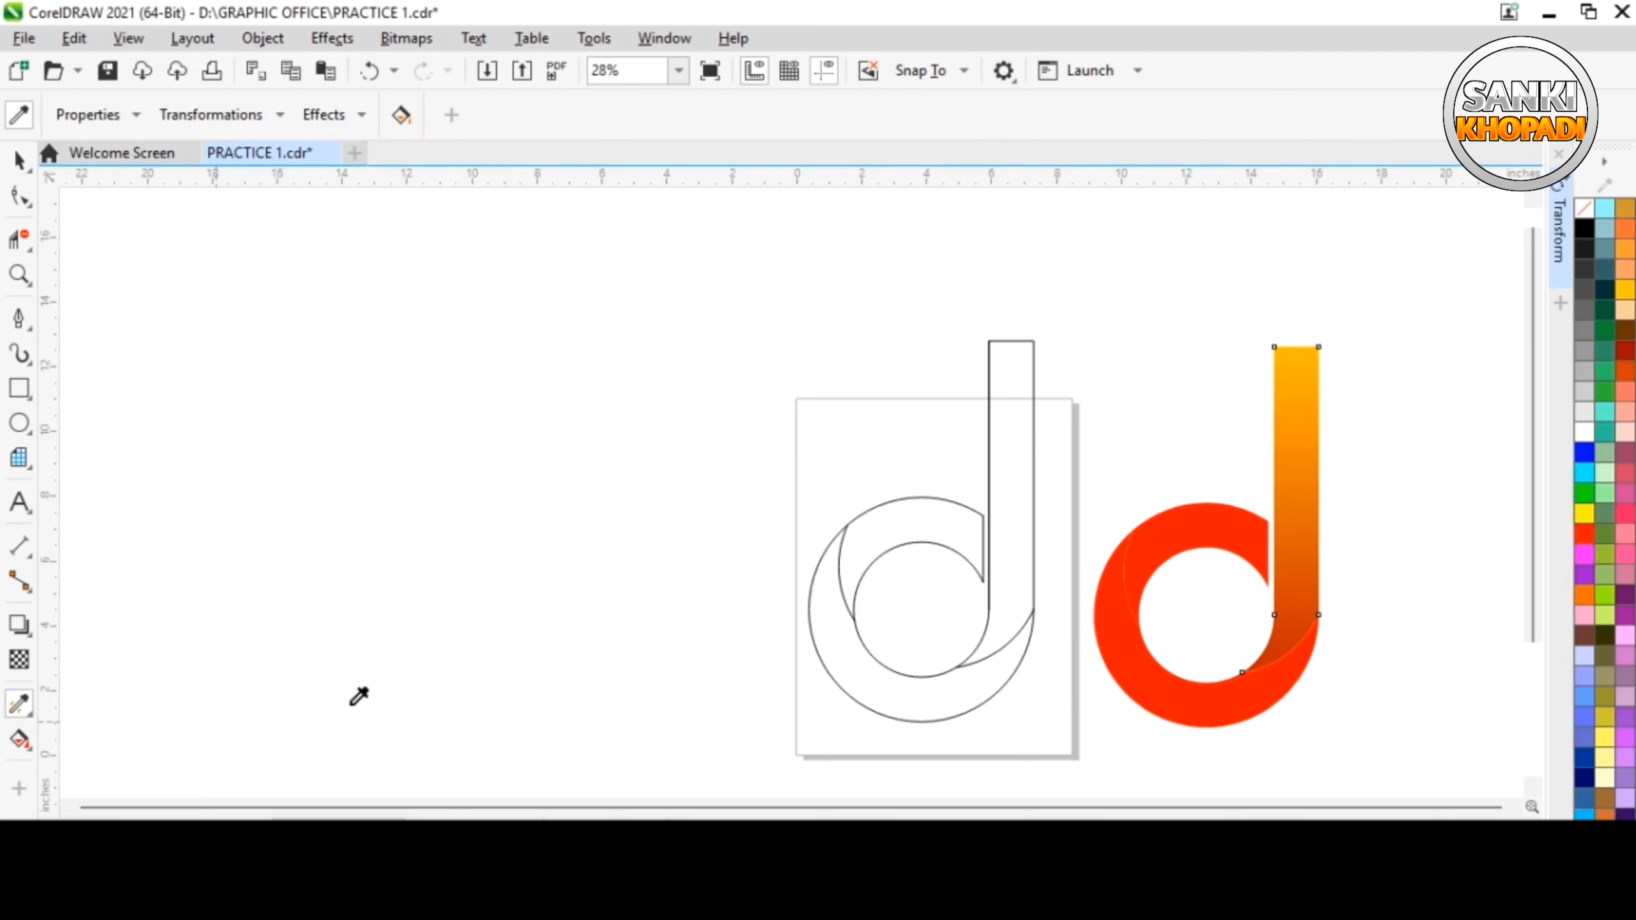
{"action": "left_click", "coordinate": [1304, 534]}
{"action": "left_click", "coordinate": [1139, 696]}
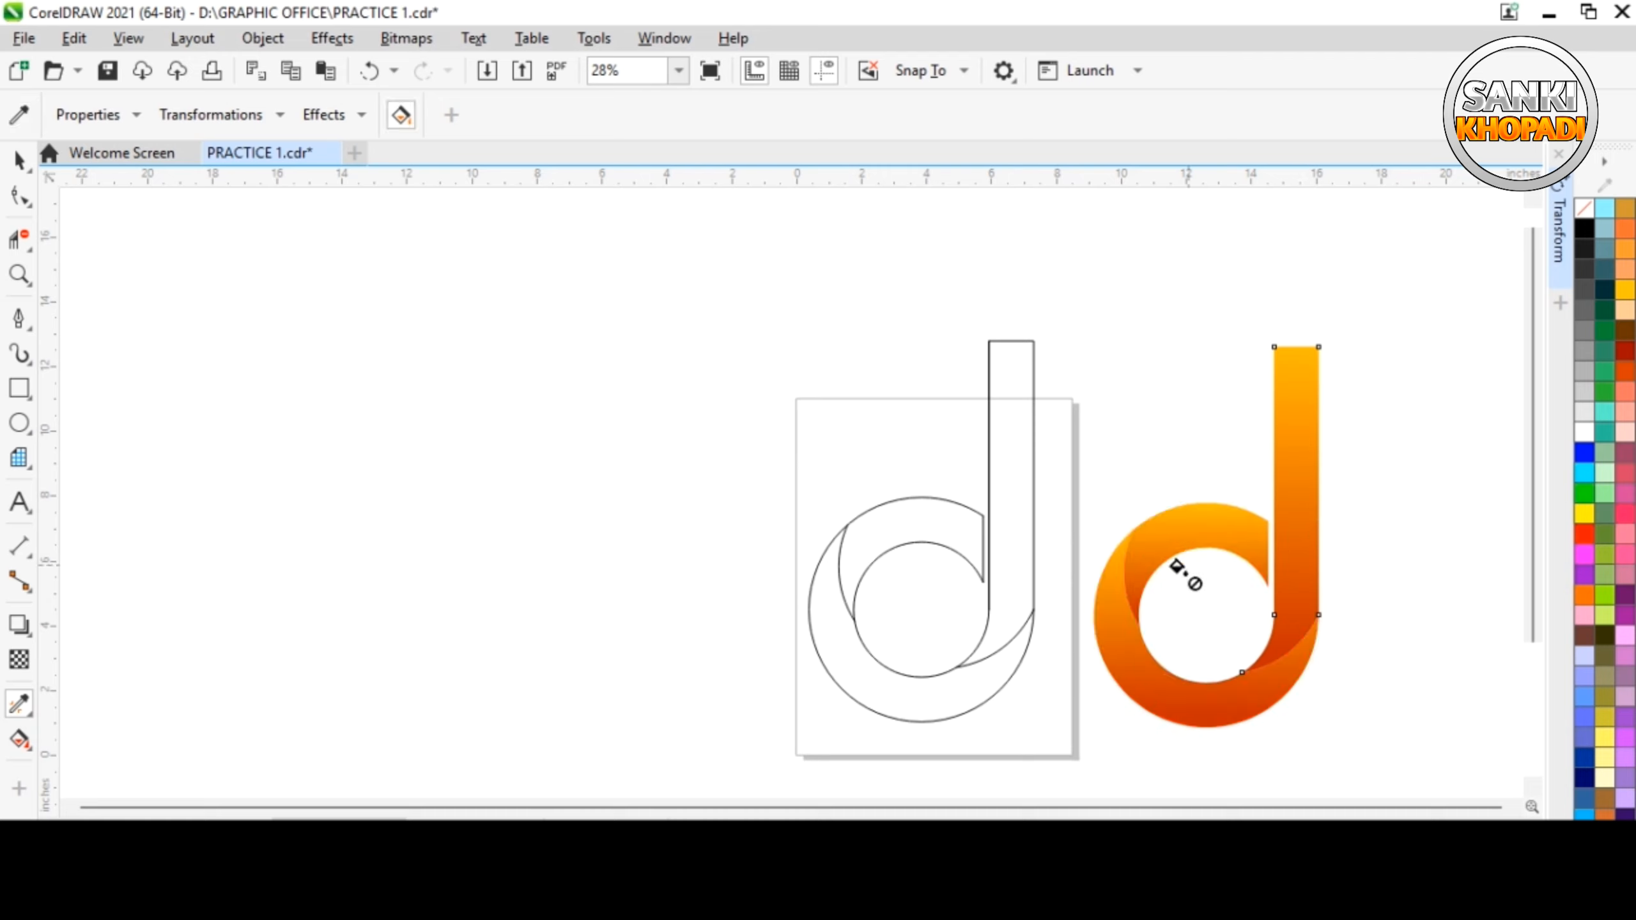
{"action": "left_click", "coordinate": [20, 161]}
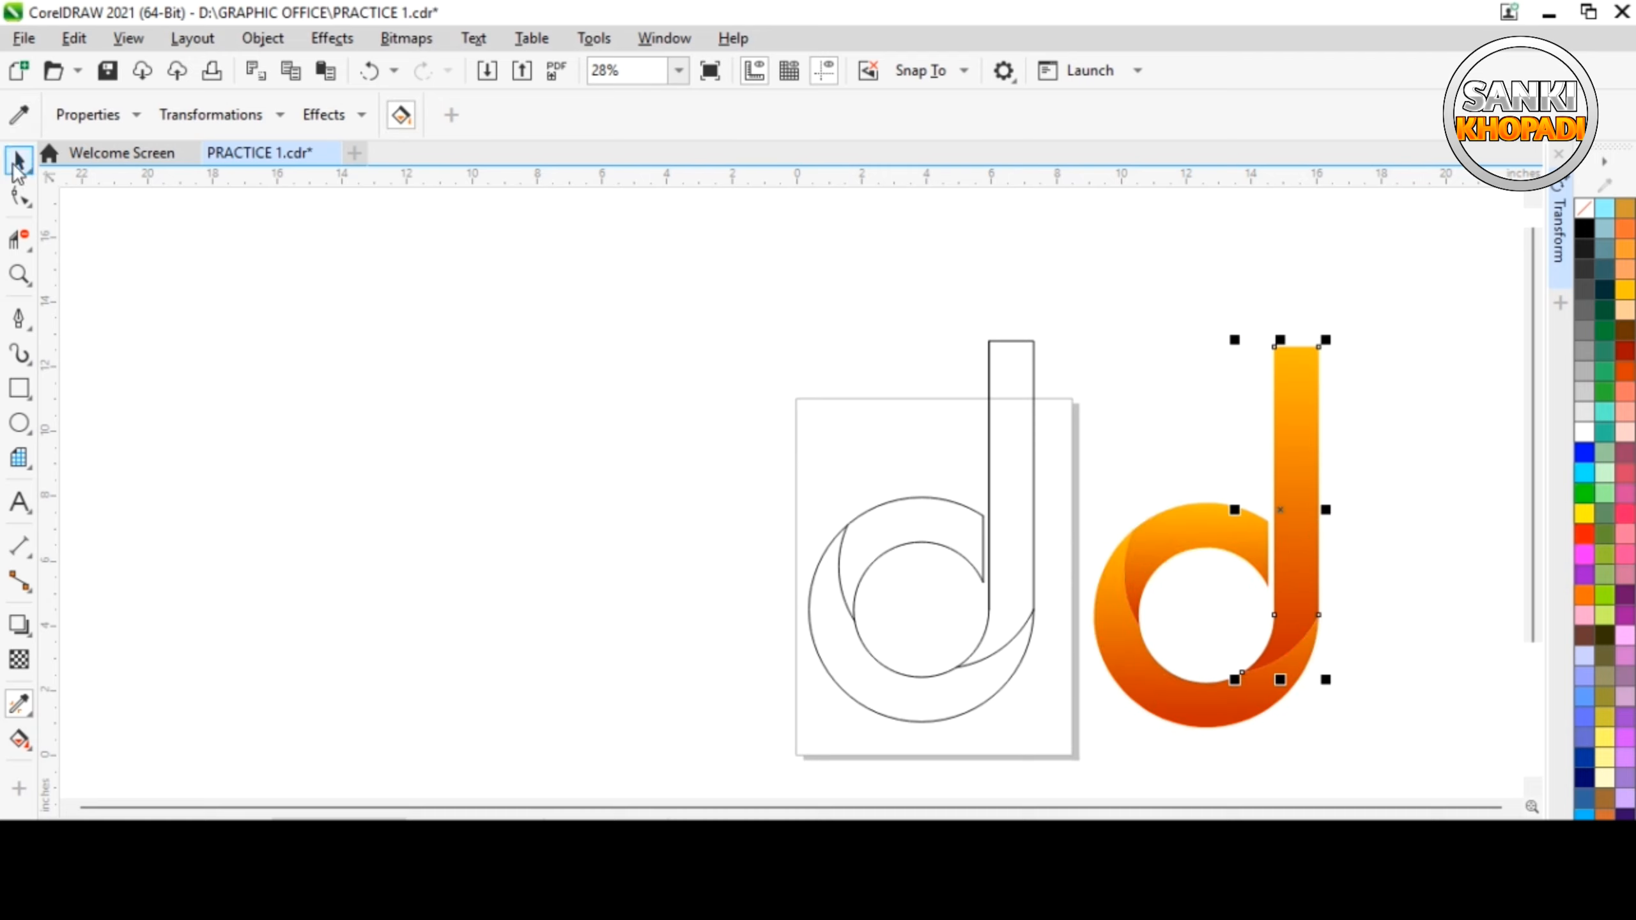
Redirect the lower bowl's gradient so yellow-orange starts at its right tip and dark red ends beyond its lower left
{"action": "left_click", "coordinate": [1192, 709]}
{"action": "scroll", "coordinate": [1295, 641], "scroll_direction": "up", "scroll_amount": 2}
{"action": "scroll", "coordinate": [1266, 633], "scroll_direction": "up", "scroll_amount": 1}
{"action": "key", "text": "g"}
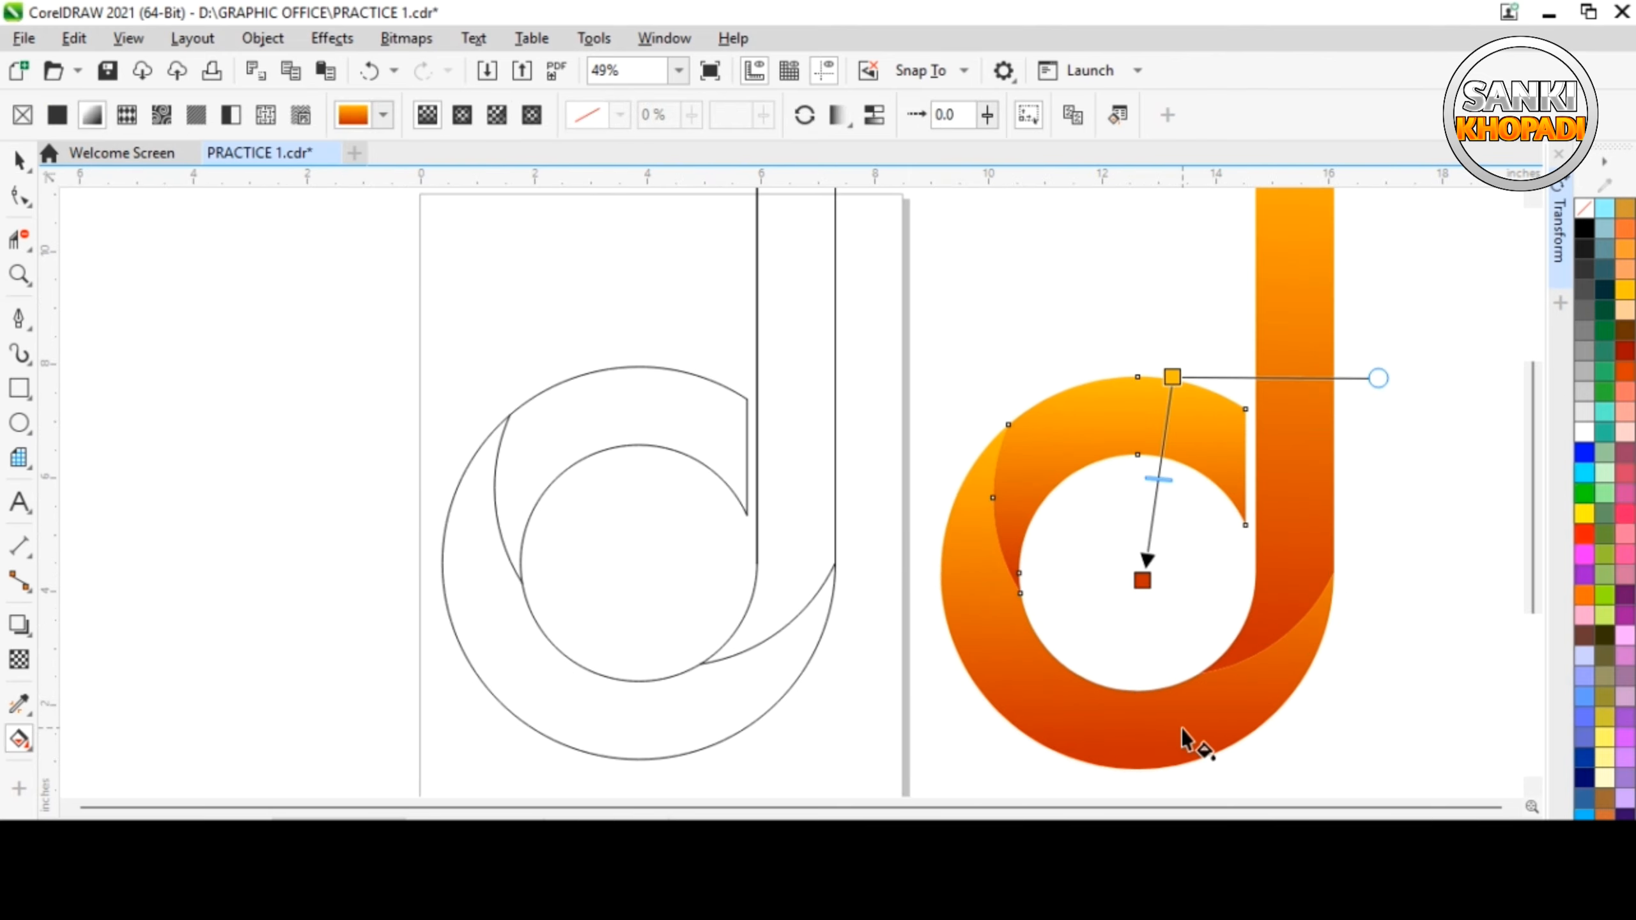
{"action": "left_click", "coordinate": [1221, 426]}
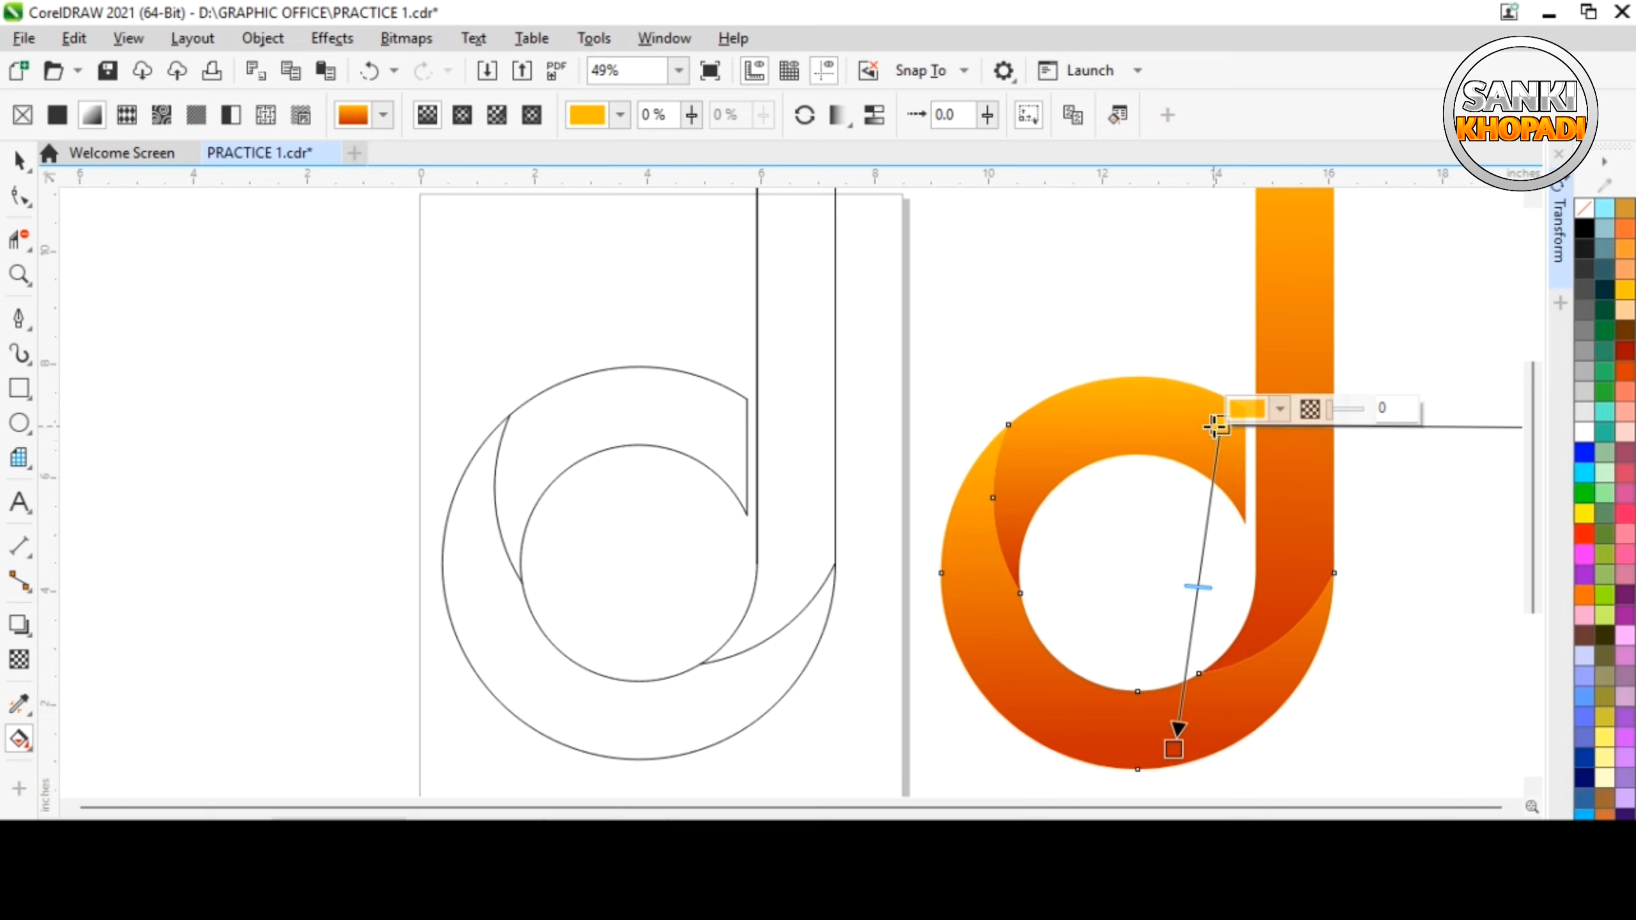
{"action": "left_click_drag", "start_coordinate": [1224, 429], "coordinate": [1312, 576]}
{"action": "left_click_drag", "start_coordinate": [1174, 749], "coordinate": [906, 769]}
Redirect the upper bowl's gradient to run from yellow-orange at its left end to dark red beside the stem
{"action": "left_click", "coordinate": [1131, 425]}
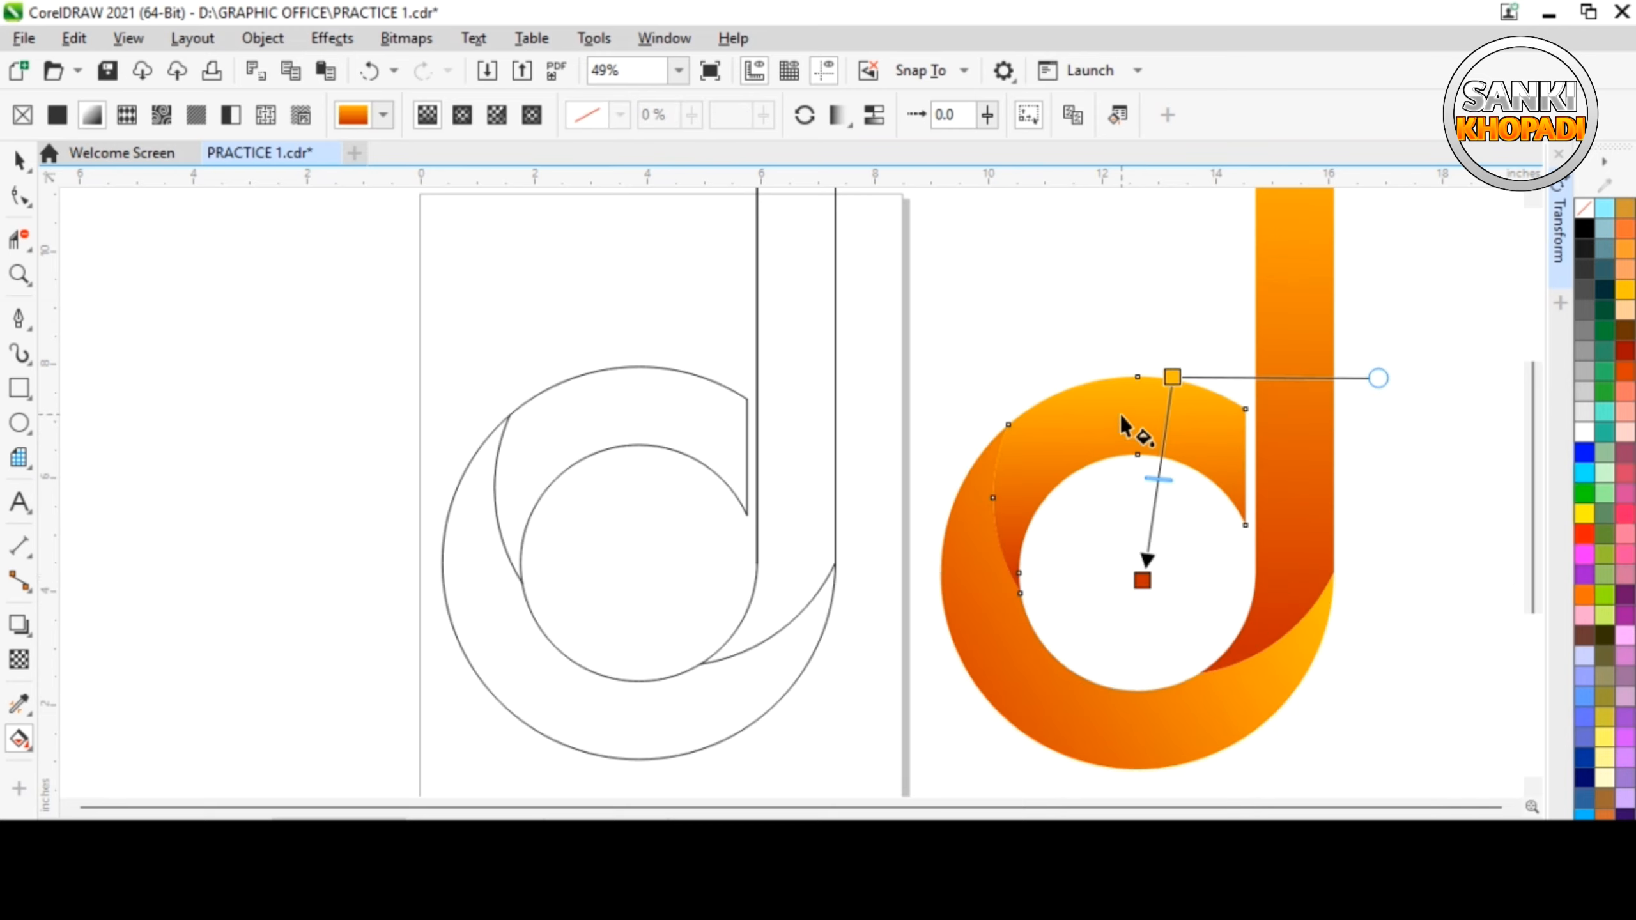
{"action": "left_click_drag", "start_coordinate": [1172, 377], "coordinate": [987, 482]}
{"action": "left_click_drag", "start_coordinate": [1143, 580], "coordinate": [1254, 483]}
{"action": "scroll", "coordinate": [1322, 449], "scroll_direction": "down", "scroll_amount": 4}
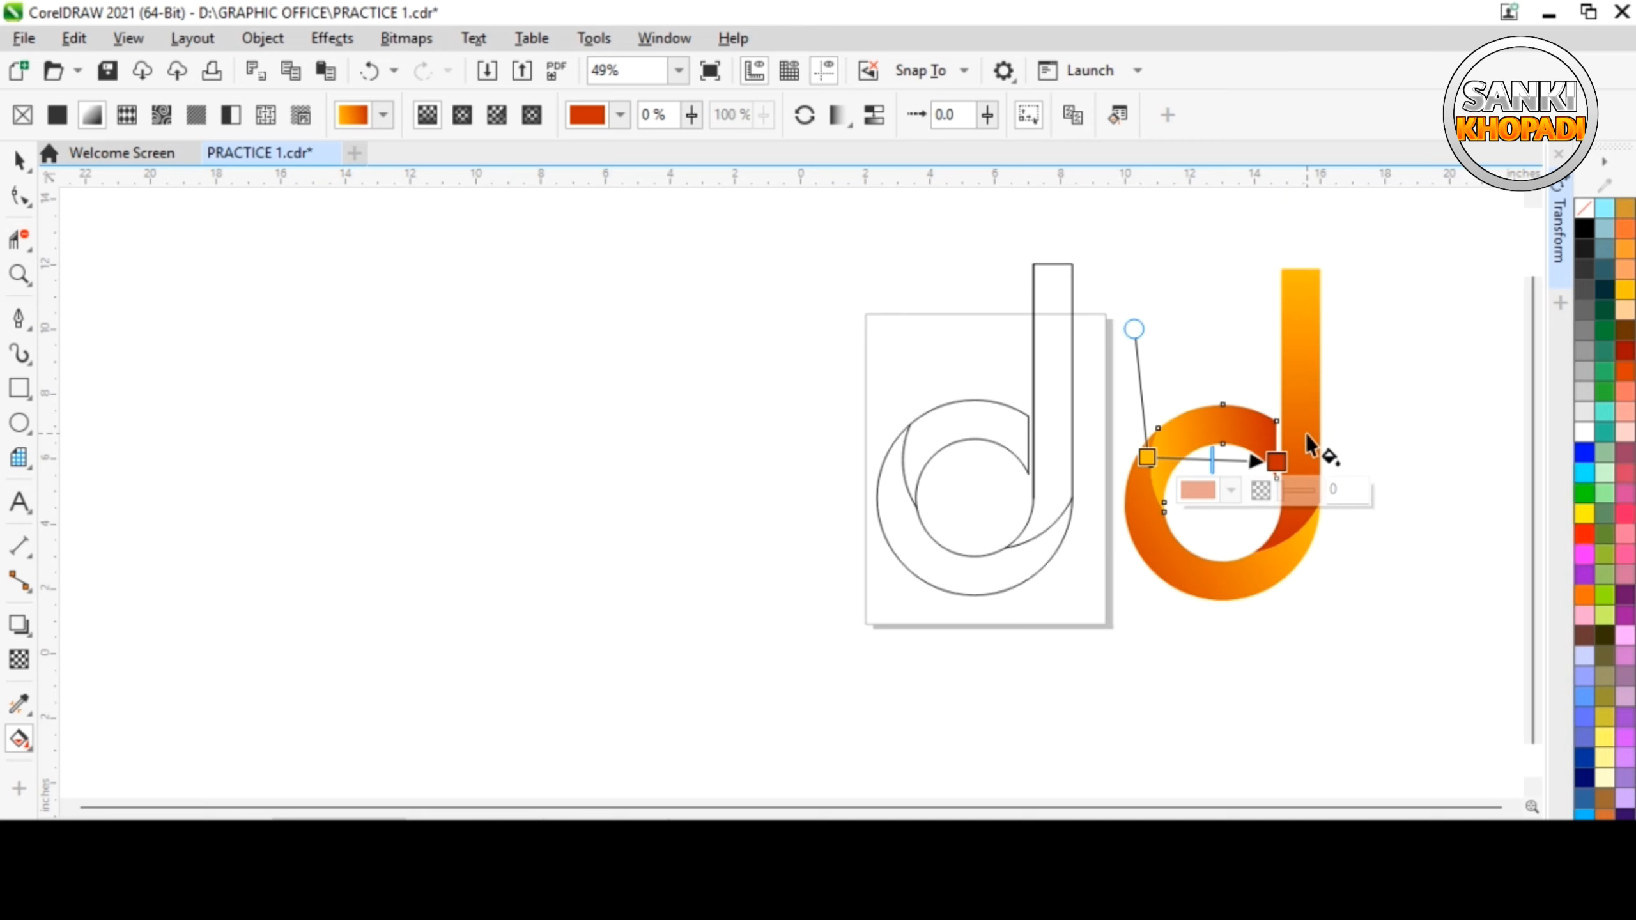
Group the three gradient-filled pieces and delete the outline drawing on the page
{"action": "key", "text": "space"}
{"action": "left_click", "coordinate": [1417, 386]}
{"action": "left_click_drag", "start_coordinate": [1384, 239], "coordinate": [1133, 664]}
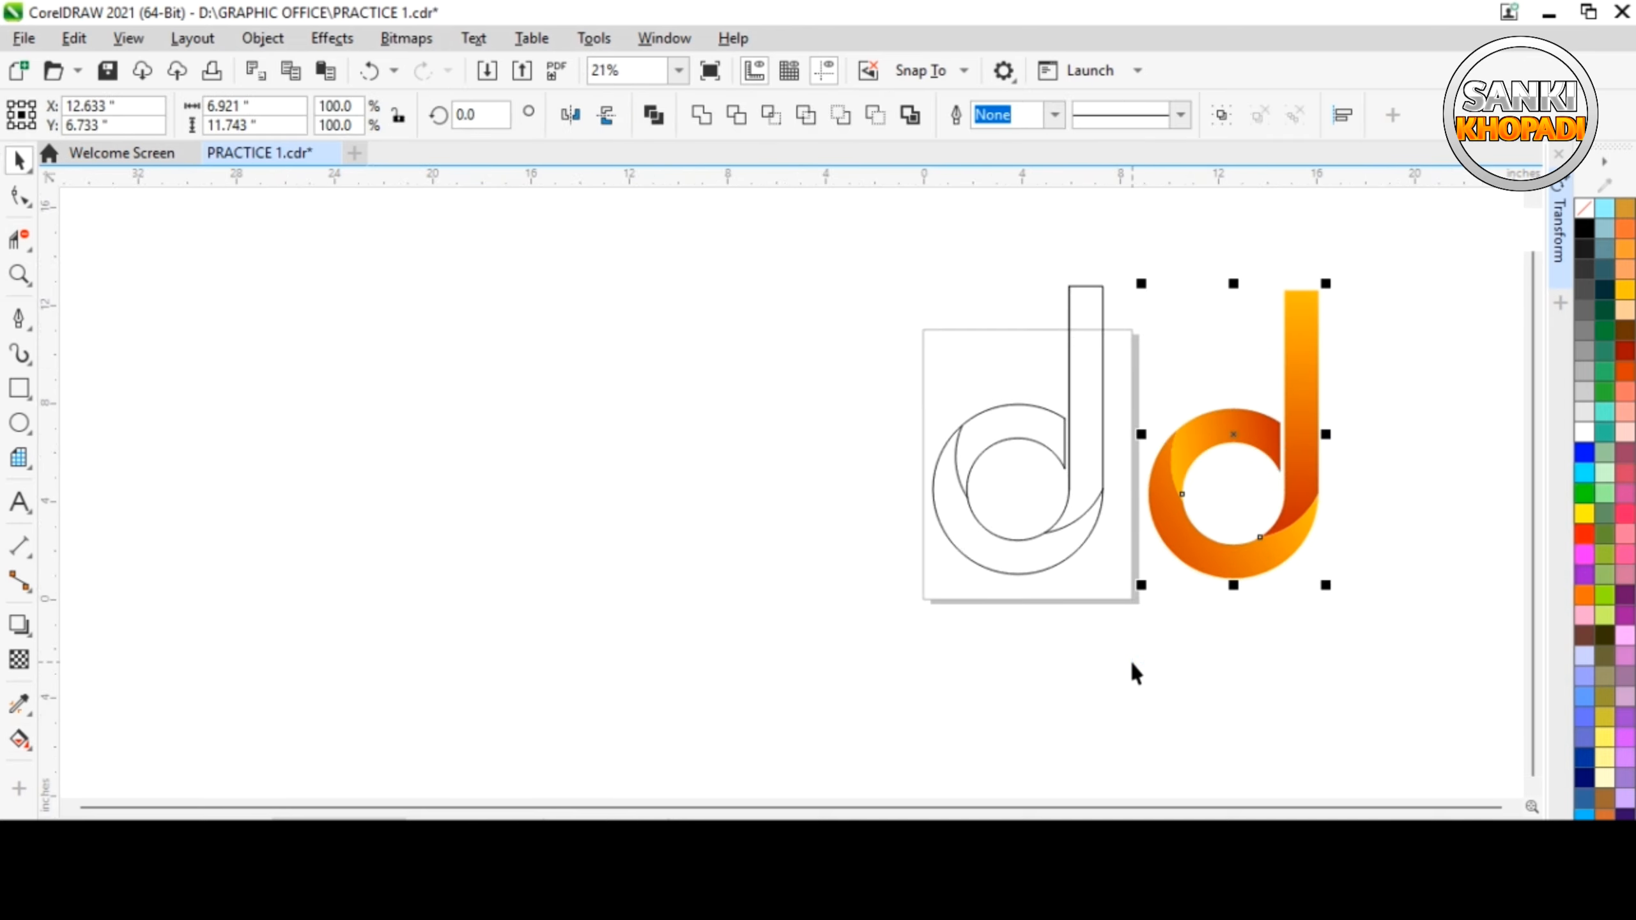
{"action": "left_click", "coordinate": [1006, 695]}
{"action": "left_click", "coordinate": [1018, 570]}
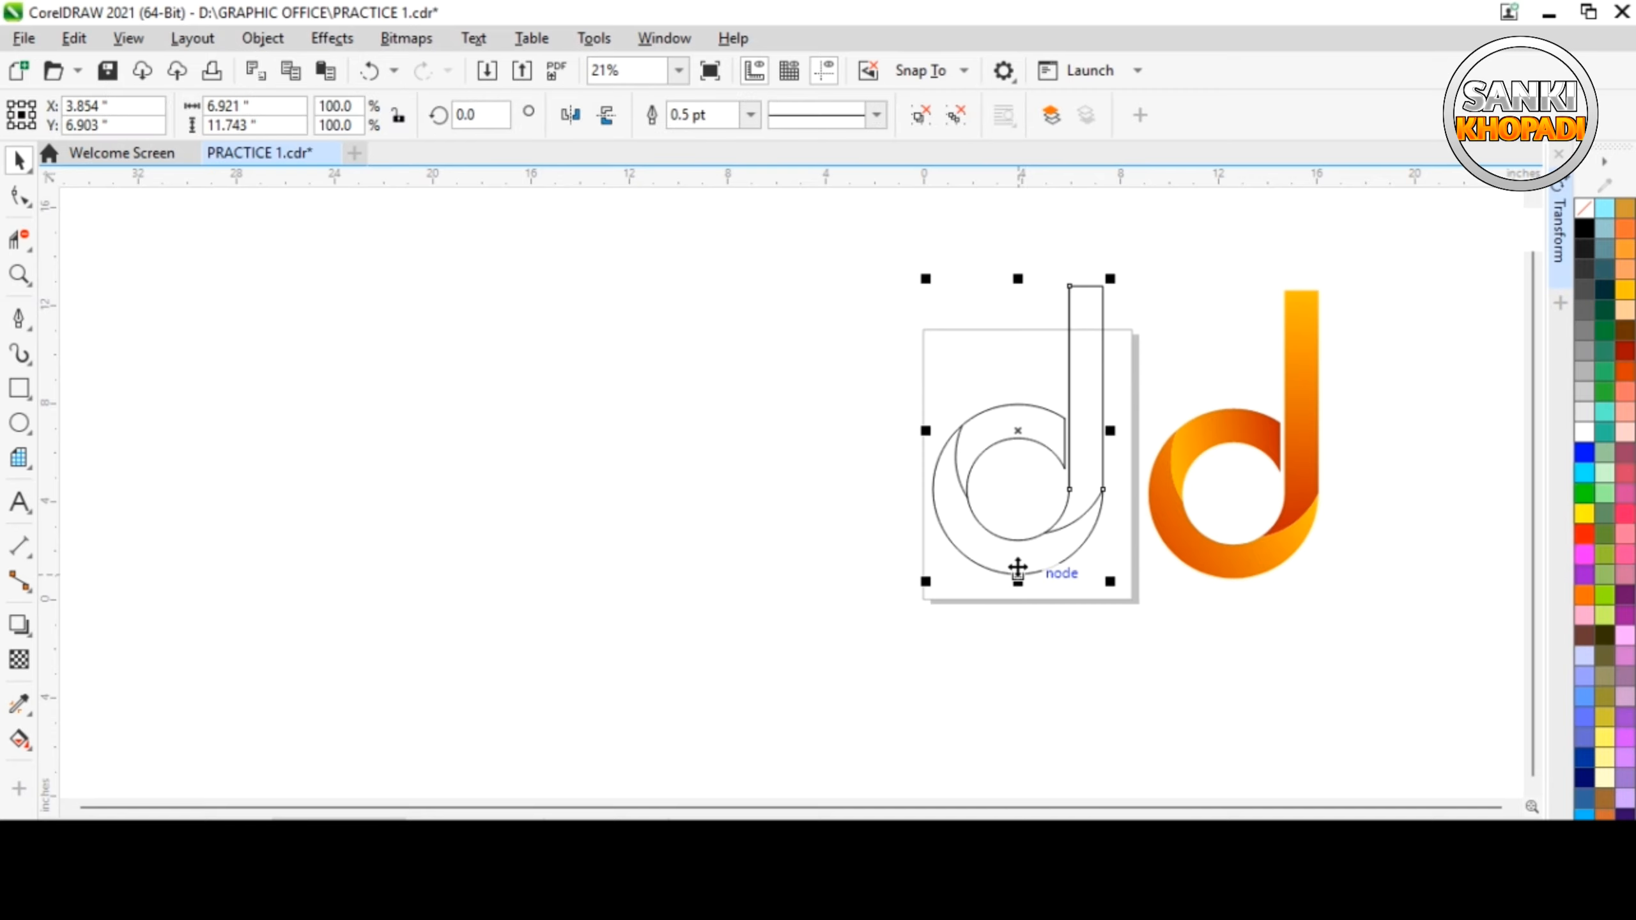
{"action": "key", "text": "Delete"}
Ungroup the gradient-filled letter into its separate pieces and clear the selection
{"action": "scroll", "coordinate": [934, 482], "scroll_direction": "up", "scroll_amount": 3}
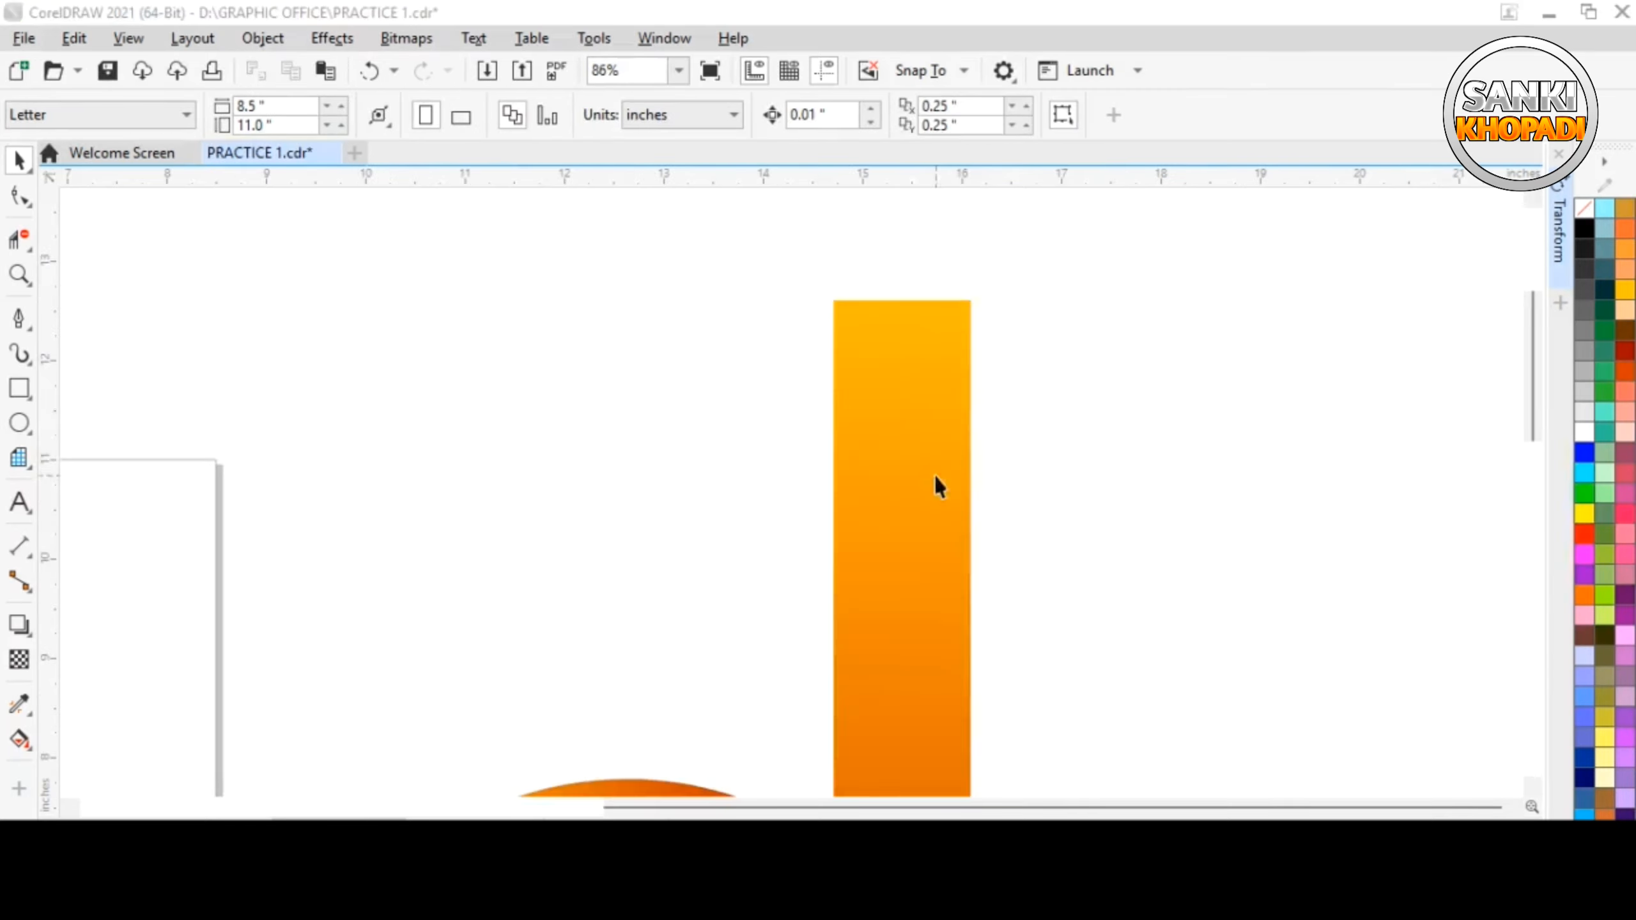
{"action": "left_click", "coordinate": [906, 380]}
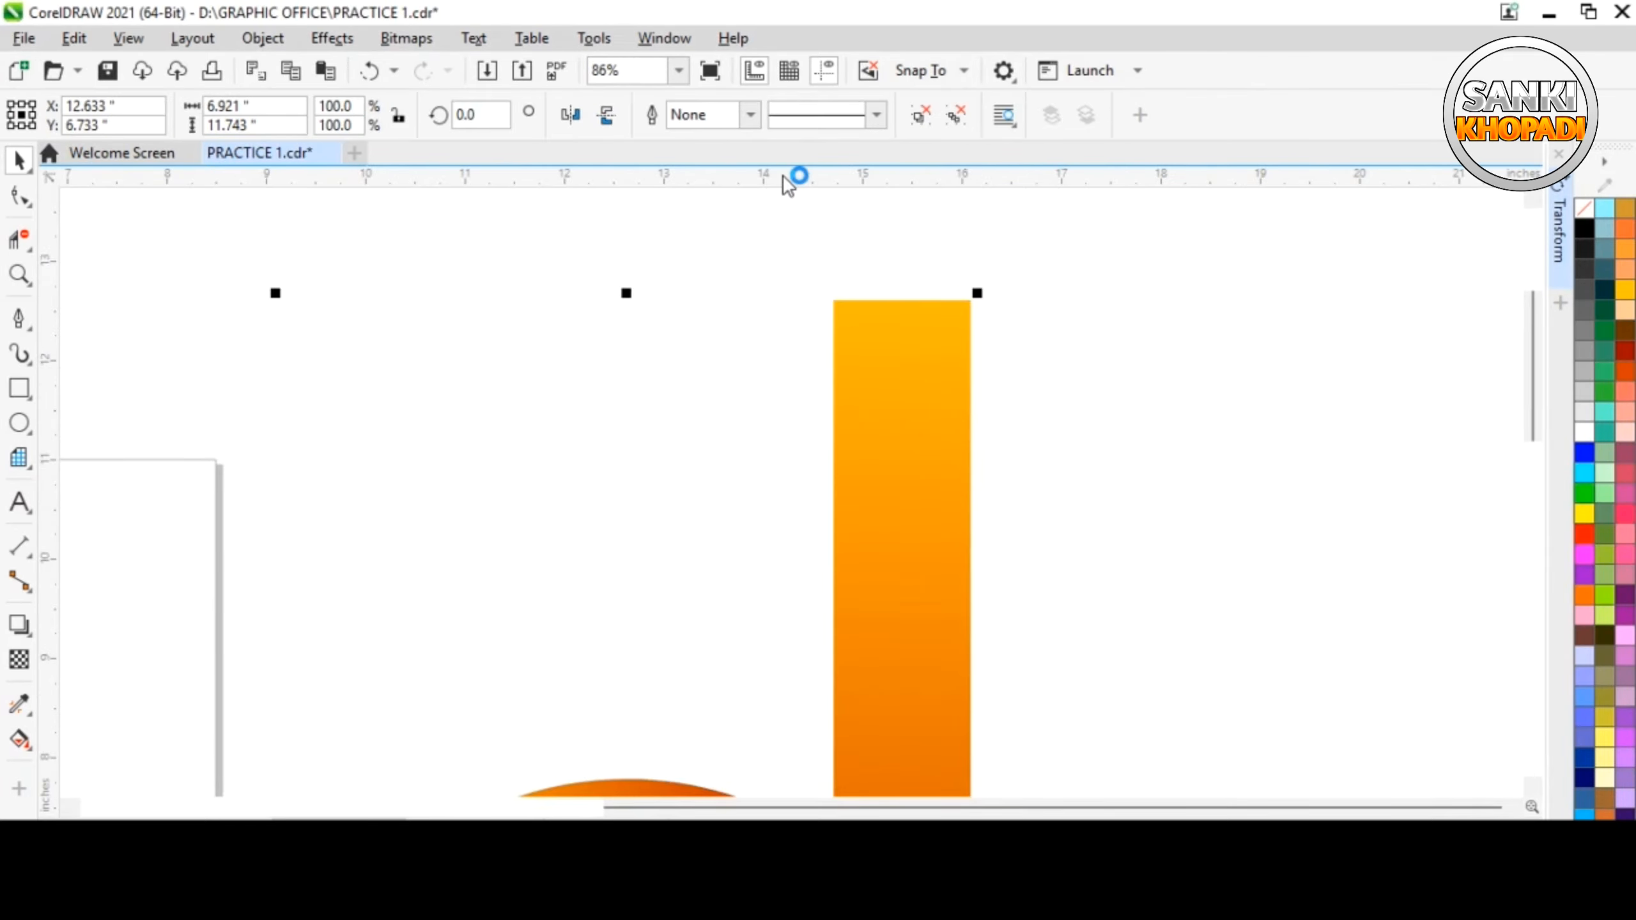
{"action": "left_click", "coordinate": [957, 117]}
{"action": "left_click", "coordinate": [1073, 446]}
Round only the stem's top-left corner node with a fillet of 0.7-inch radius
{"action": "left_click", "coordinate": [920, 420]}
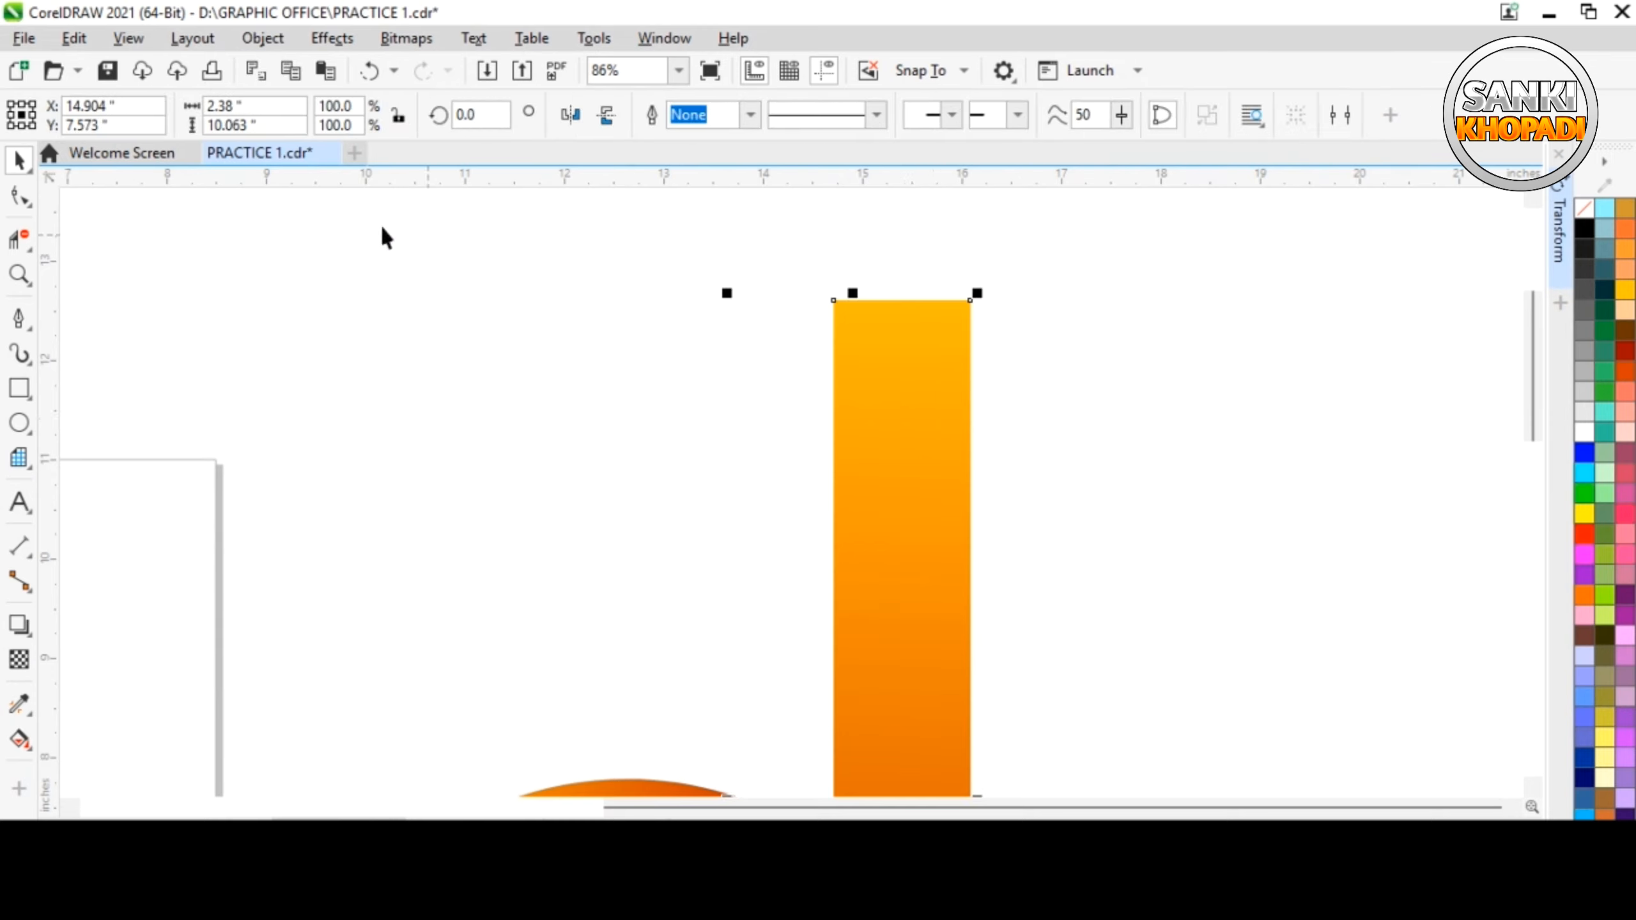
{"action": "left_click", "coordinate": [19, 196]}
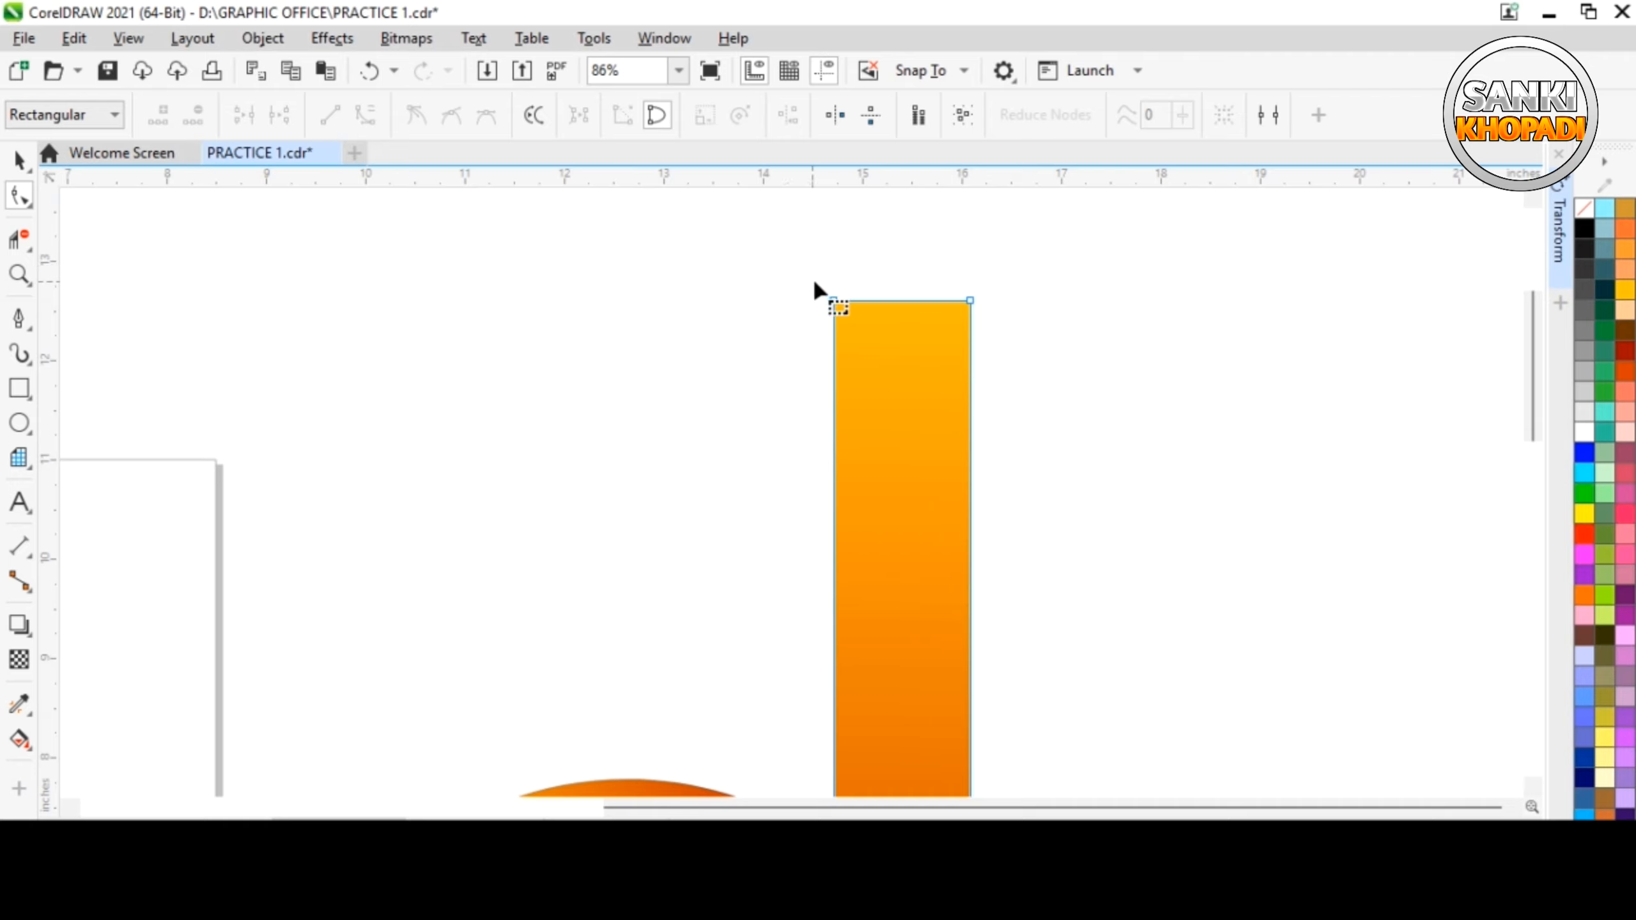
{"action": "left_click_drag", "start_coordinate": [814, 284], "coordinate": [851, 327]}
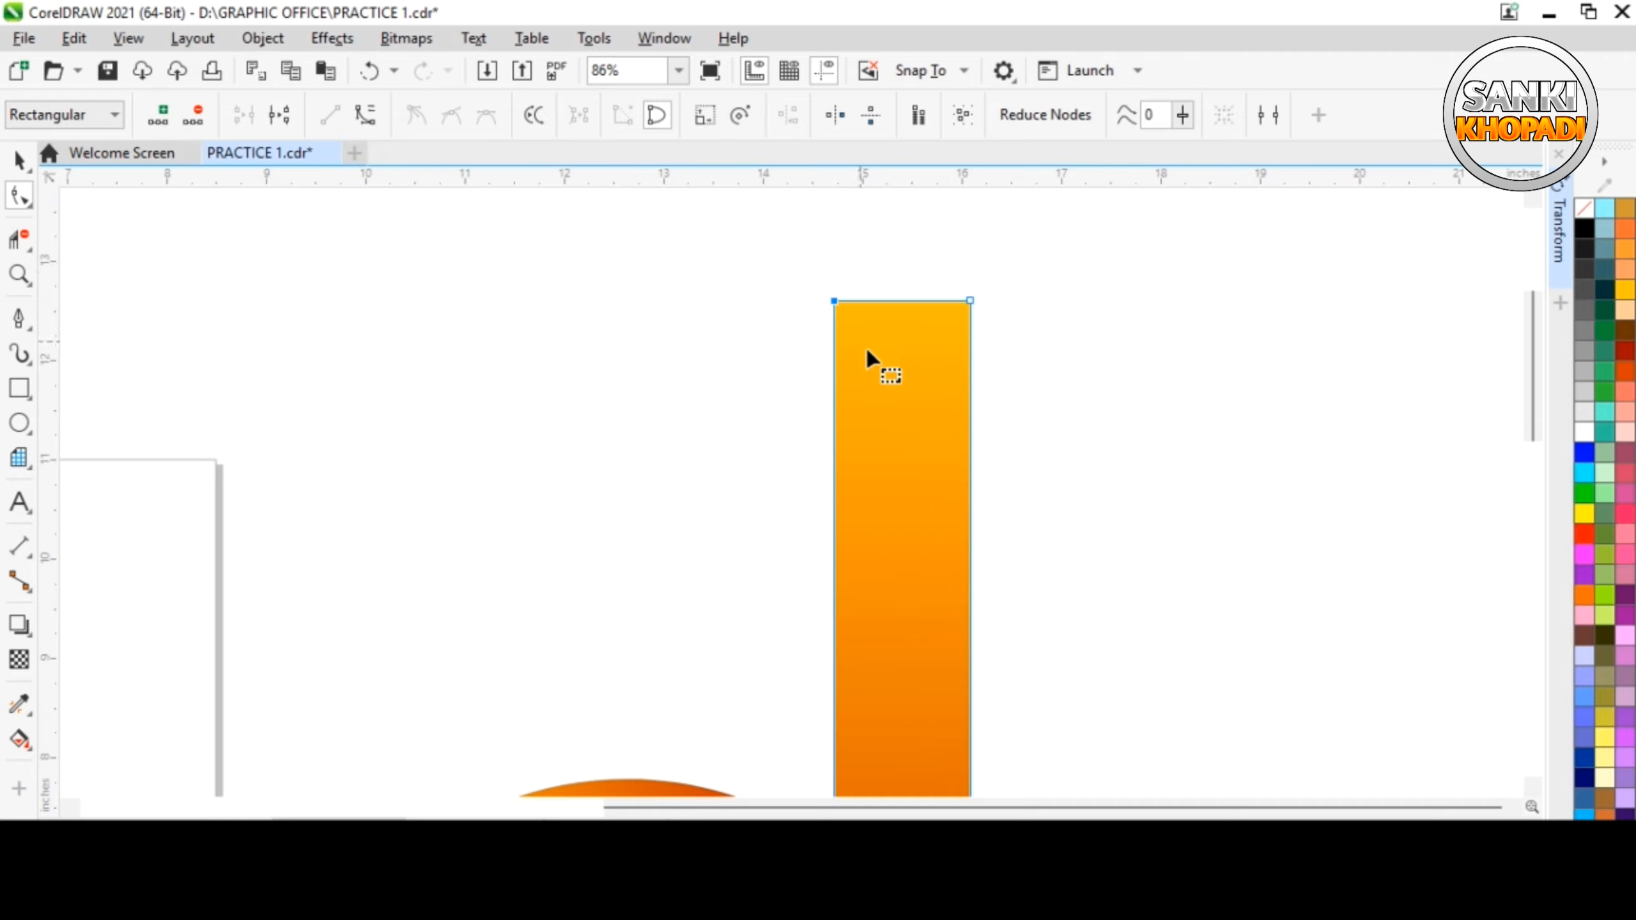
{"action": "left_click", "coordinate": [673, 36]}
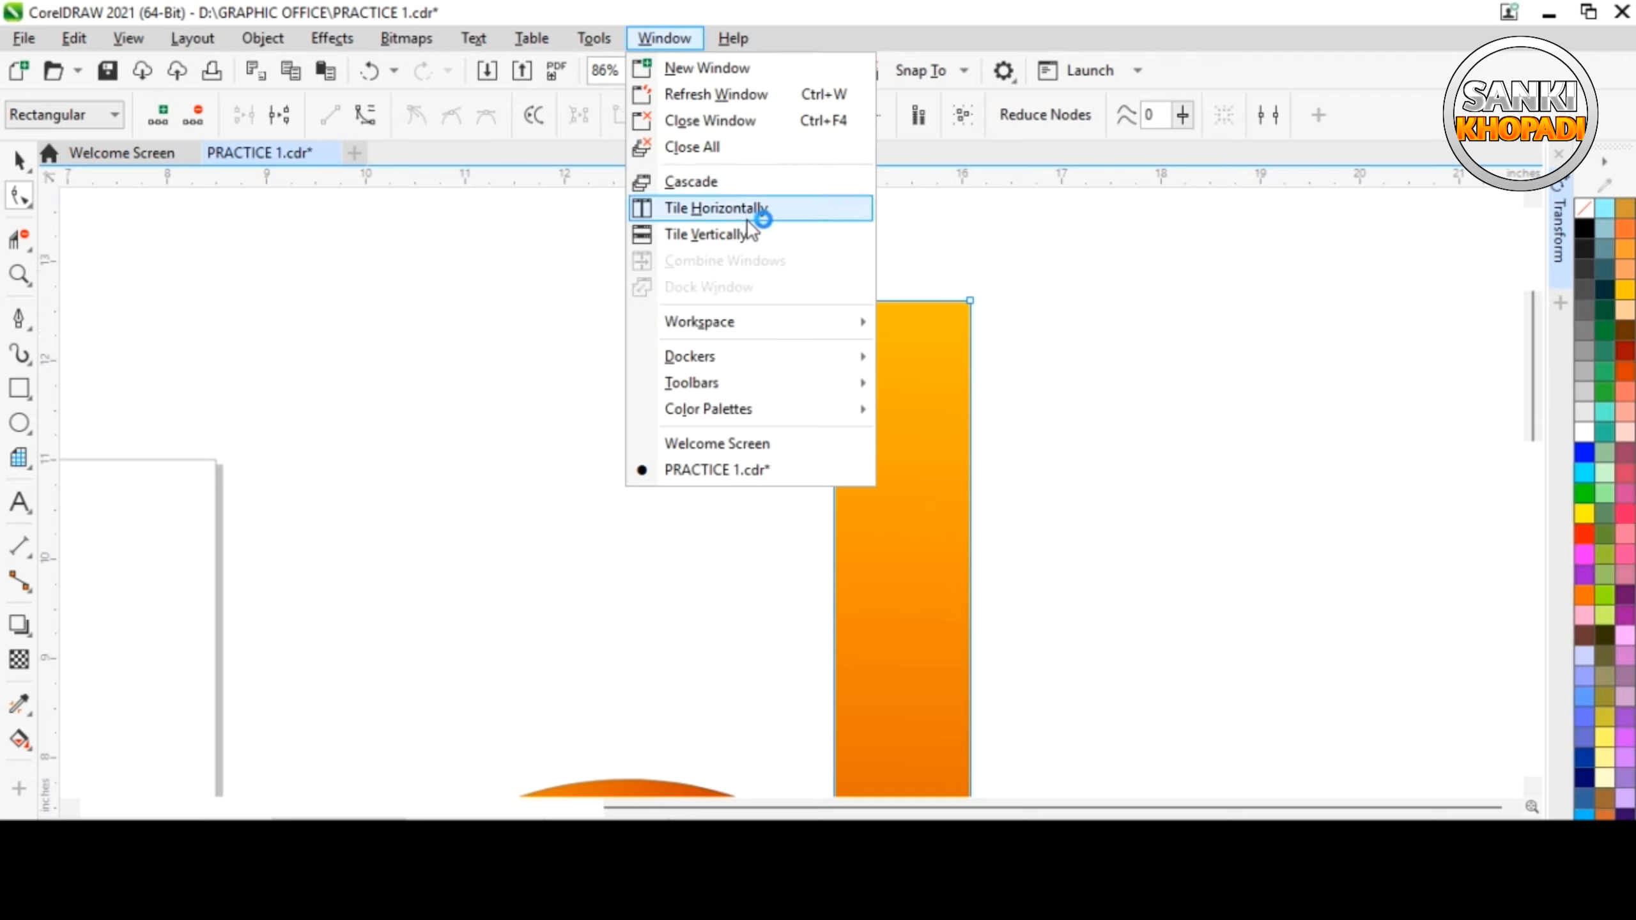
{"action": "mouse_move", "coordinate": [740, 367]}
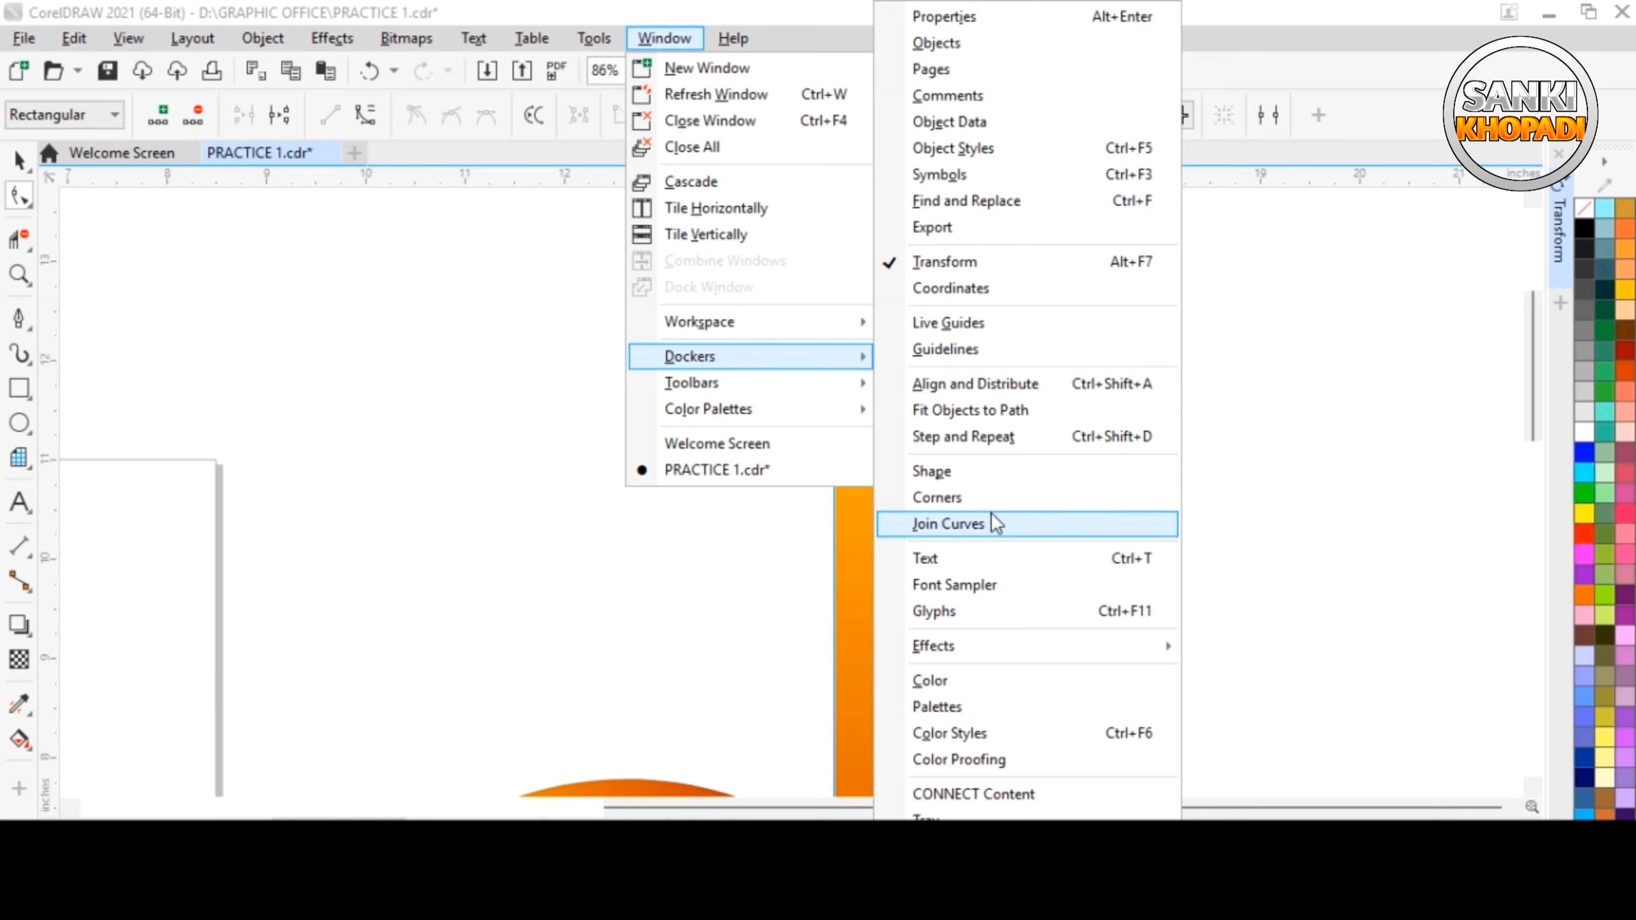
{"action": "left_click", "coordinate": [960, 500]}
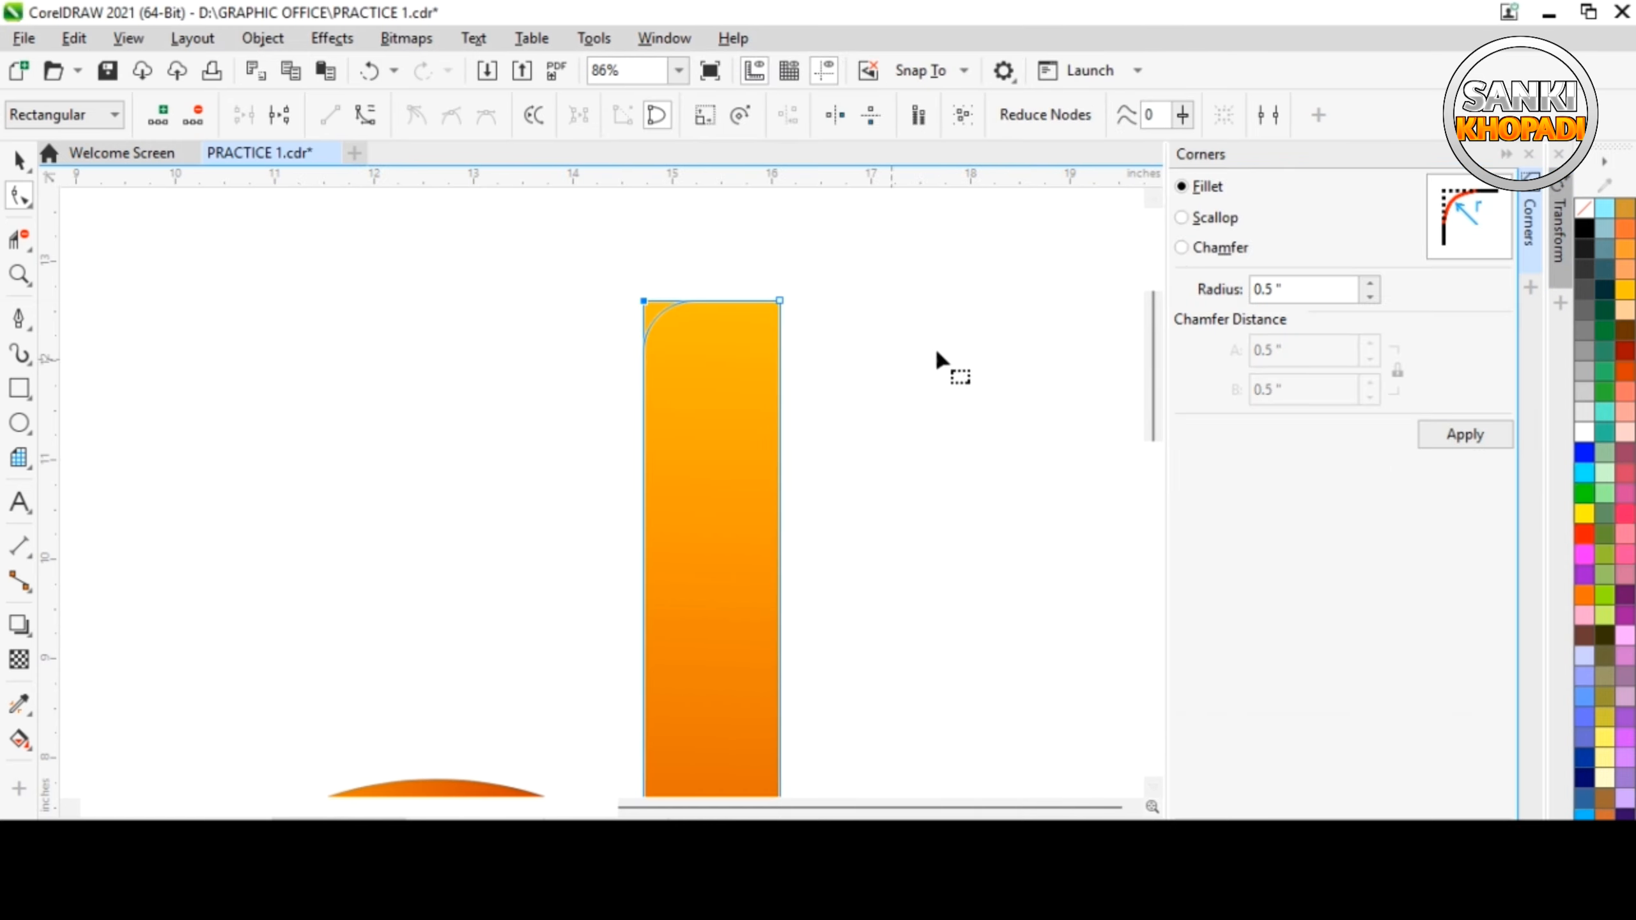
{"action": "double_click", "coordinate": [1304, 291]}
{"action": "type", "text": "."}
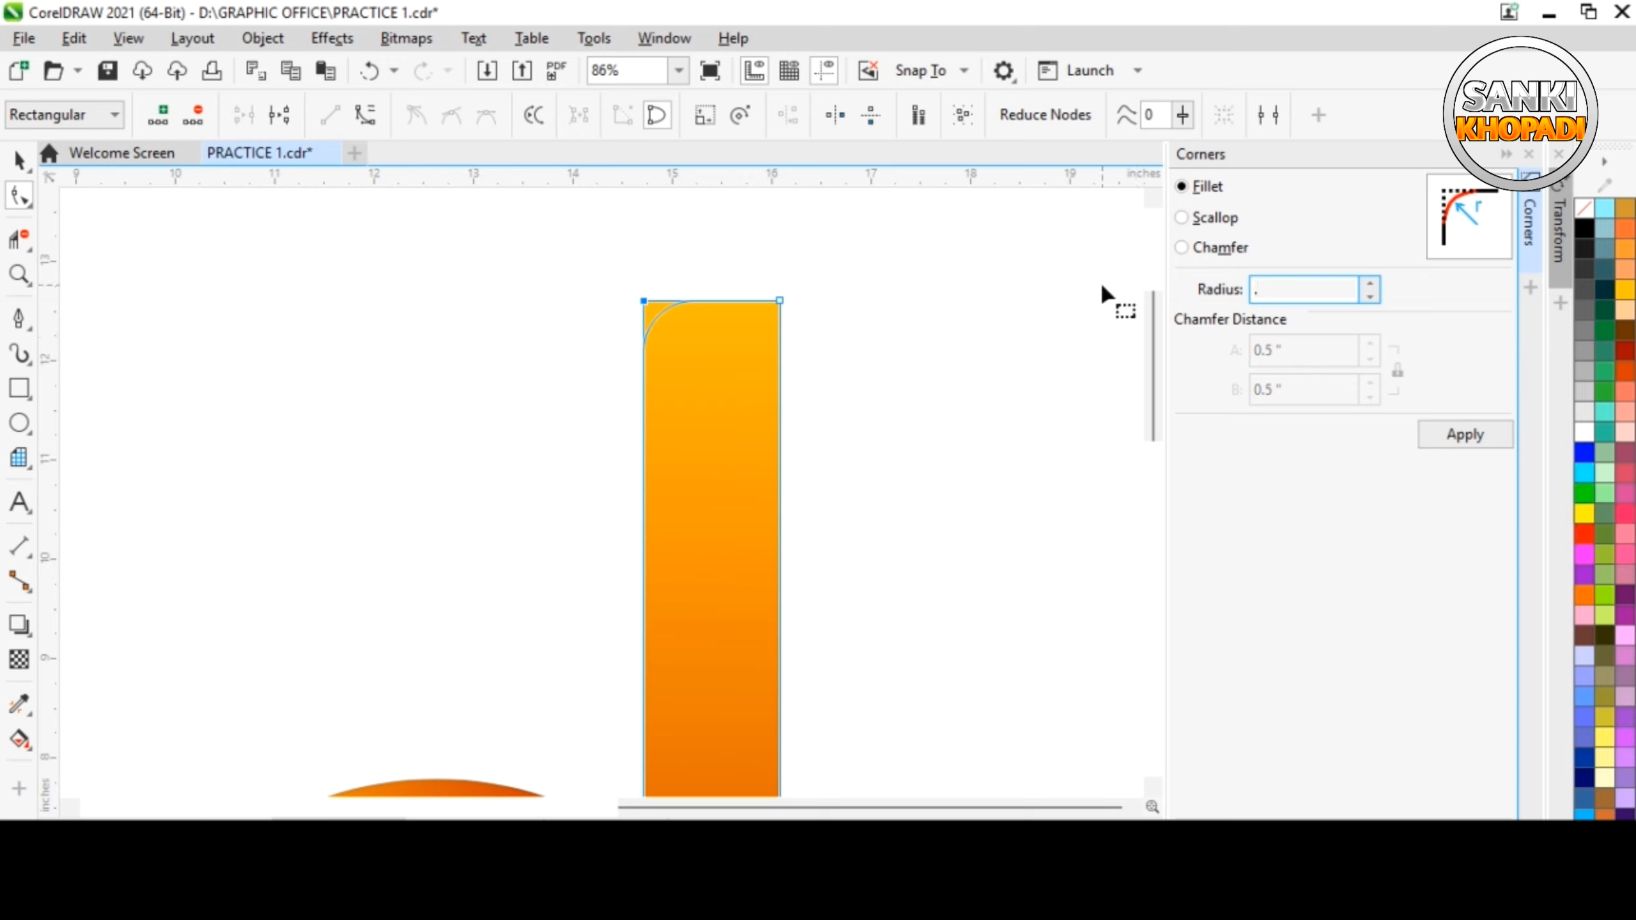
{"action": "type", "text": "7"}
{"action": "key", "text": "Return"}
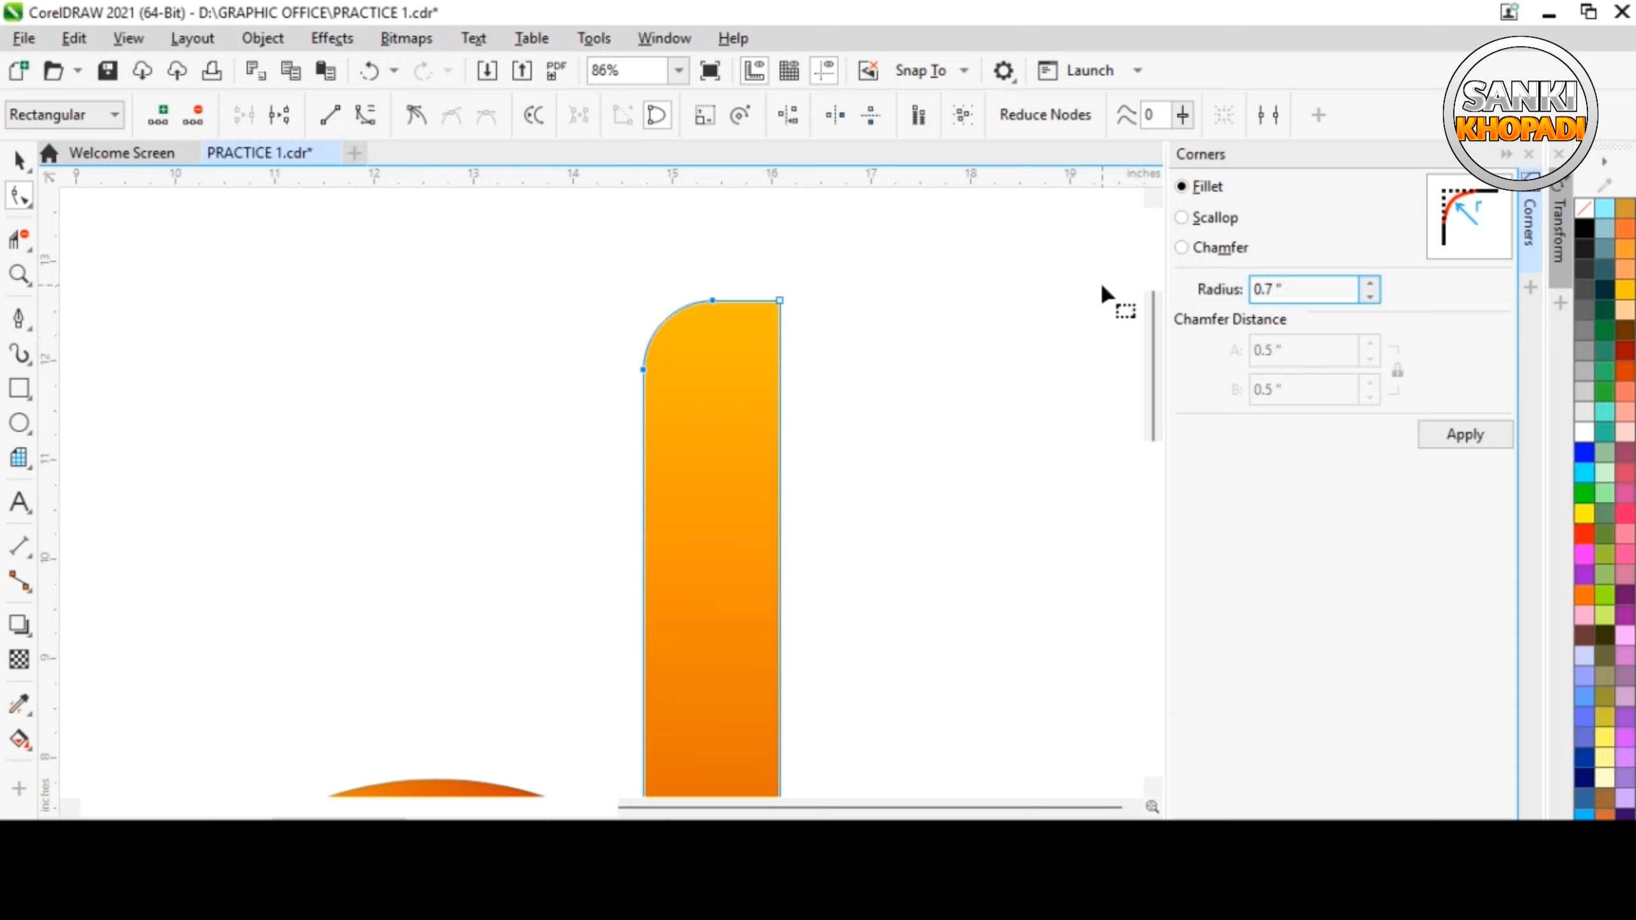
{"action": "left_click", "coordinate": [1455, 438]}
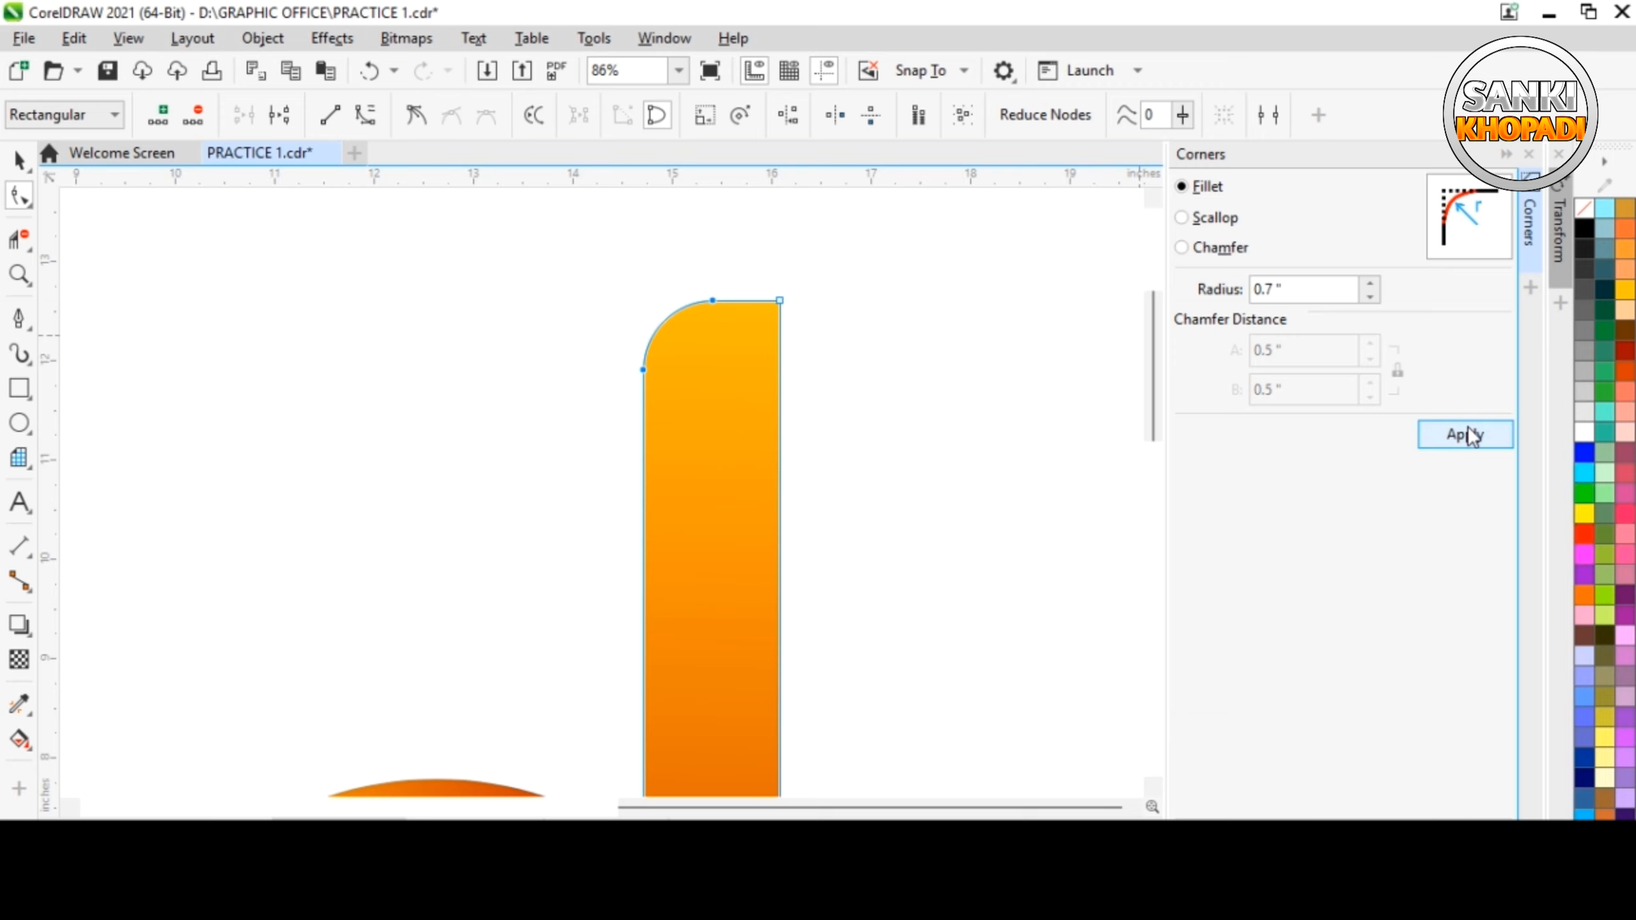
Deselect the stem and close the Corners docker to show the whole letter
{"action": "scroll", "coordinate": [960, 387], "scroll_direction": "down", "scroll_amount": 2}
{"action": "scroll", "coordinate": [960, 386], "scroll_direction": "down", "scroll_amount": 1}
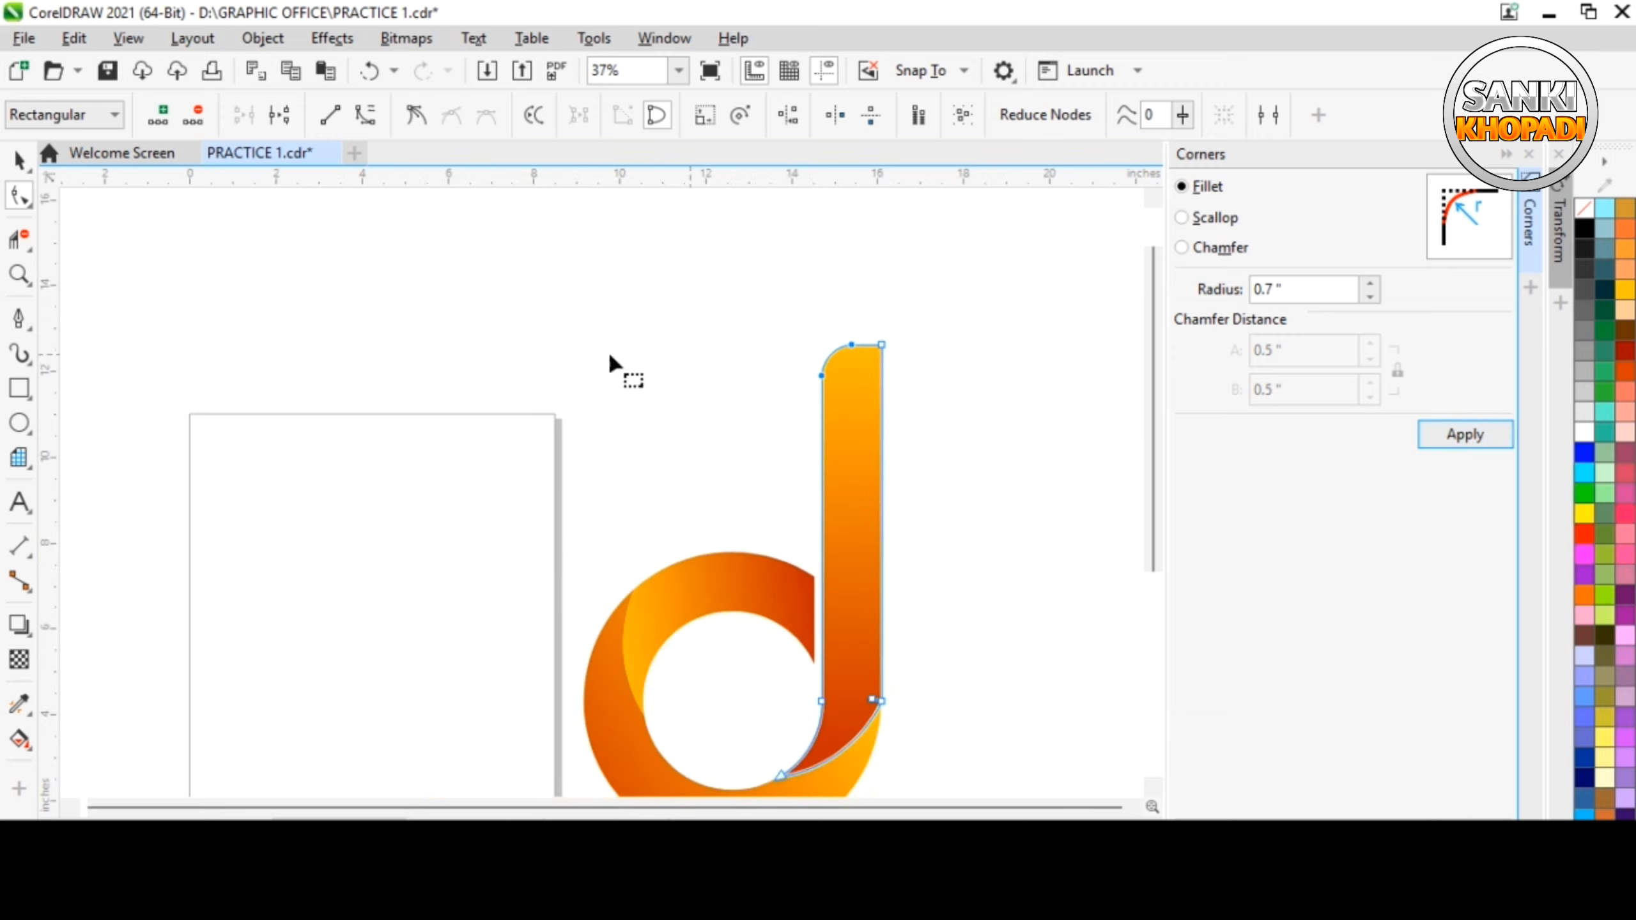
{"action": "left_click", "coordinate": [20, 161]}
{"action": "left_click", "coordinate": [298, 385]}
{"action": "scroll", "coordinate": [452, 412], "scroll_direction": "down", "scroll_amount": 1}
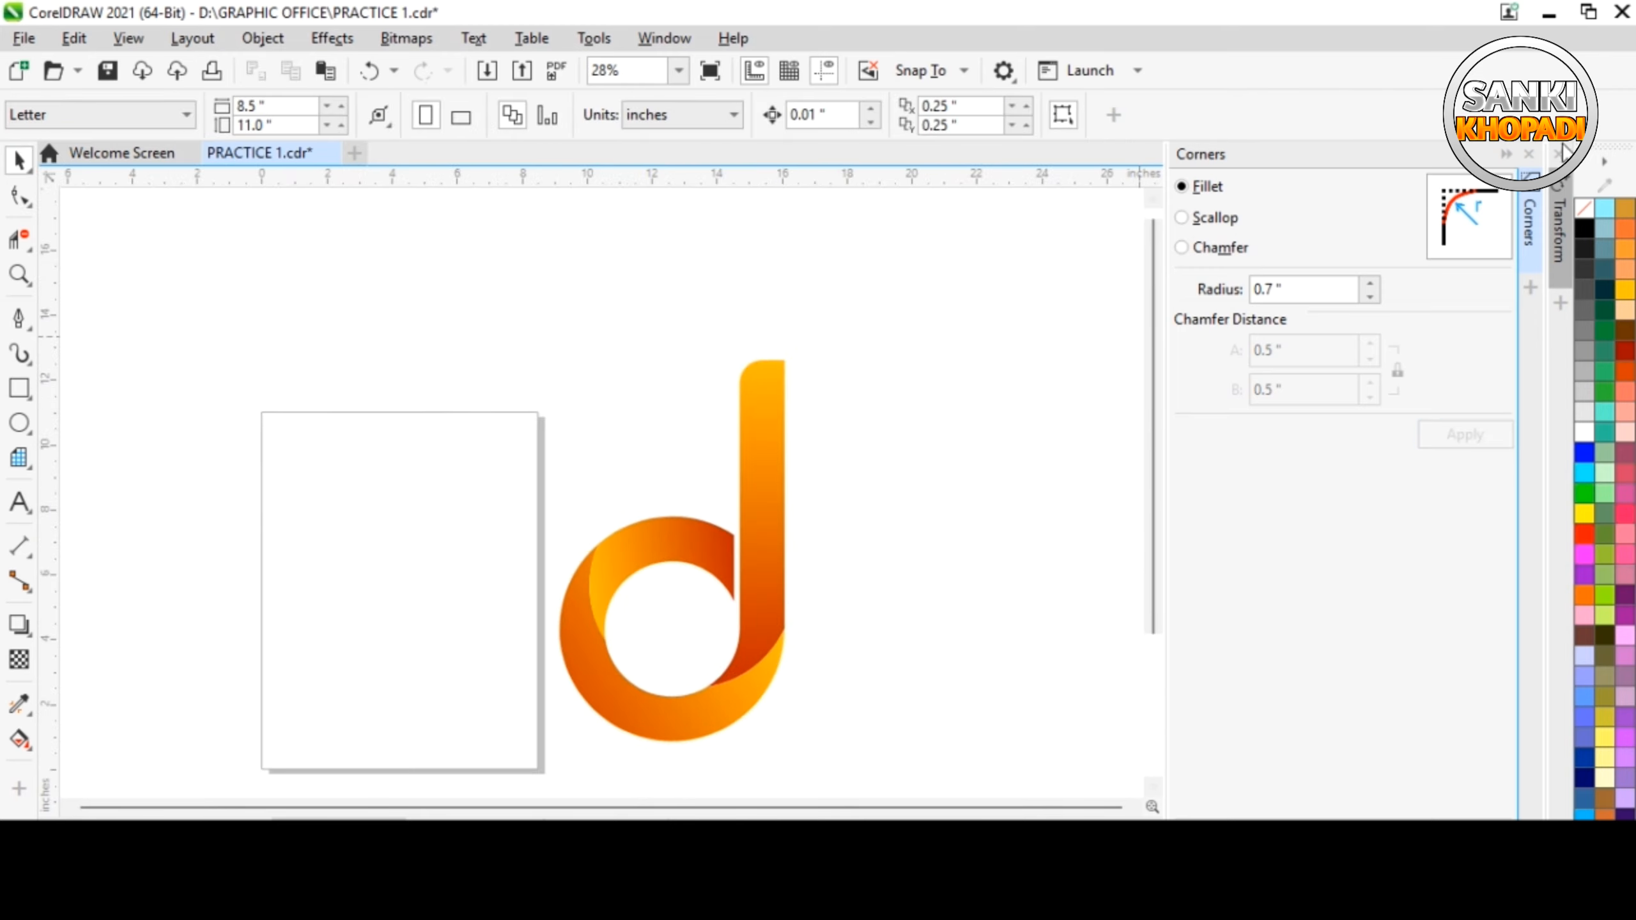
{"action": "left_click", "coordinate": [1529, 154]}
{"action": "scroll", "coordinate": [1137, 380], "scroll_direction": "up", "scroll_amount": 2}
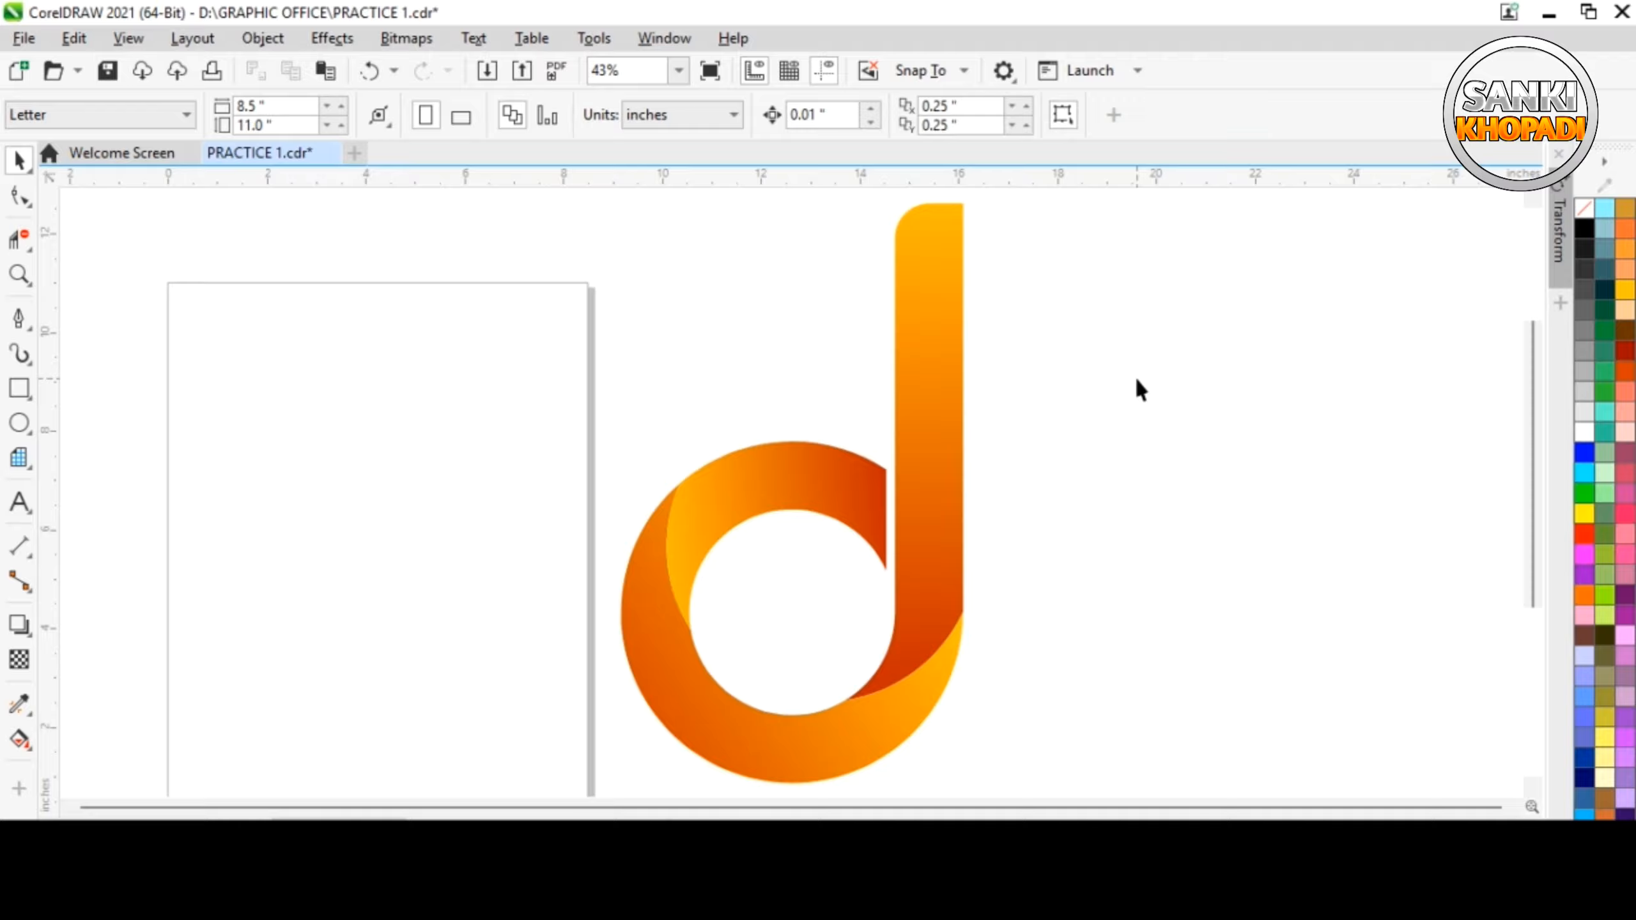
{"action": "scroll", "coordinate": [1138, 380], "scroll_direction": "down", "scroll_amount": 1}
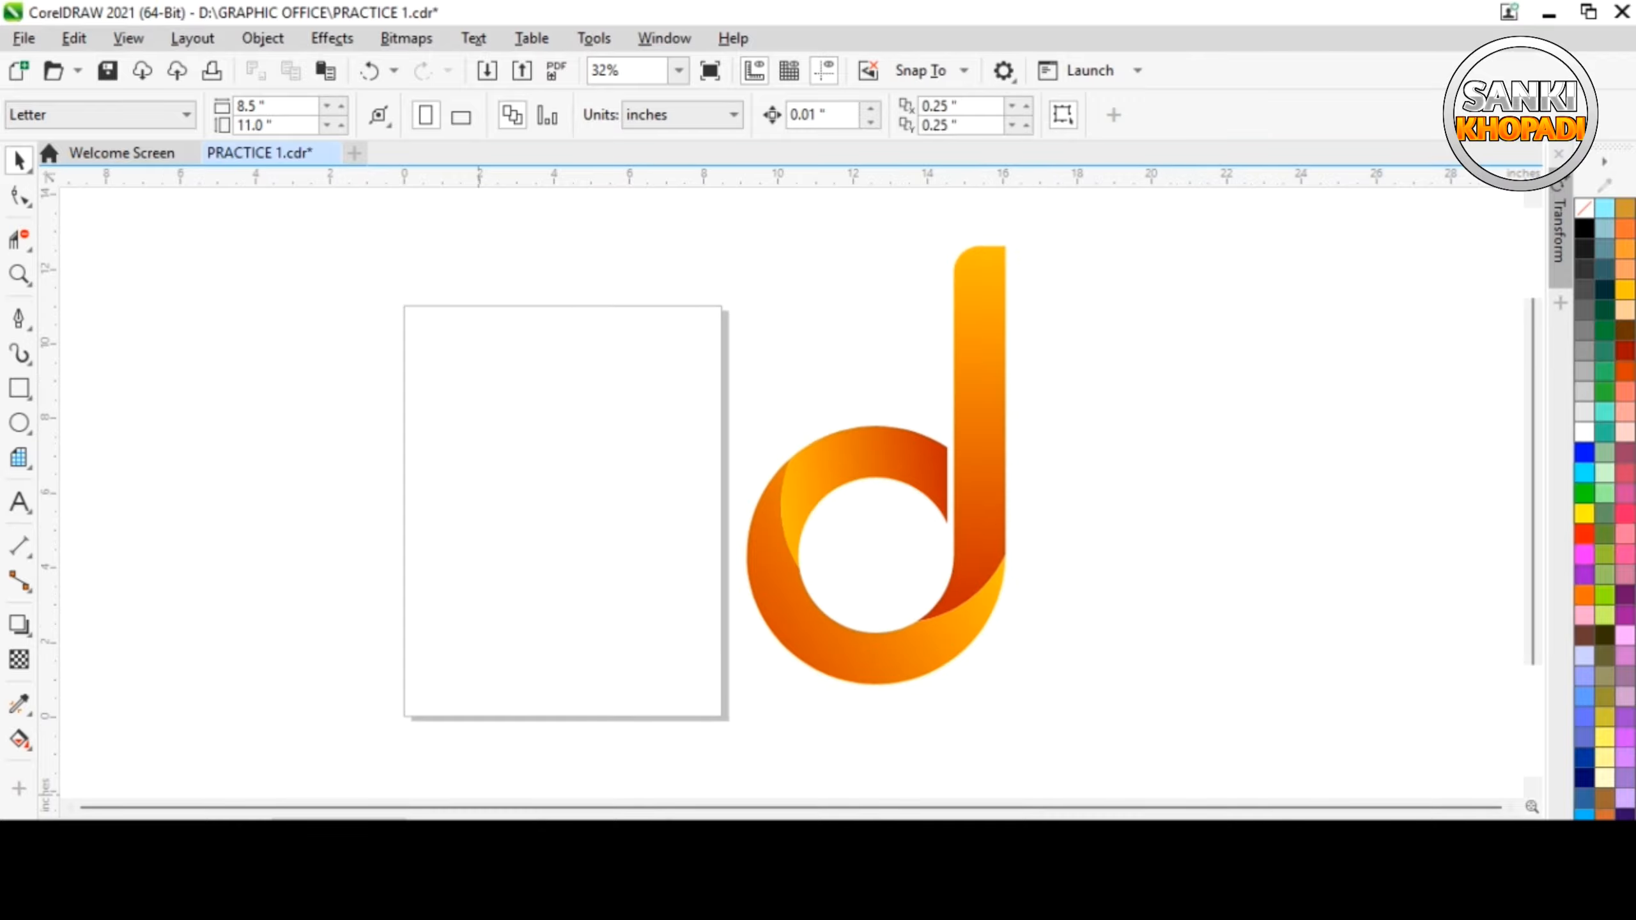